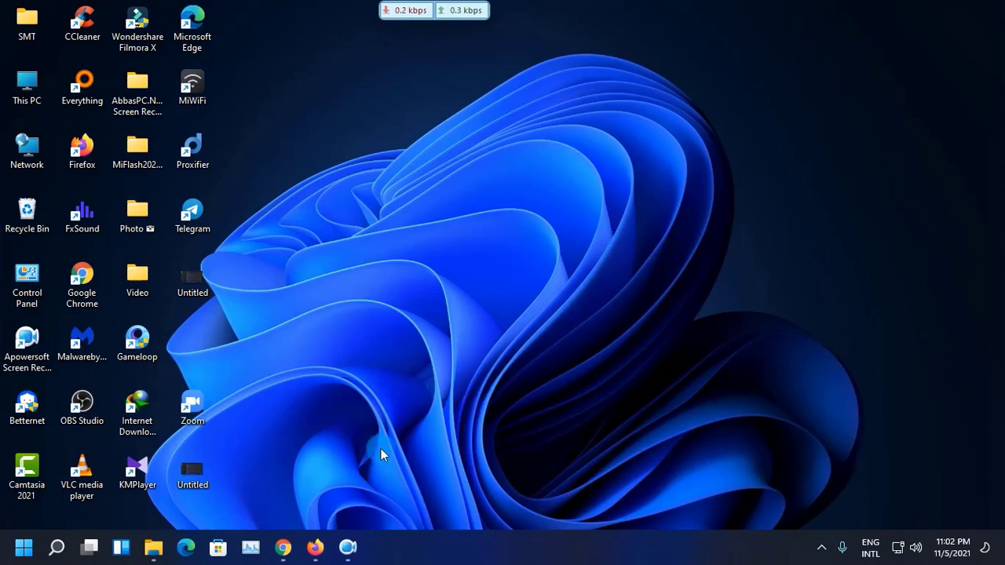
Switch to Chrome, open the signed-in account's YouTube channel page, pause the featured video and view the channel banner
{"action": "left_click", "coordinate": [288, 542]}
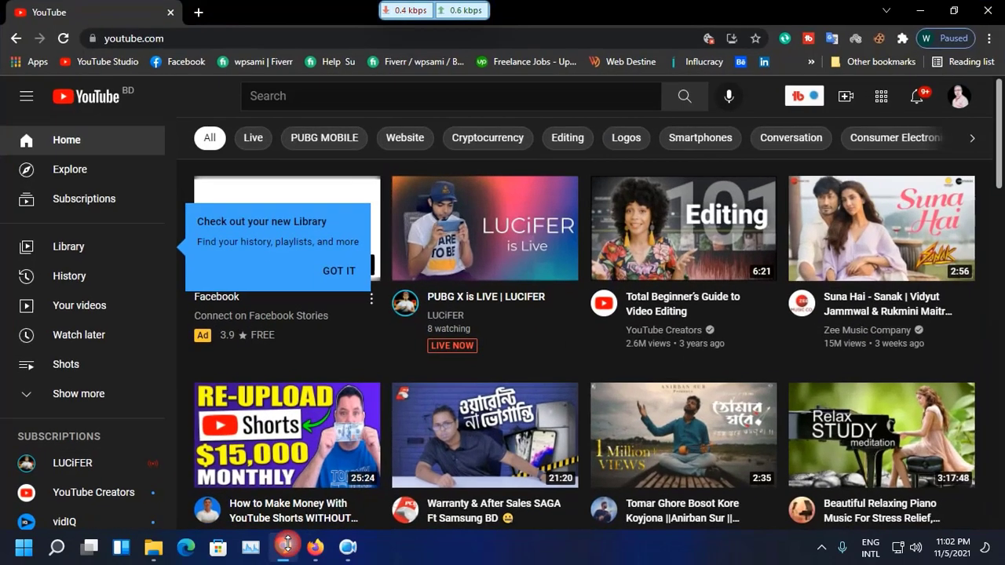
{"action": "left_click", "coordinate": [333, 96]}
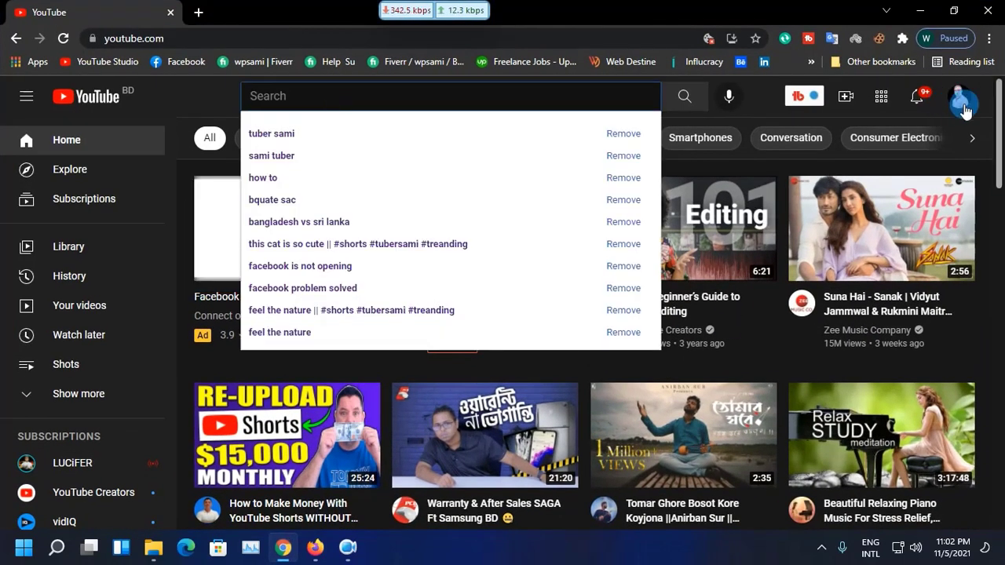
{"action": "left_click", "coordinate": [959, 96]}
{"action": "left_click", "coordinate": [801, 169]}
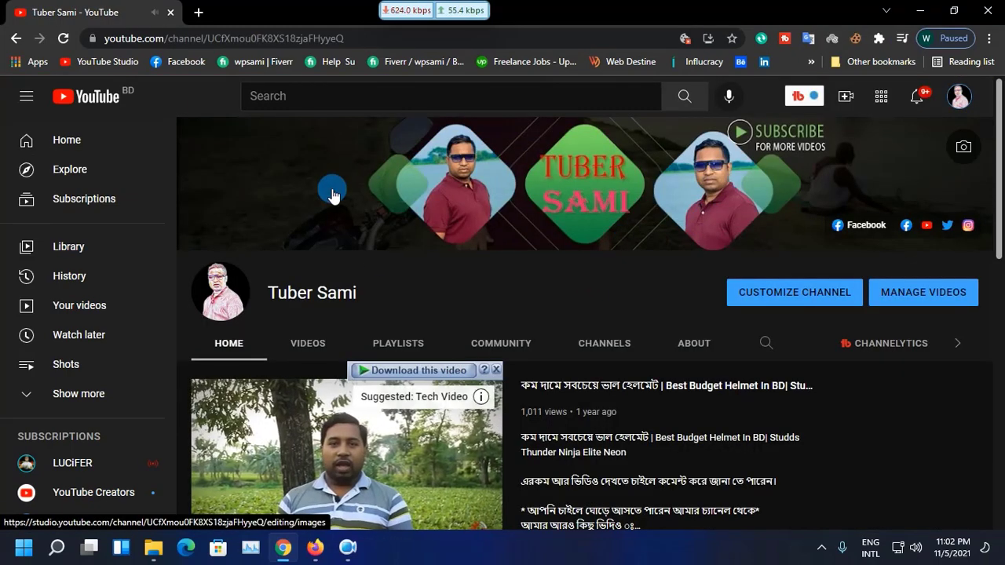
{"action": "scroll", "coordinate": [265, 434], "scroll_direction": "down", "scroll_amount": 1}
{"action": "left_click", "coordinate": [213, 466]}
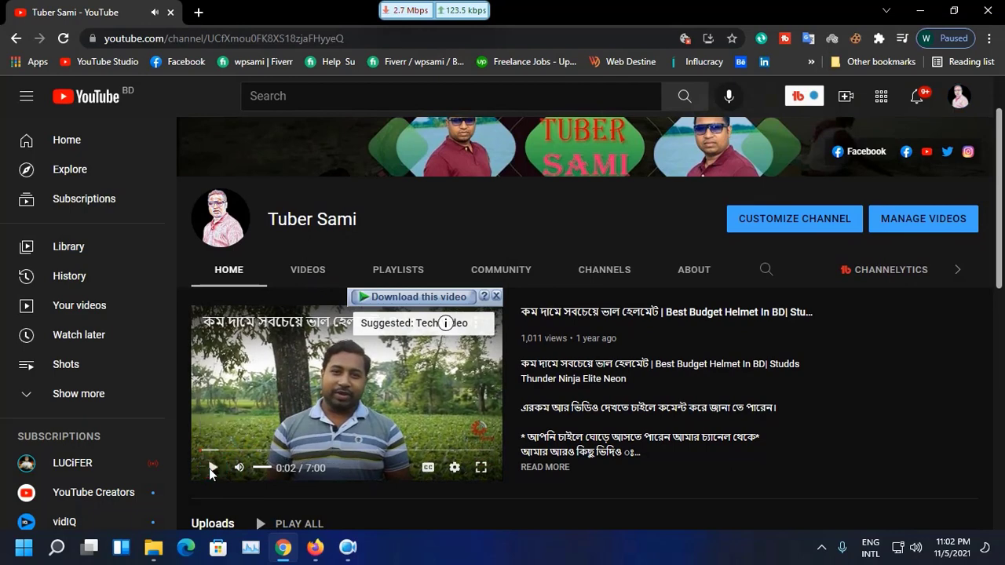
{"action": "scroll", "coordinate": [510, 298], "scroll_direction": "up", "scroll_amount": 1}
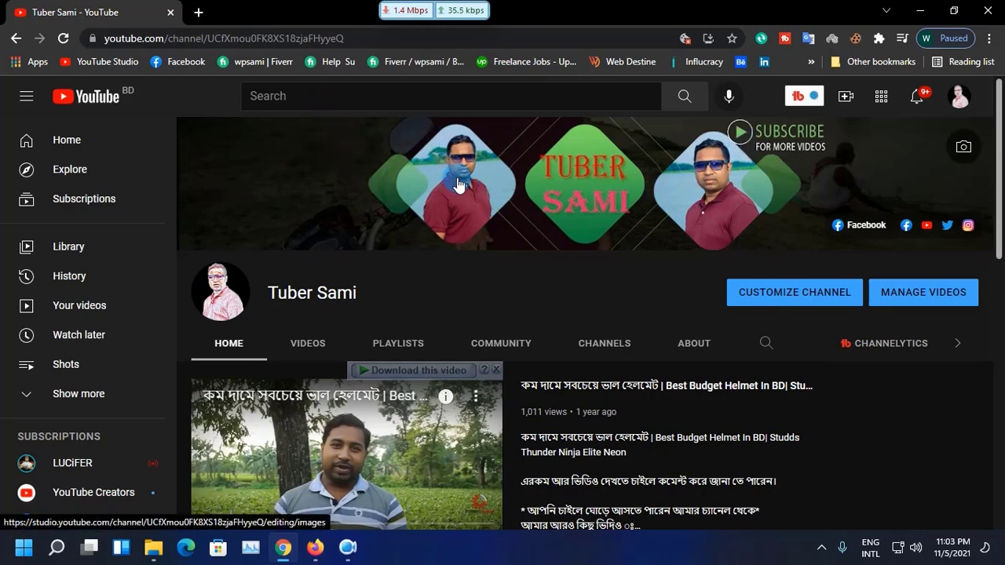
{"action": "left_click", "coordinate": [198, 12]}
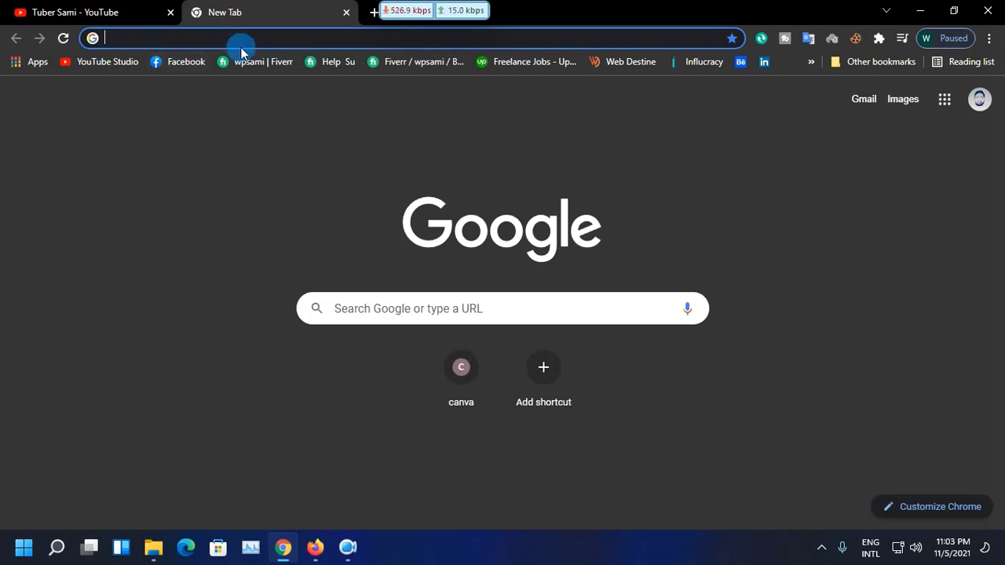
{"action": "left_click", "coordinate": [117, 12]}
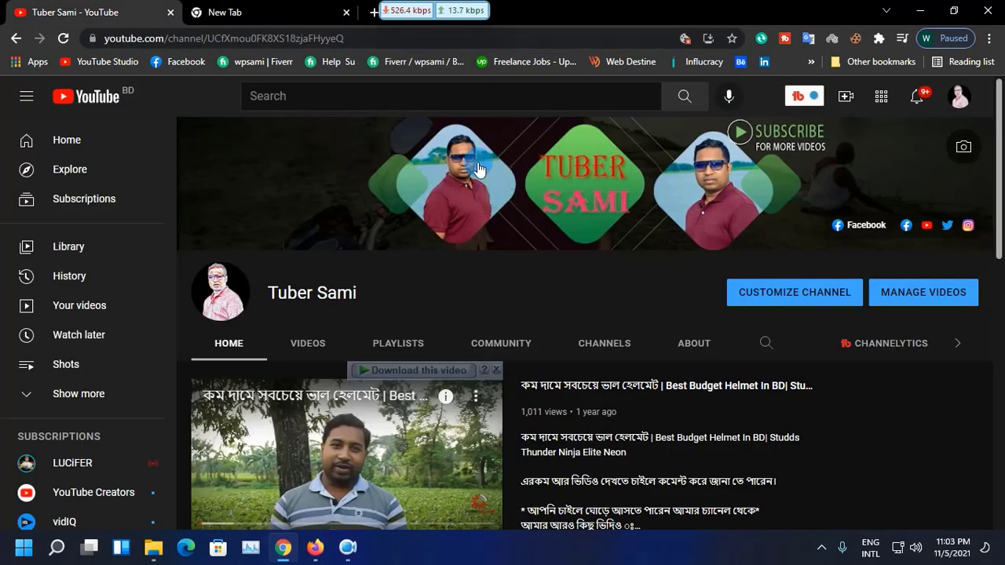
{"action": "left_click", "coordinate": [578, 292]}
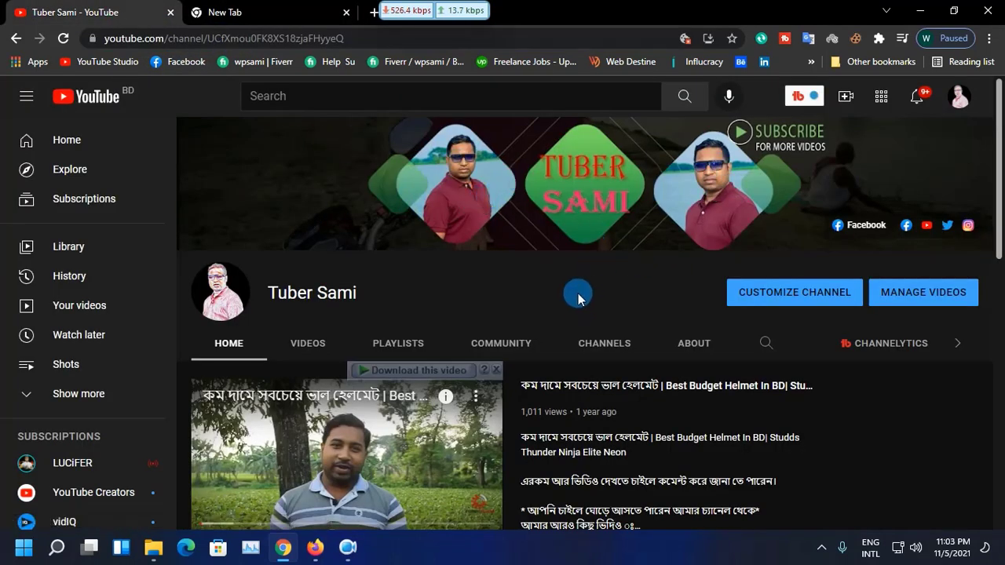
{"action": "scroll", "coordinate": [477, 316], "scroll_direction": "down", "scroll_amount": 3}
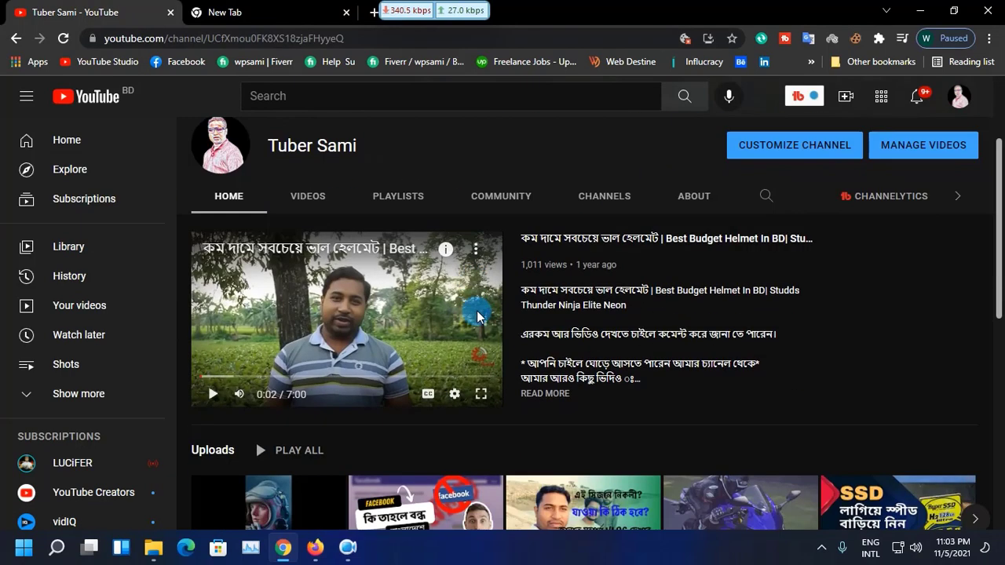
{"action": "scroll", "coordinate": [477, 316], "scroll_direction": "up", "scroll_amount": 3}
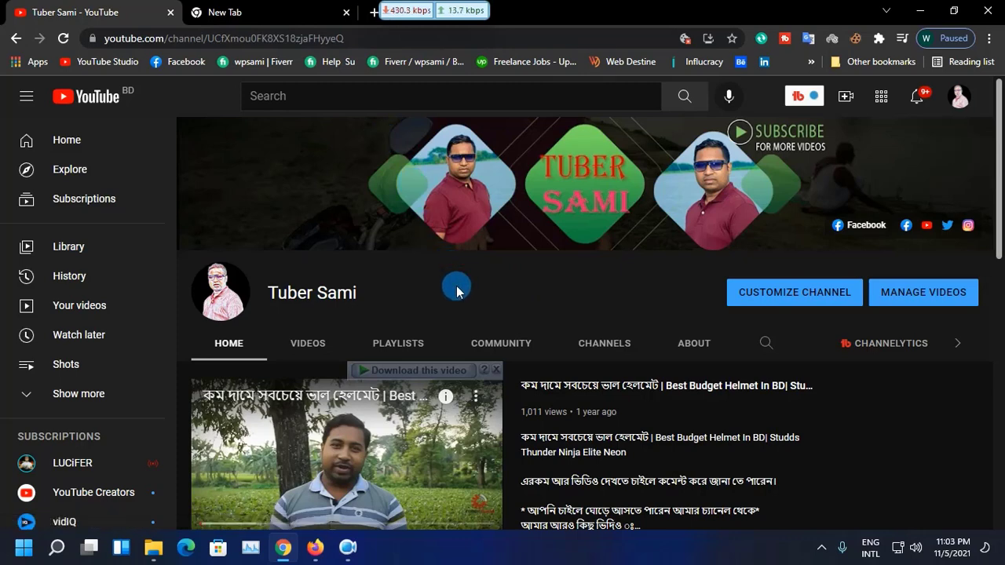
{"action": "left_click", "coordinate": [346, 13]}
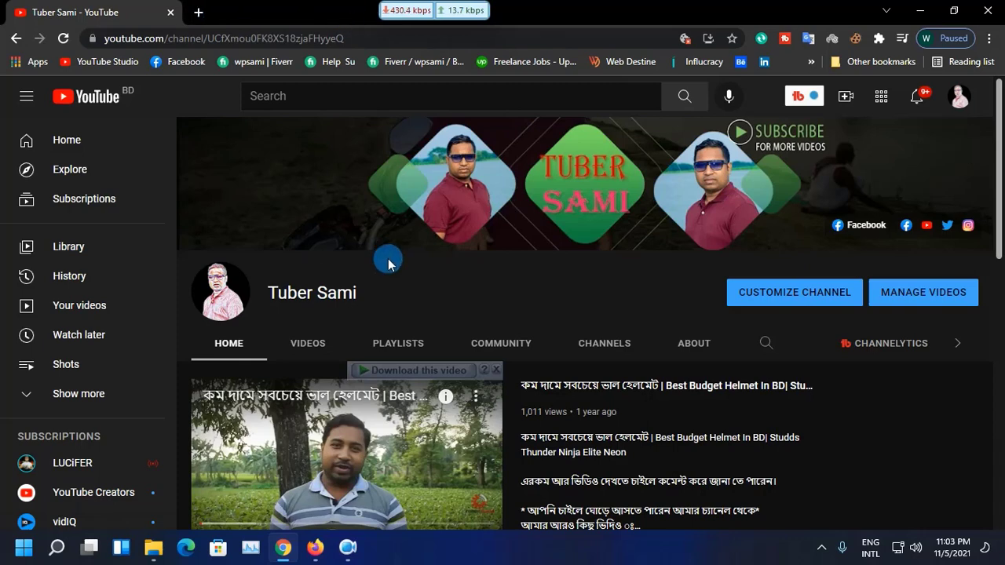
Switch to Firefox with the Google home page open
{"action": "mouse_move", "coordinate": [327, 554]}
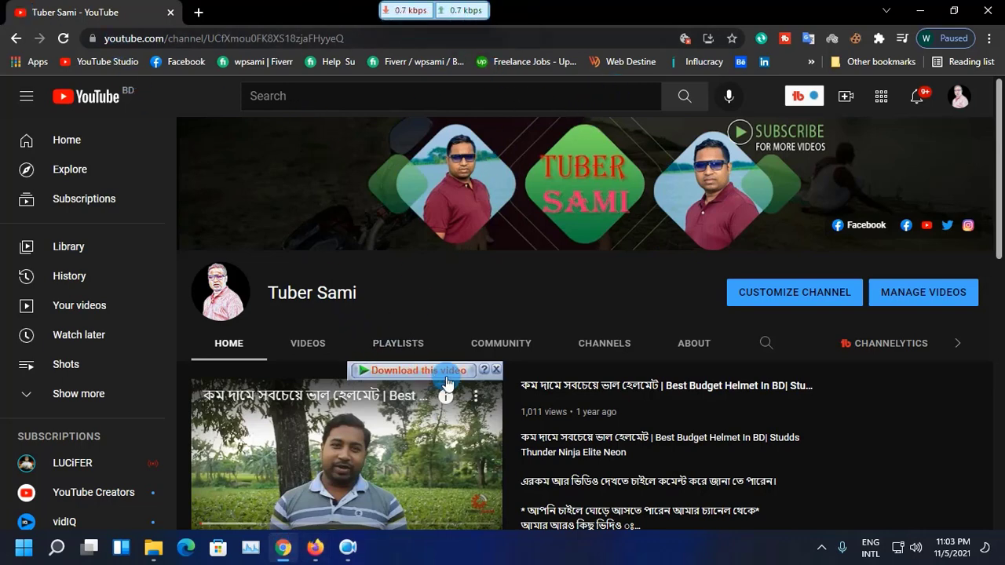
{"action": "mouse_move", "coordinate": [478, 7]}
{"action": "left_click", "coordinate": [524, 12]}
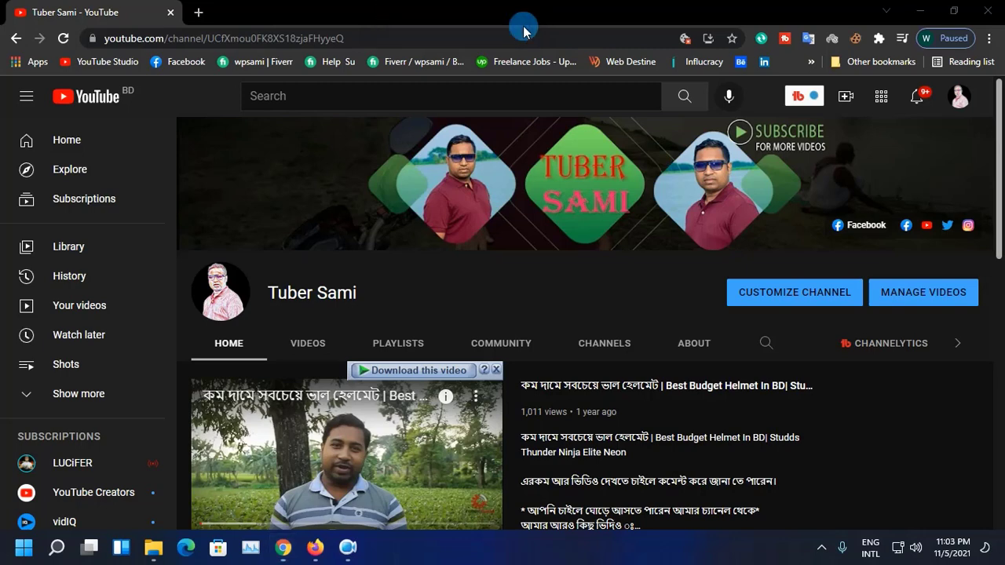
{"action": "left_click", "coordinate": [329, 556]}
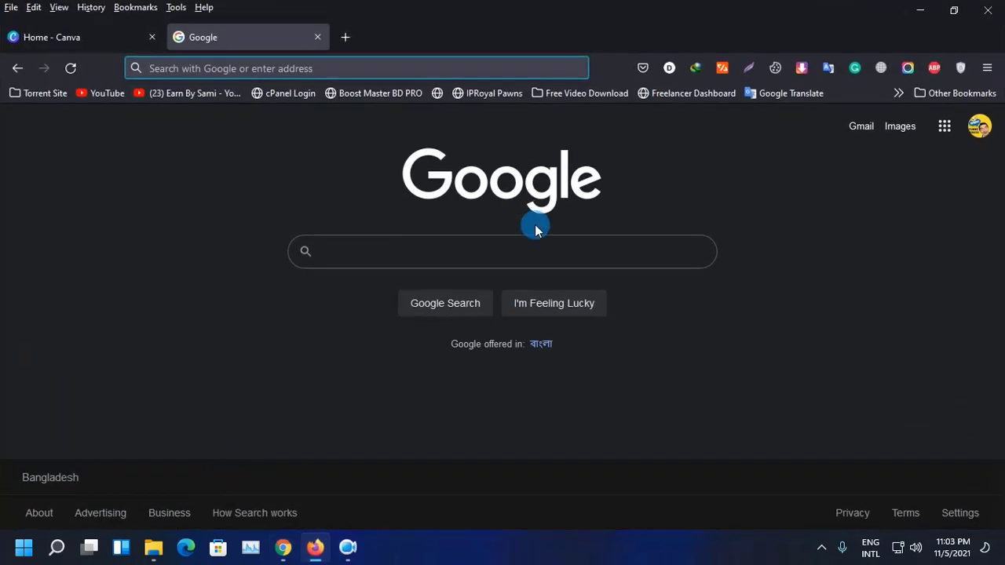
{"action": "left_click", "coordinate": [114, 173]}
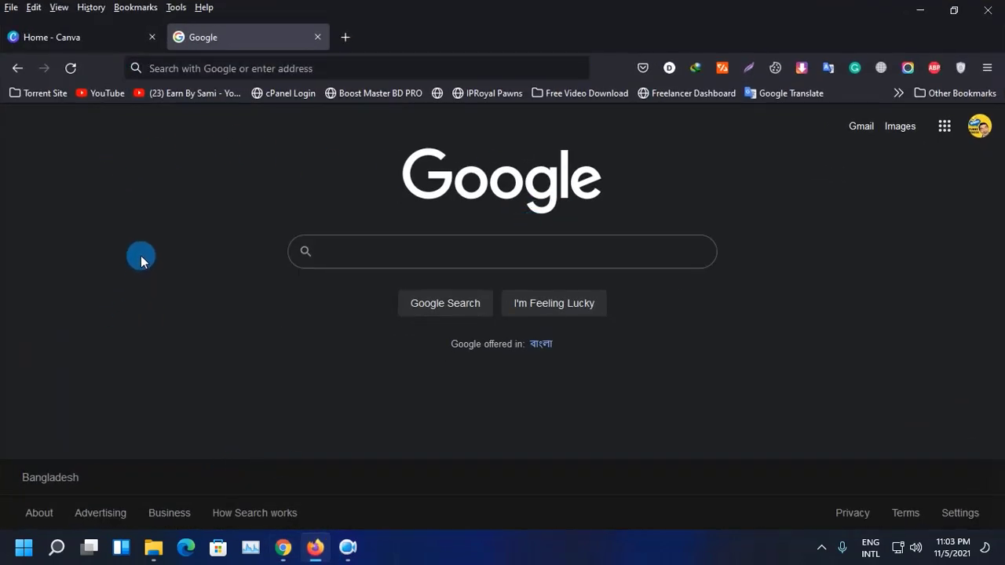
Search Google for canva.com and look over the results and the already open Canva tab
{"action": "left_click", "coordinate": [320, 257]}
{"action": "type", "text": "ca"}
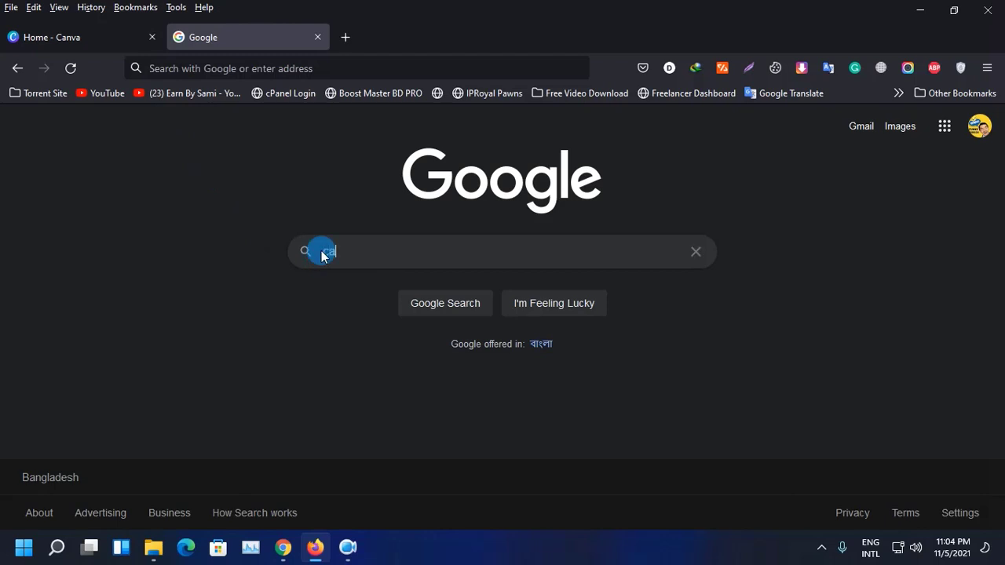
{"action": "type", "text": "nva"}
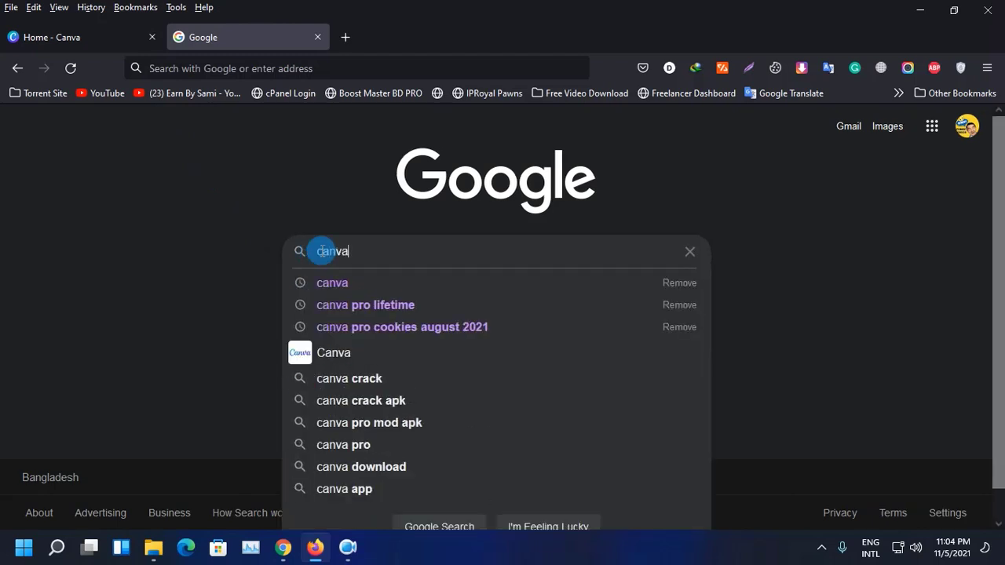
{"action": "type", "text": ".com"}
{"action": "key", "text": "Return"}
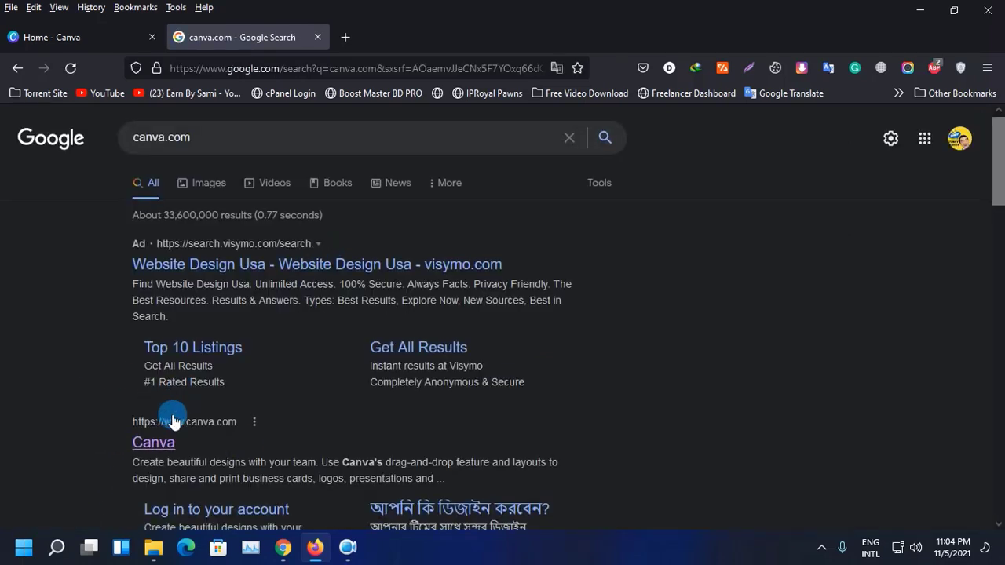
{"action": "scroll", "coordinate": [175, 416], "scroll_direction": "down", "scroll_amount": 2}
{"action": "left_click", "coordinate": [83, 41]}
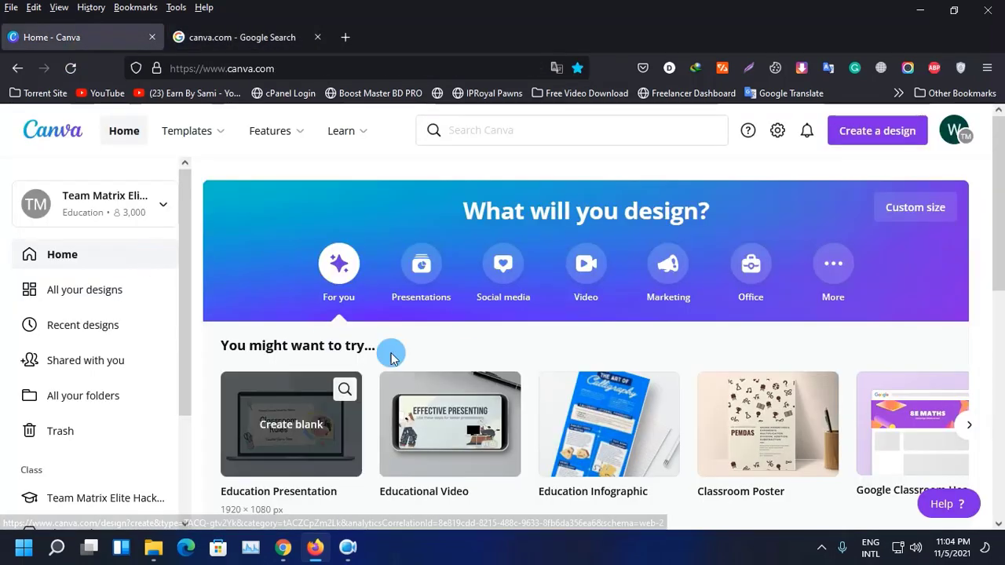
{"action": "mouse_move", "coordinate": [286, 135]}
{"action": "left_click", "coordinate": [244, 37]}
{"action": "scroll", "coordinate": [88, 338], "scroll_direction": "up", "scroll_amount": 2}
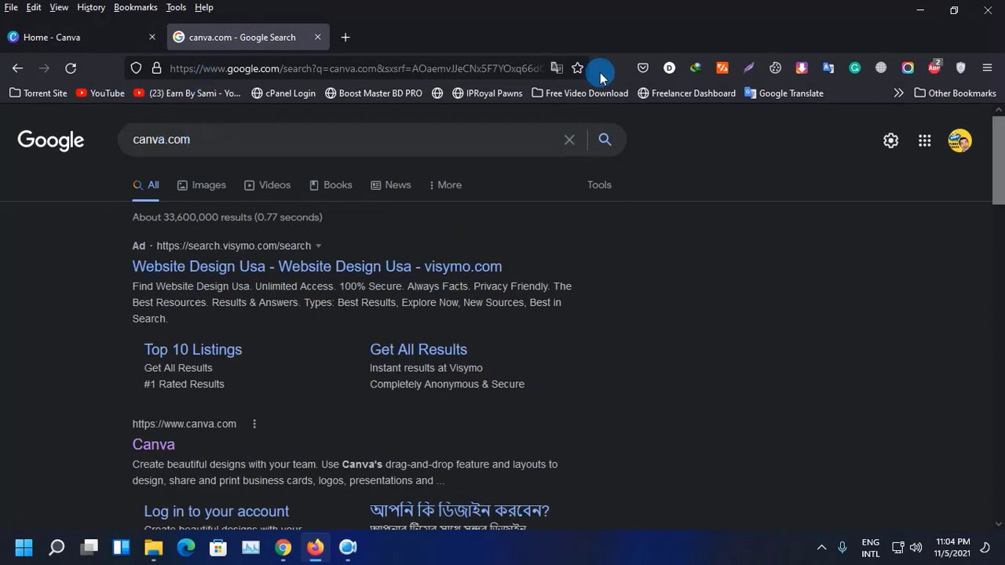
Search Google for canva and open the Canva website from the results
{"action": "triple_click", "coordinate": [247, 142]}
{"action": "type", "text": "c"}
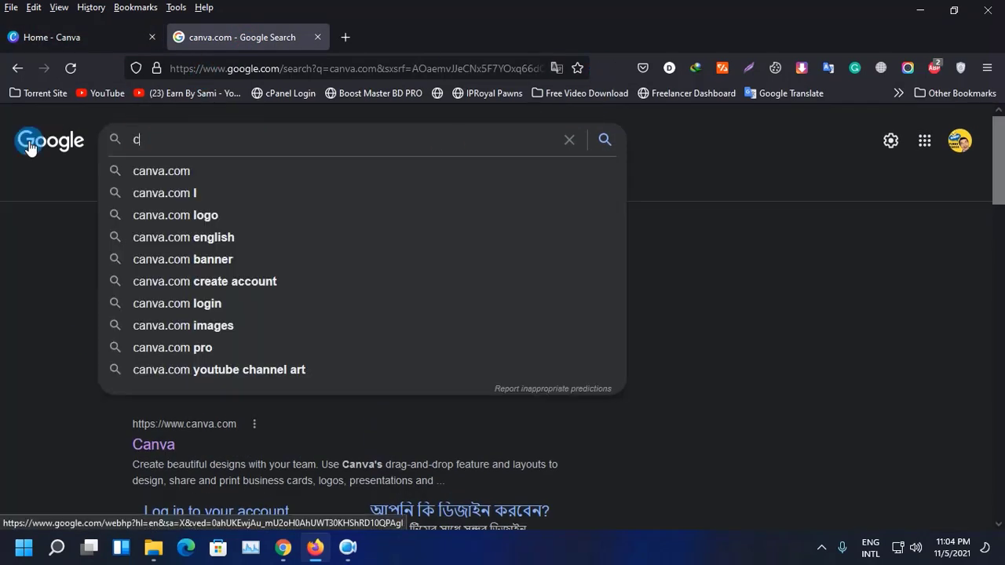
{"action": "type", "text": "anva"}
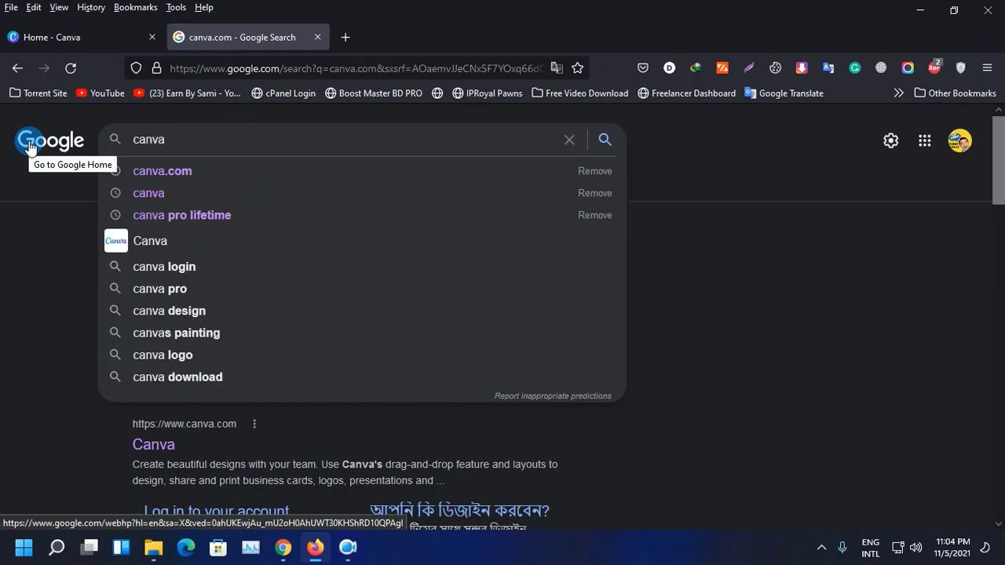
{"action": "key", "text": "Return"}
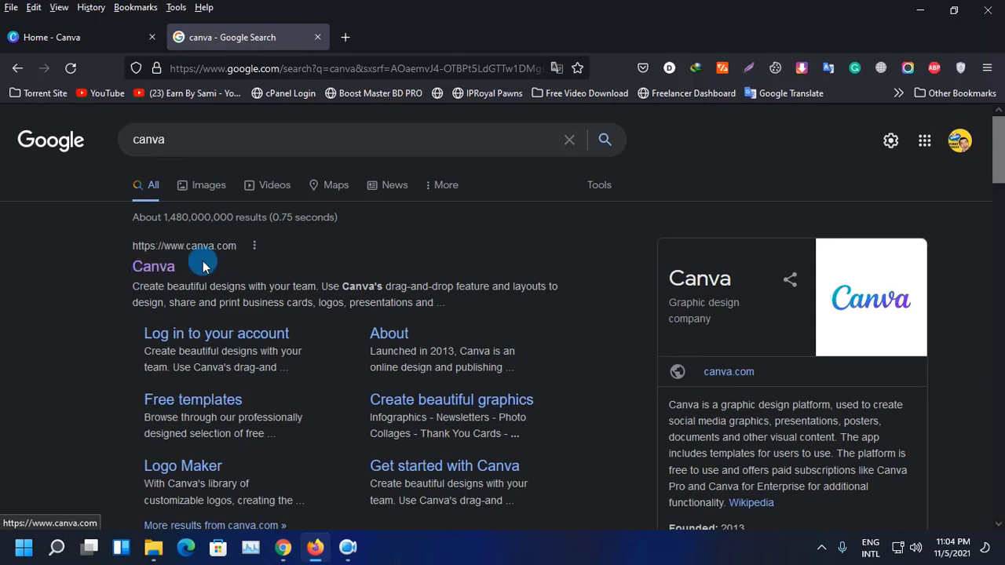
{"action": "left_click", "coordinate": [160, 267]}
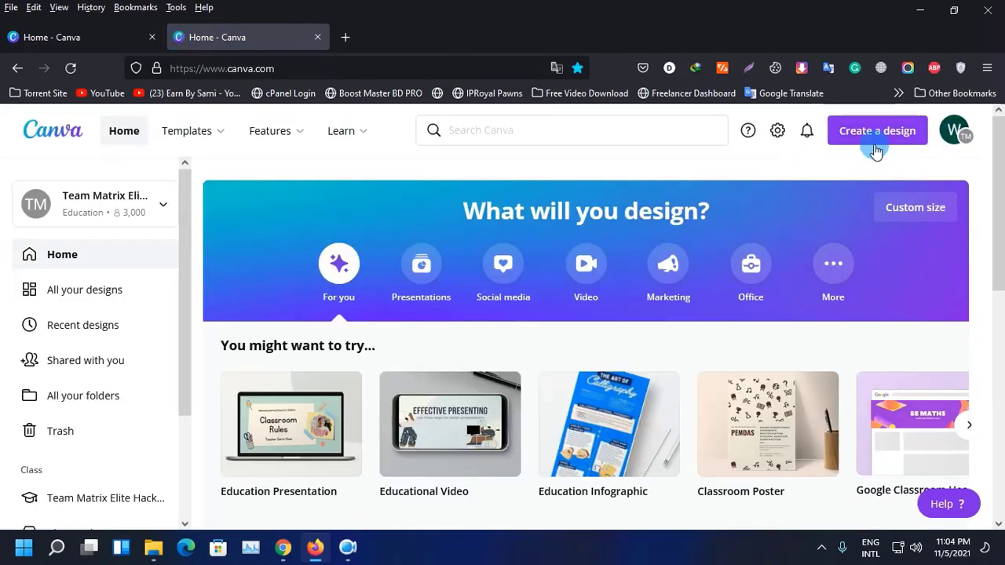
Look over the Canva account options, the suggested design types, the recent designs and the template categories
{"action": "left_click", "coordinate": [955, 130]}
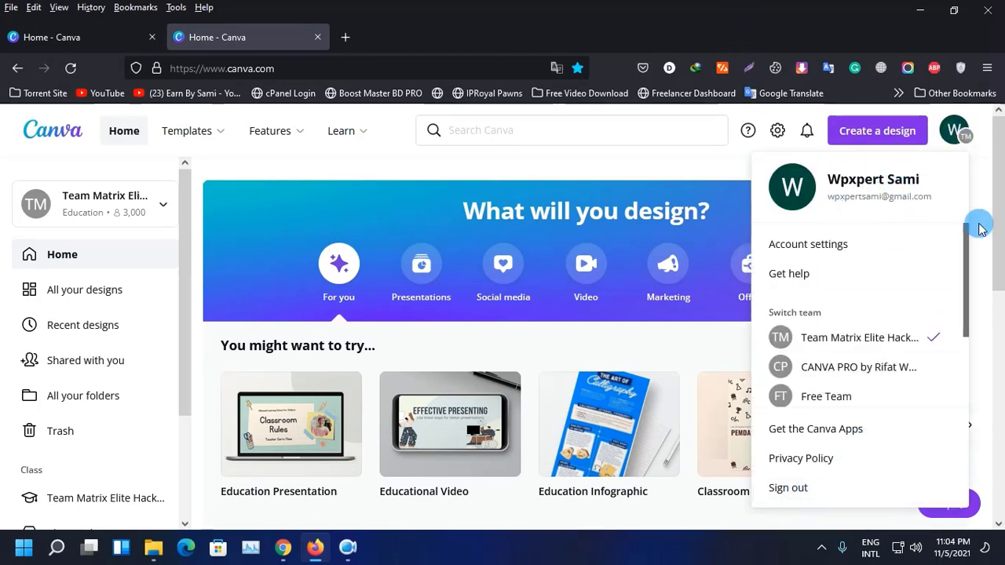
{"action": "left_click", "coordinate": [941, 132]}
{"action": "scroll", "coordinate": [447, 322], "scroll_direction": "down", "scroll_amount": 2}
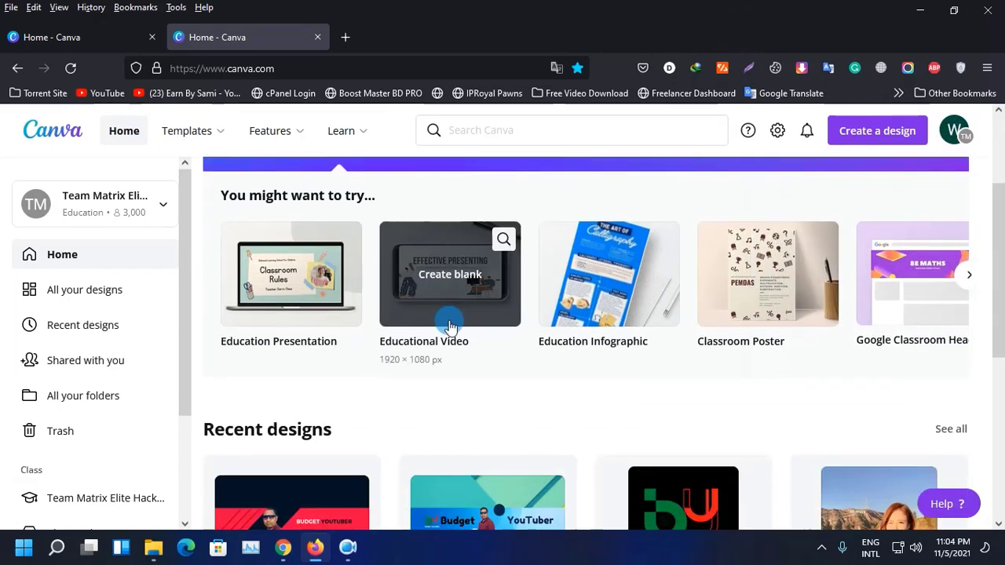
{"action": "scroll", "coordinate": [447, 322], "scroll_direction": "up", "scroll_amount": 2}
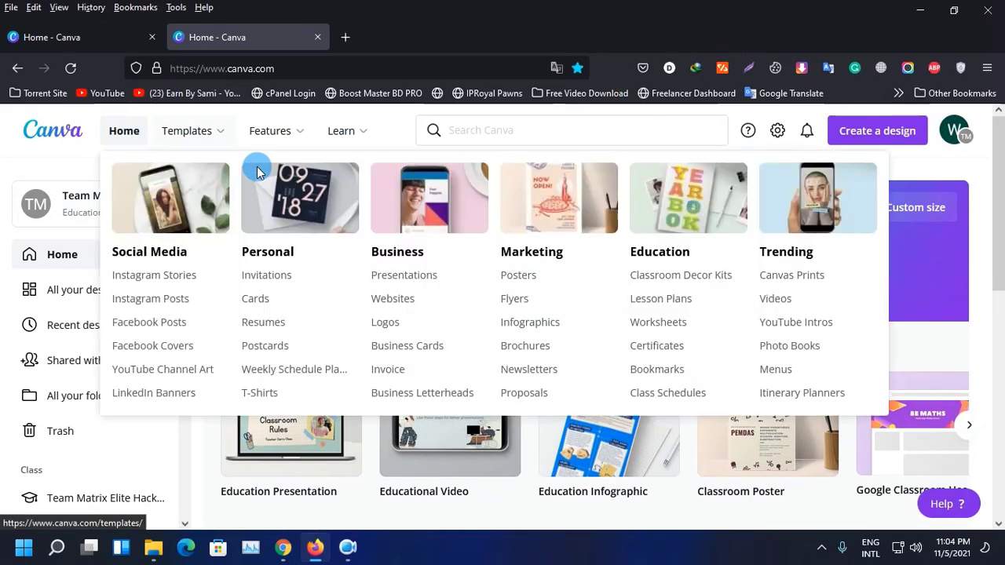
Open the YouTube Channel Art templates from the Social Media template category
{"action": "left_click", "coordinate": [544, 135]}
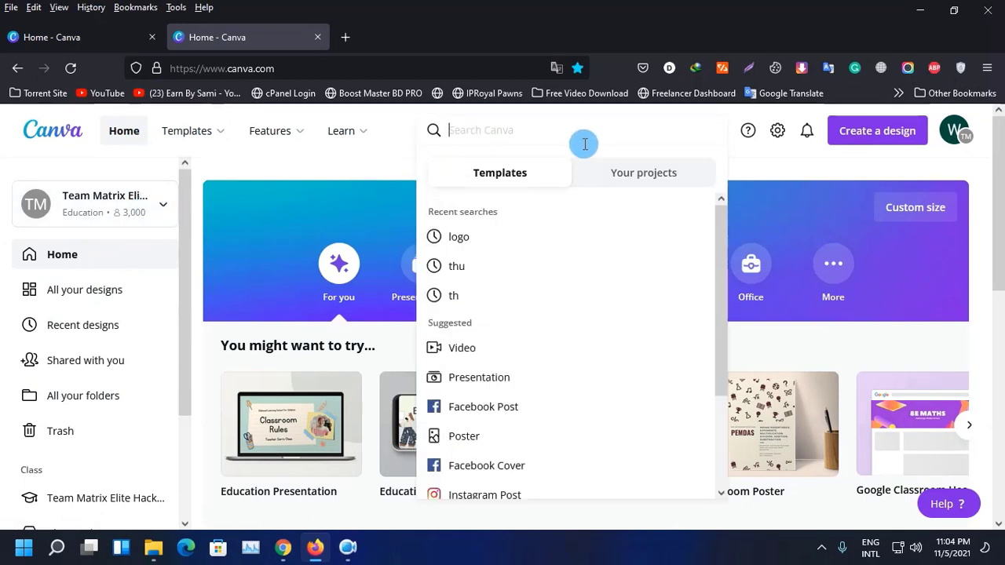
{"action": "mouse_move", "coordinate": [220, 138]}
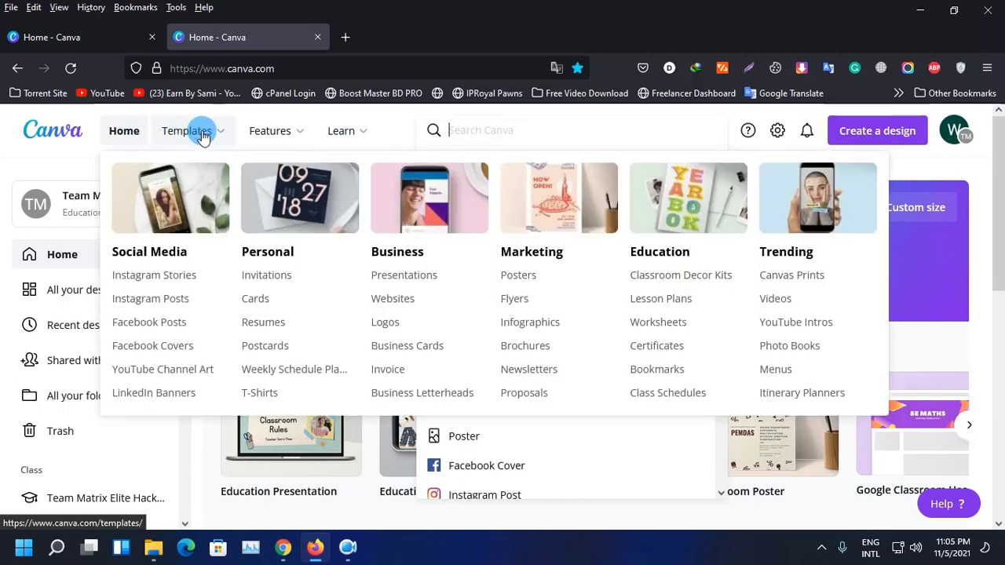
{"action": "mouse_move", "coordinate": [190, 130]}
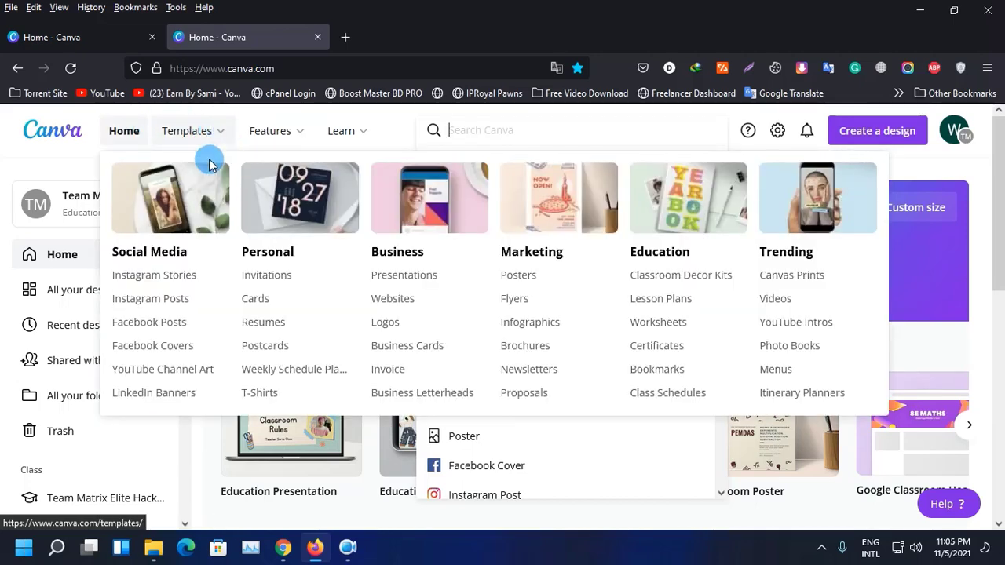
{"action": "left_click", "coordinate": [201, 374]}
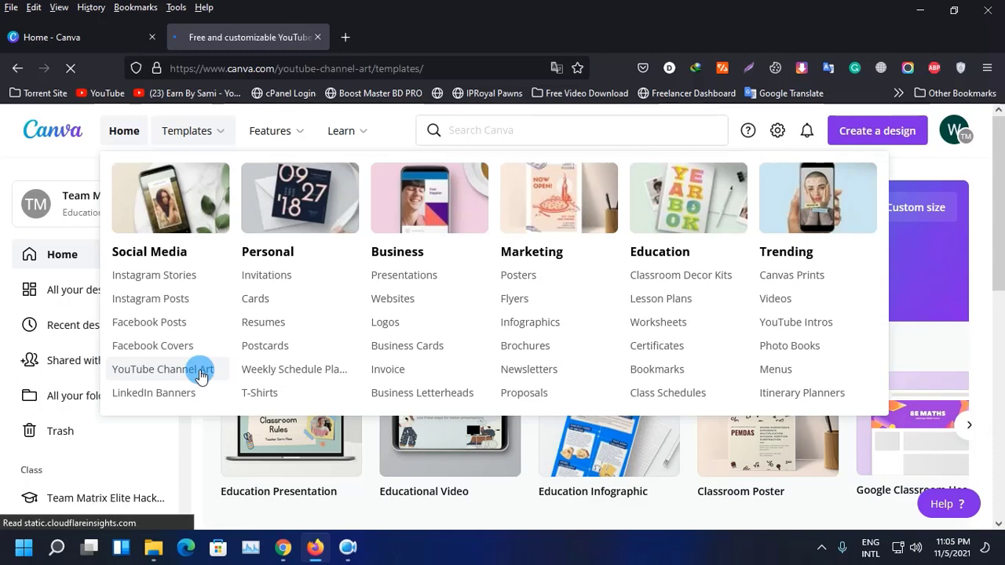
Browse the YouTube channel art templates and view the search suggestions for youtube channel art
{"action": "scroll", "coordinate": [557, 354], "scroll_direction": "down", "scroll_amount": 4}
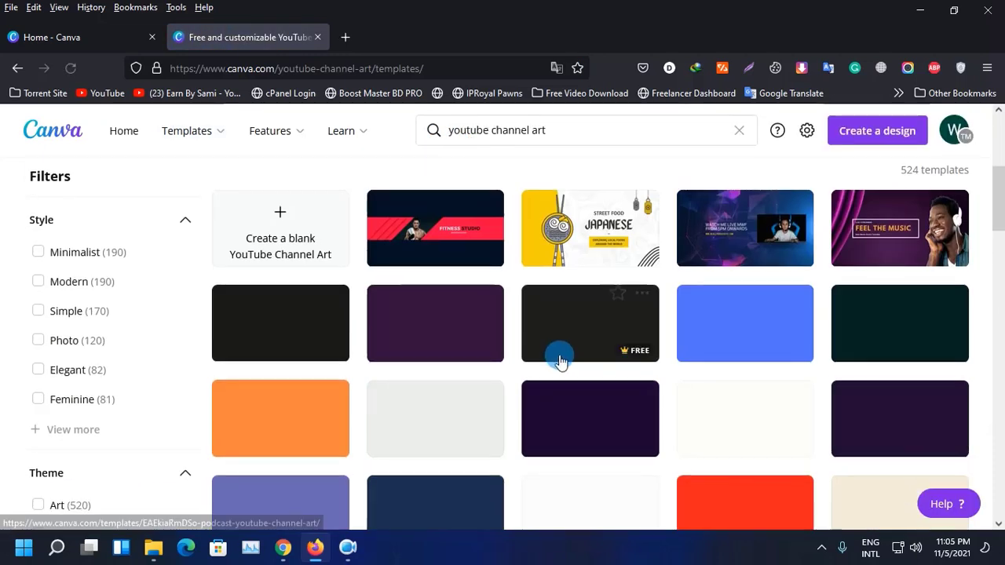
{"action": "scroll", "coordinate": [528, 197], "scroll_direction": "up", "scroll_amount": 4}
{"action": "left_click", "coordinate": [561, 132]}
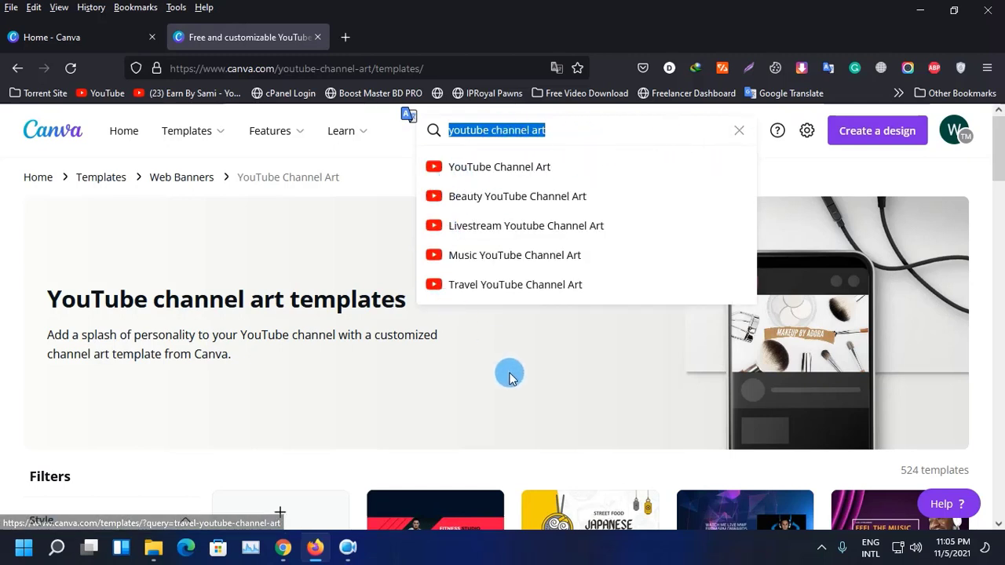
{"action": "left_click", "coordinate": [370, 176]}
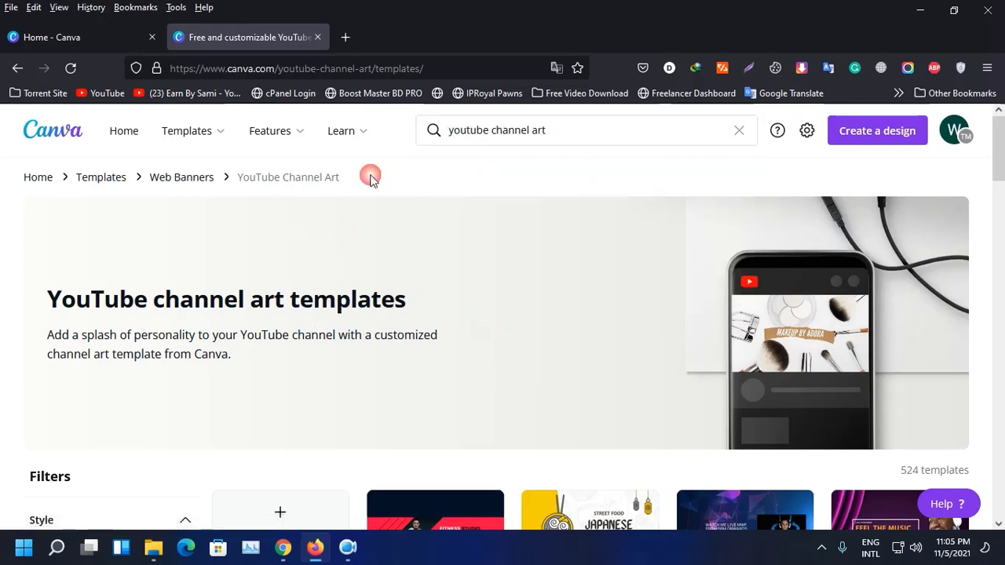
{"action": "left_click", "coordinate": [617, 128]}
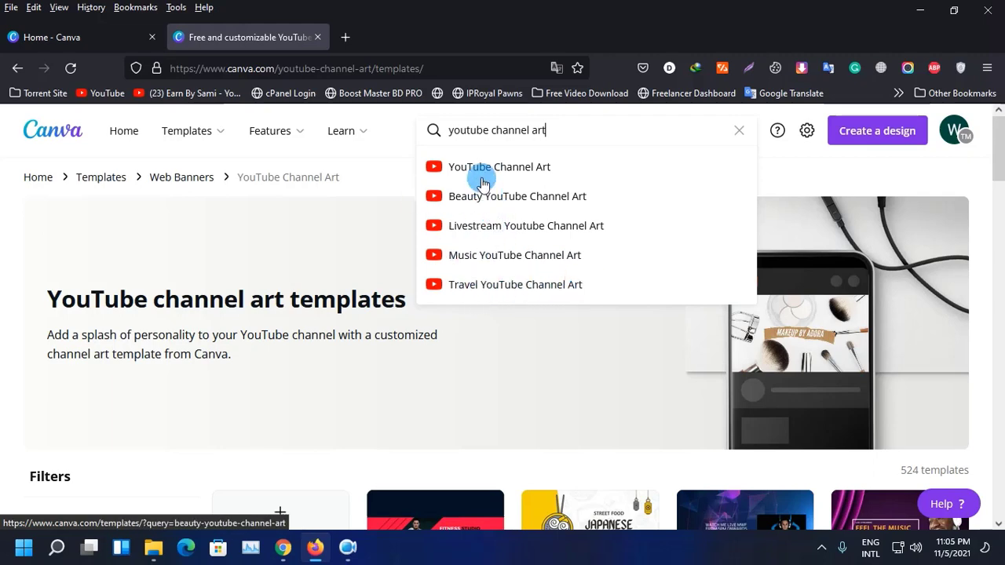
Open the suggested Travel YouTube Channel Art templates and look over the designs
{"action": "left_click", "coordinate": [494, 286]}
{"action": "scroll", "coordinate": [519, 303], "scroll_direction": "down", "scroll_amount": 3}
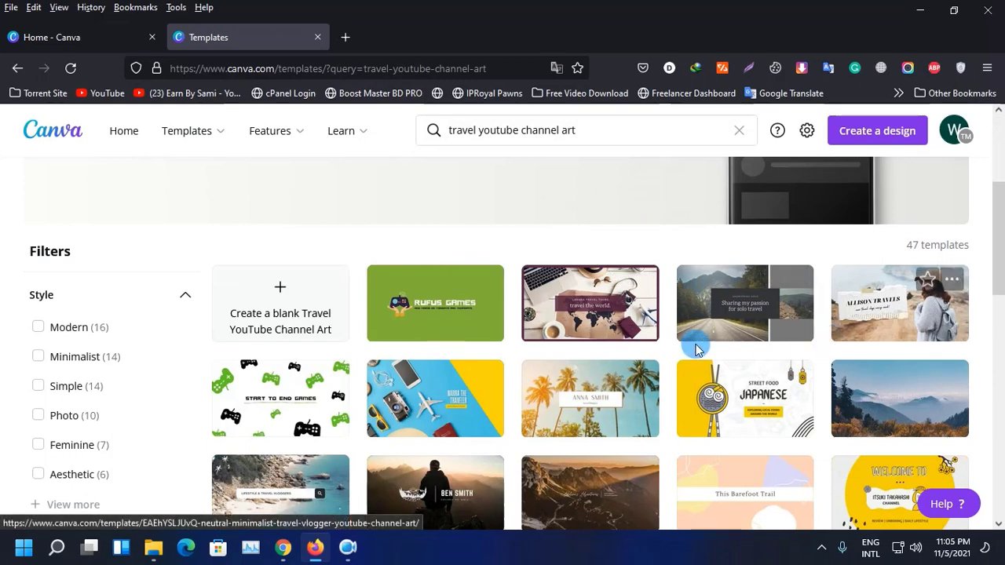
{"action": "scroll", "coordinate": [699, 348], "scroll_direction": "down", "scroll_amount": 1}
{"action": "scroll", "coordinate": [525, 279], "scroll_direction": "up", "scroll_amount": 4}
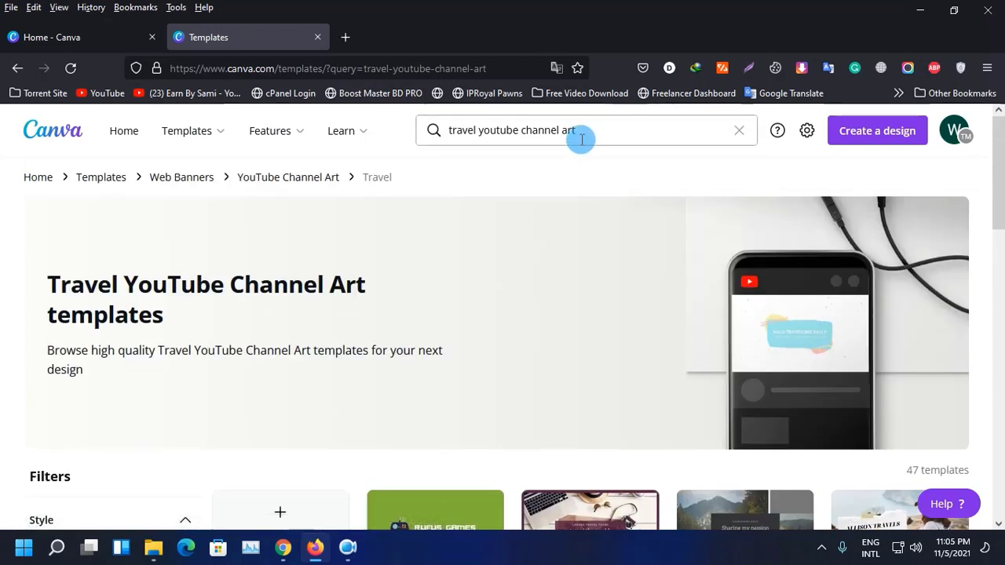
Remove the word travel from the template search and search for youtube channel art
{"action": "double_click", "coordinate": [473, 130]}
{"action": "key", "text": "BackSpace"}
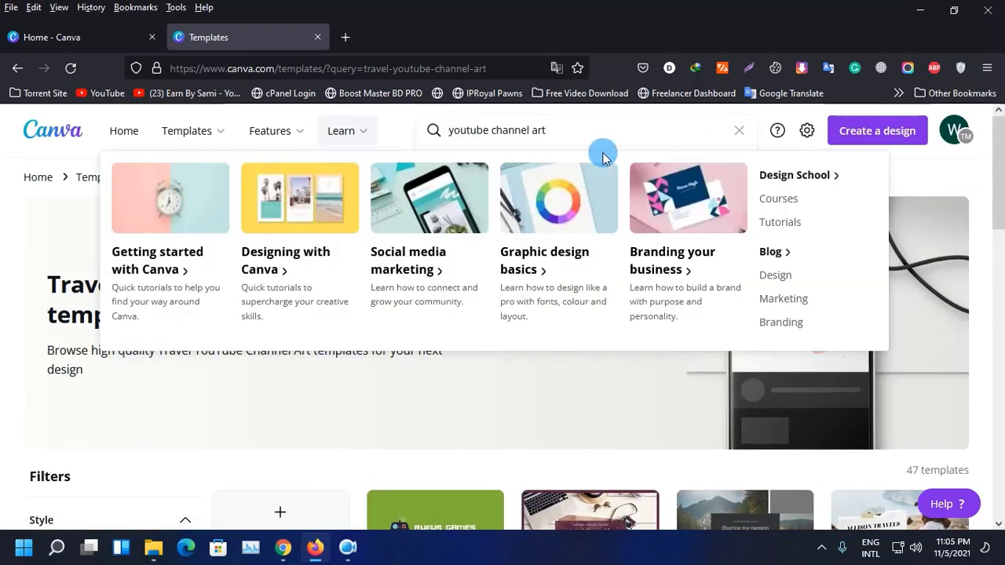
{"action": "left_click", "coordinate": [566, 137]}
{"action": "key", "text": "Return"}
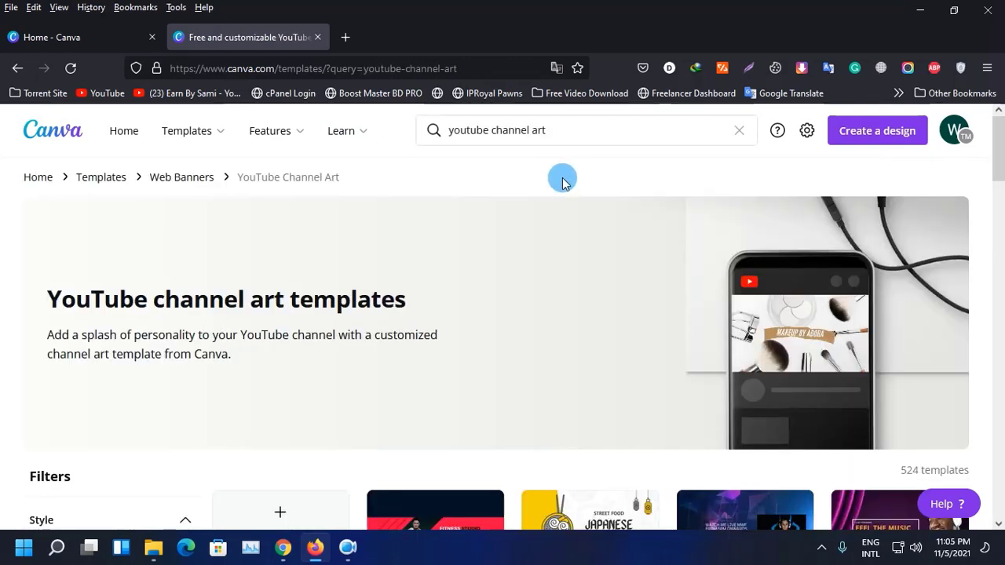
Browse the YouTube channel art template results for a suitable banner design
{"action": "scroll", "coordinate": [554, 306], "scroll_direction": "down", "scroll_amount": 3}
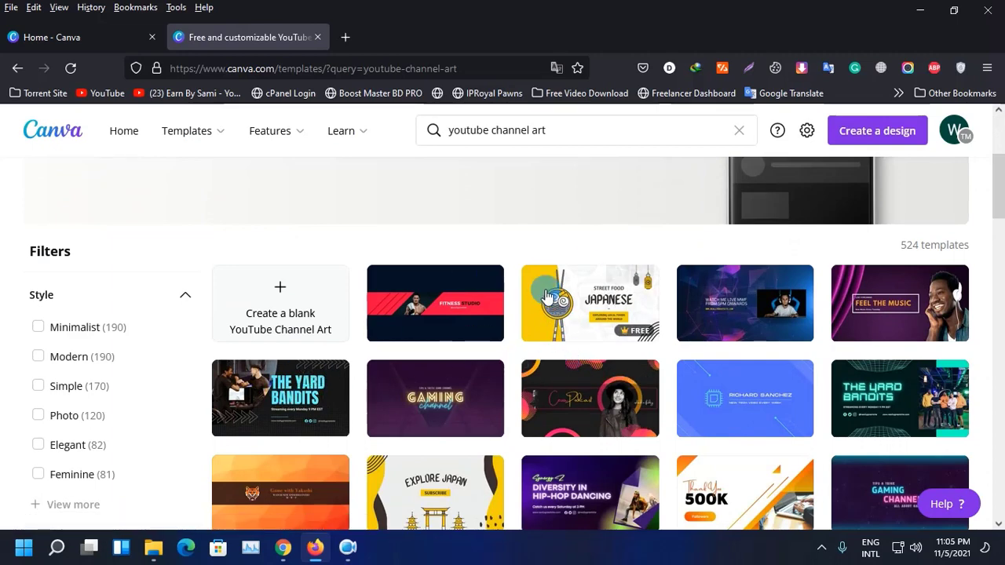
{"action": "scroll", "coordinate": [503, 377], "scroll_direction": "down", "scroll_amount": 1}
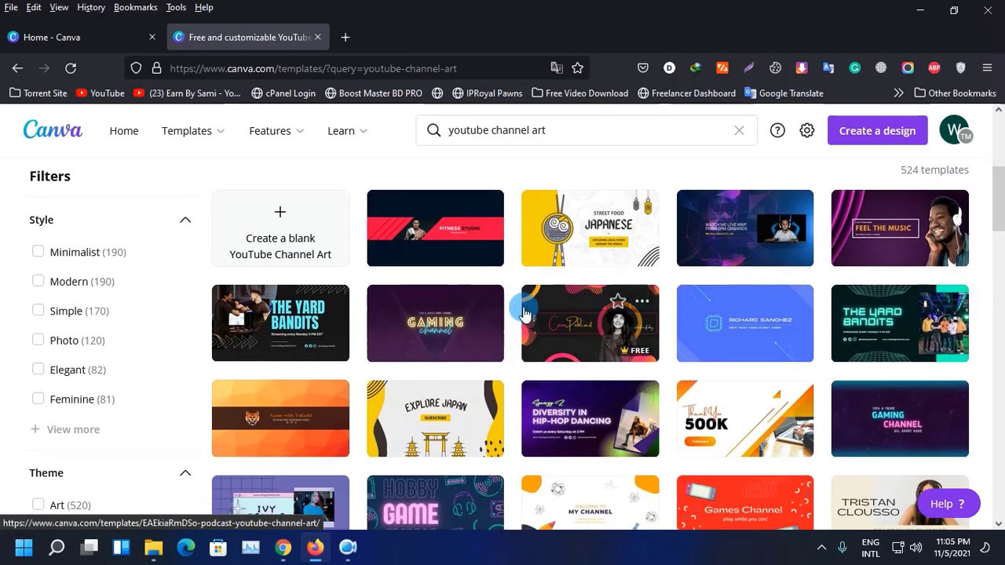
{"action": "scroll", "coordinate": [488, 369], "scroll_direction": "down", "scroll_amount": 2}
{"action": "scroll", "coordinate": [488, 369], "scroll_direction": "down", "scroll_amount": 1}
{"action": "scroll", "coordinate": [488, 369], "scroll_direction": "up", "scroll_amount": 3}
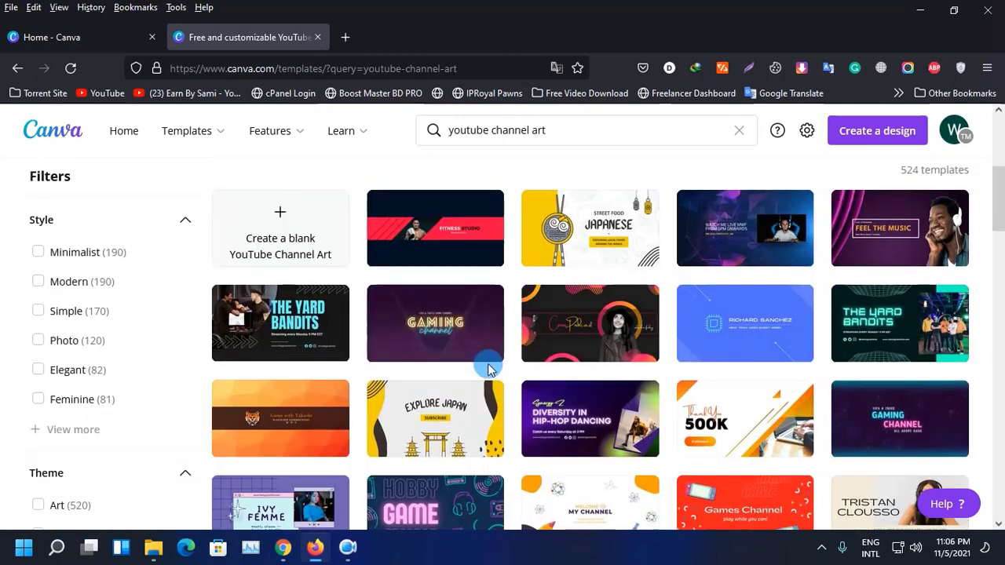
{"action": "scroll", "coordinate": [488, 369], "scroll_direction": "down", "scroll_amount": 2}
{"action": "scroll", "coordinate": [487, 369], "scroll_direction": "up", "scroll_amount": 3}
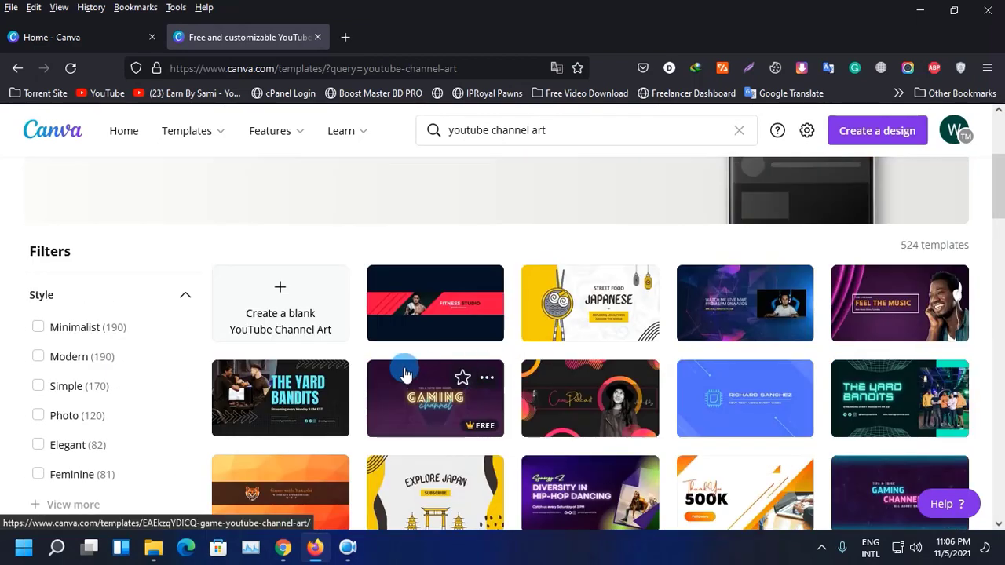
{"action": "scroll", "coordinate": [406, 375], "scroll_direction": "down", "scroll_amount": 4}
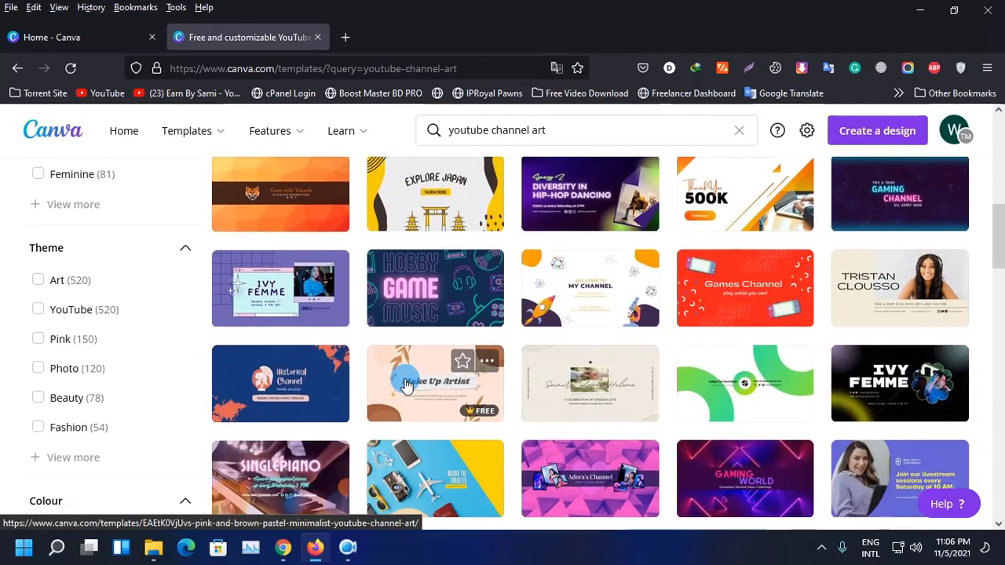
{"action": "scroll", "coordinate": [406, 384], "scroll_direction": "down", "scroll_amount": 2}
{"action": "scroll", "coordinate": [453, 302], "scroll_direction": "down", "scroll_amount": 2}
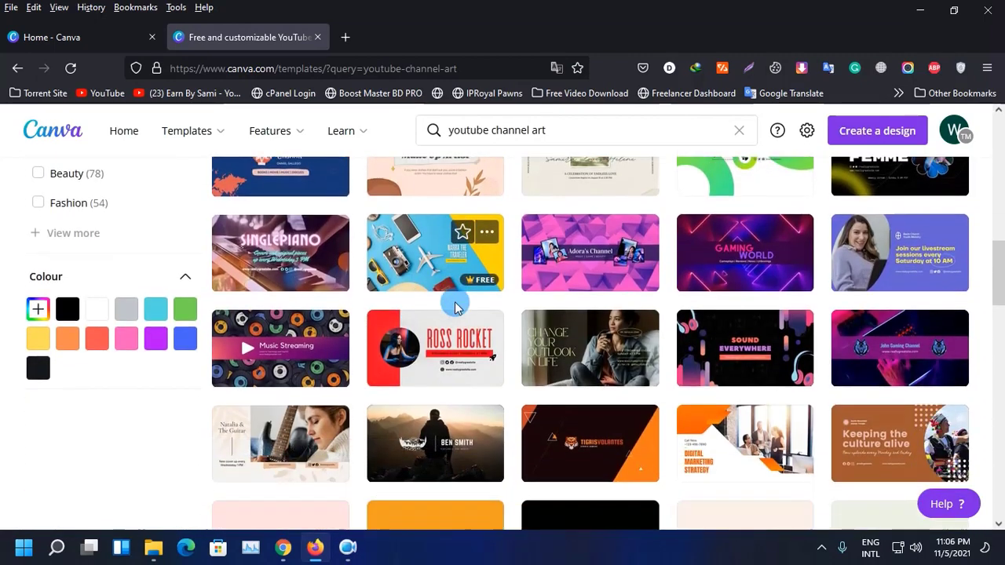
{"action": "scroll", "coordinate": [454, 303], "scroll_direction": "down", "scroll_amount": 2}
{"action": "scroll", "coordinate": [460, 322], "scroll_direction": "up", "scroll_amount": 2}
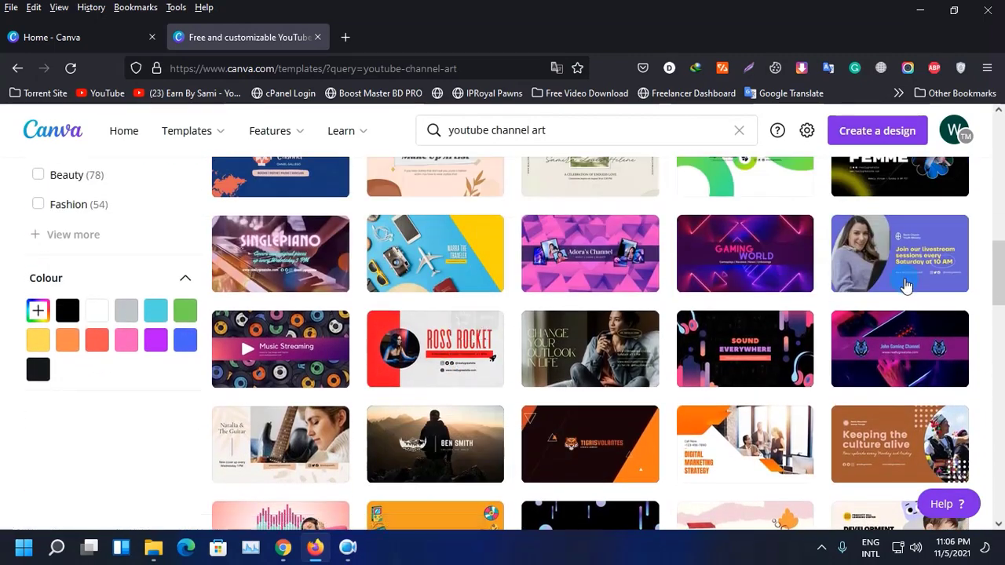
{"action": "scroll", "coordinate": [536, 360], "scroll_direction": "down", "scroll_amount": 2}
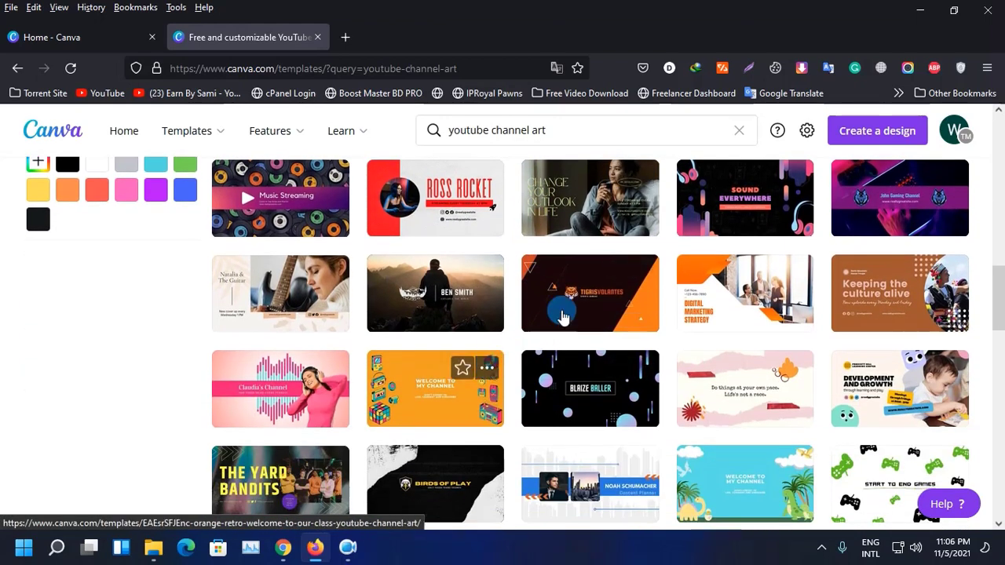
{"action": "scroll", "coordinate": [589, 346], "scroll_direction": "down", "scroll_amount": 1}
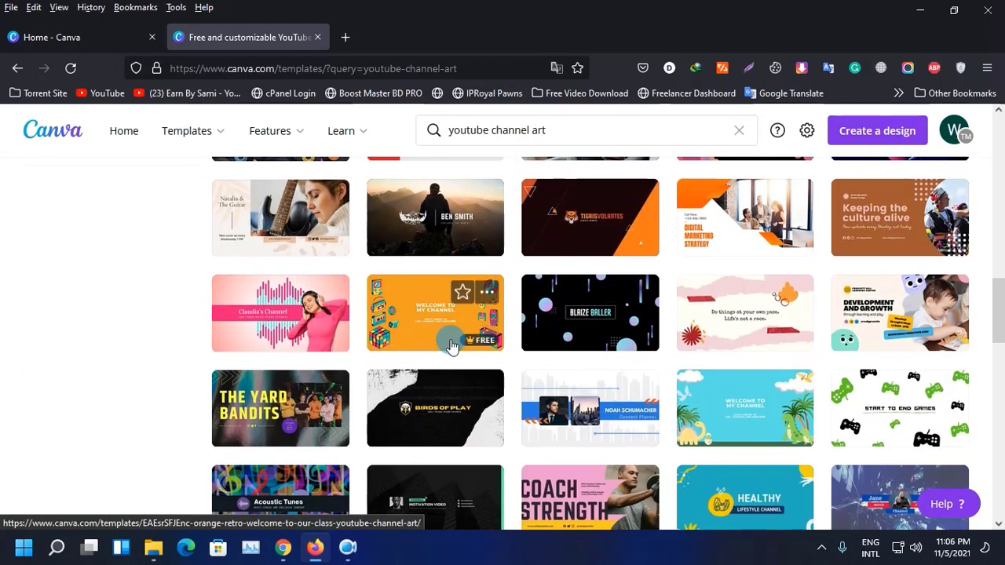
{"action": "scroll", "coordinate": [597, 365], "scroll_direction": "down", "scroll_amount": 2}
{"action": "scroll", "coordinate": [562, 359], "scroll_direction": "up", "scroll_amount": 1}
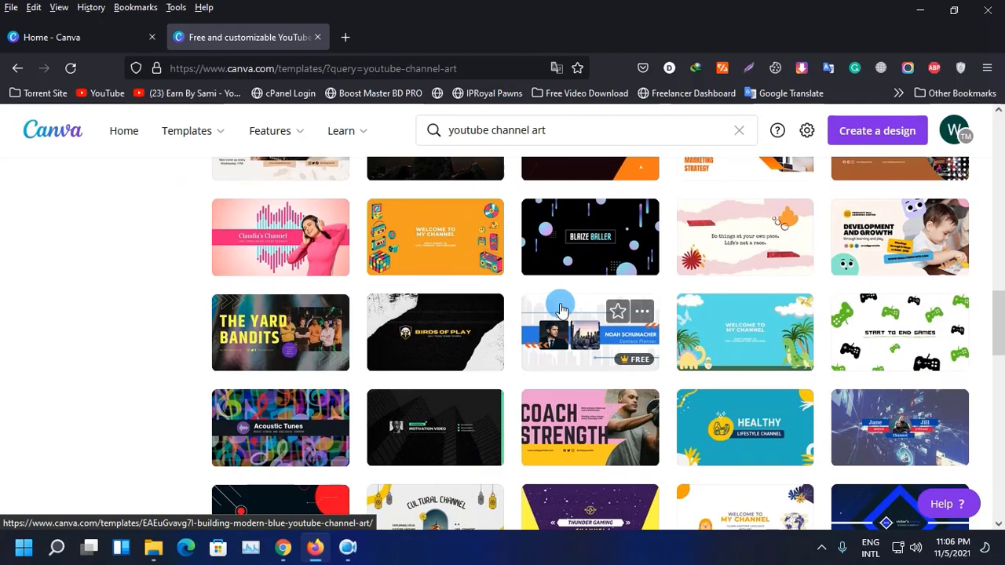
{"action": "scroll", "coordinate": [562, 311], "scroll_direction": "down", "scroll_amount": 1}
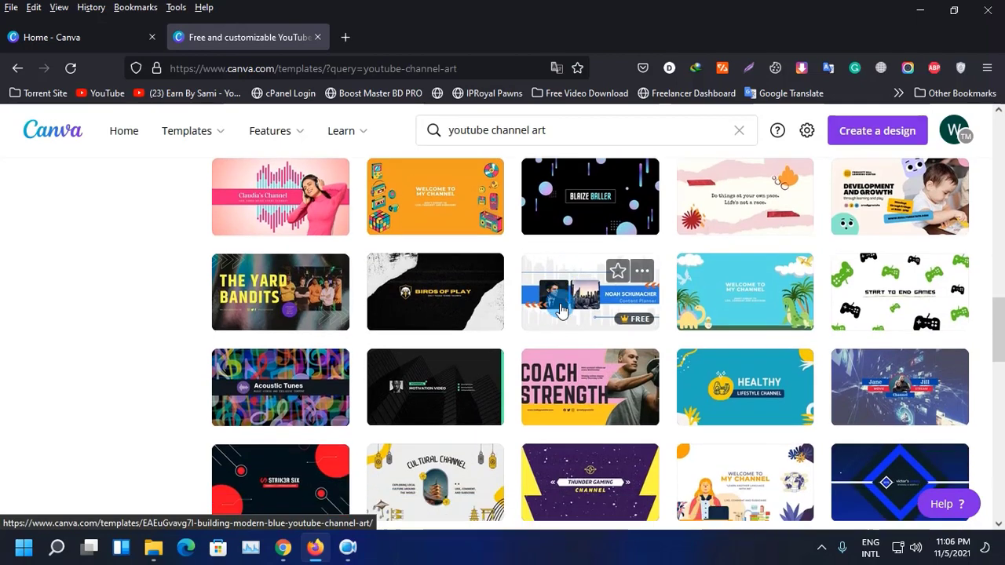
{"action": "scroll", "coordinate": [562, 311], "scroll_direction": "down", "scroll_amount": 2}
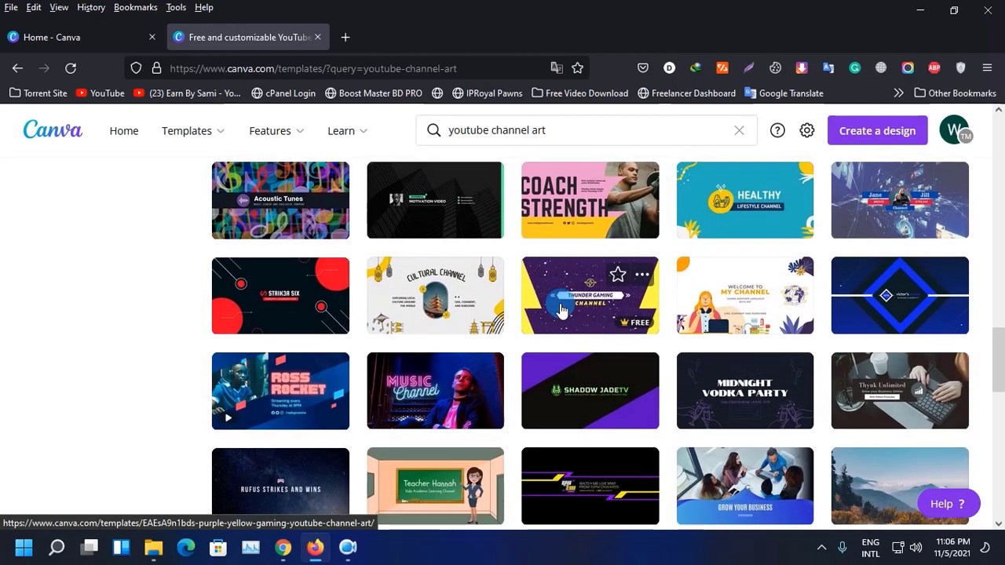
{"action": "scroll", "coordinate": [562, 311], "scroll_direction": "down", "scroll_amount": 4}
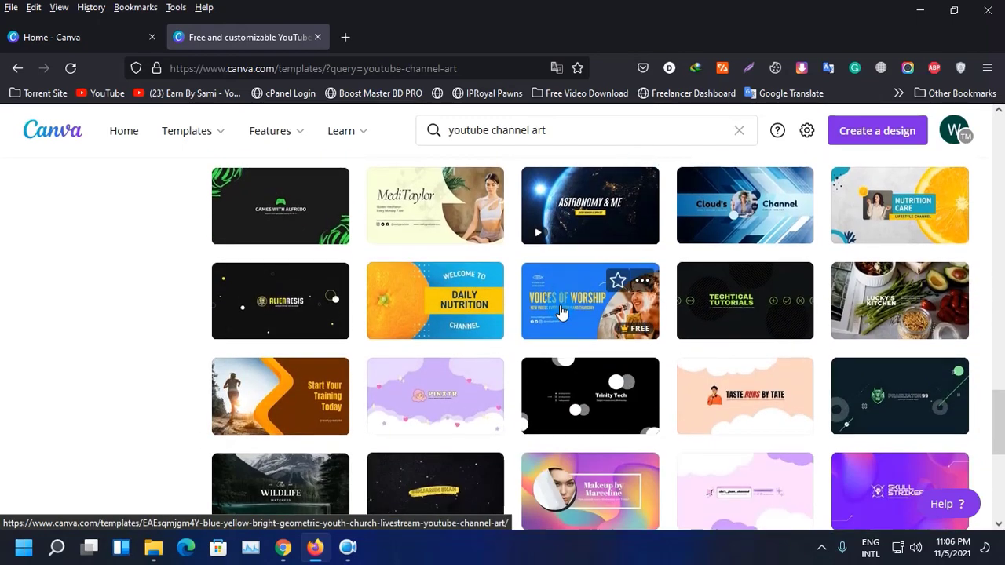
{"action": "scroll", "coordinate": [562, 311], "scroll_direction": "up", "scroll_amount": 1}
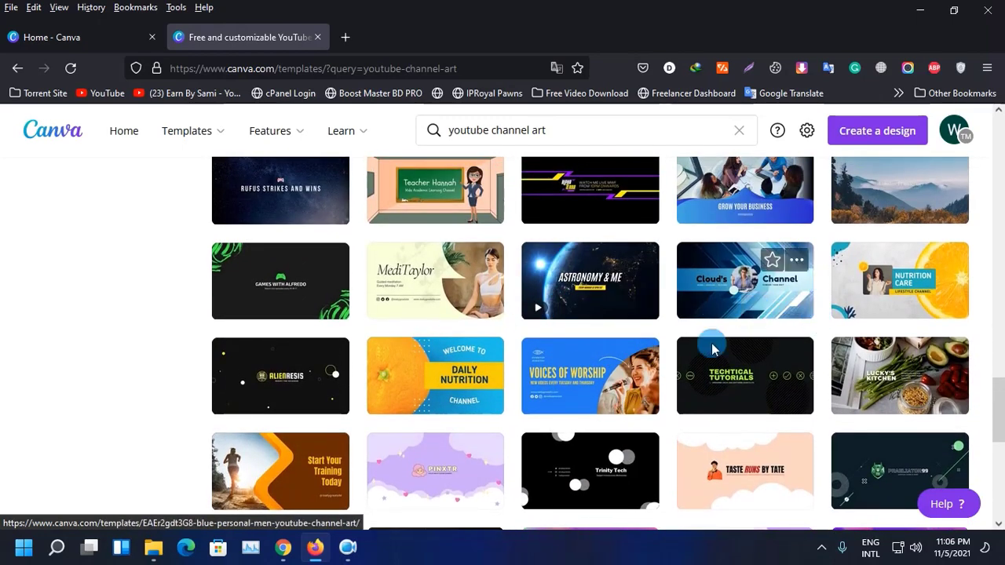
{"action": "scroll", "coordinate": [538, 363], "scroll_direction": "down", "scroll_amount": 1}
{"action": "scroll", "coordinate": [539, 359], "scroll_direction": "up", "scroll_amount": 1}
{"action": "scroll", "coordinate": [651, 341], "scroll_direction": "down", "scroll_amount": 3}
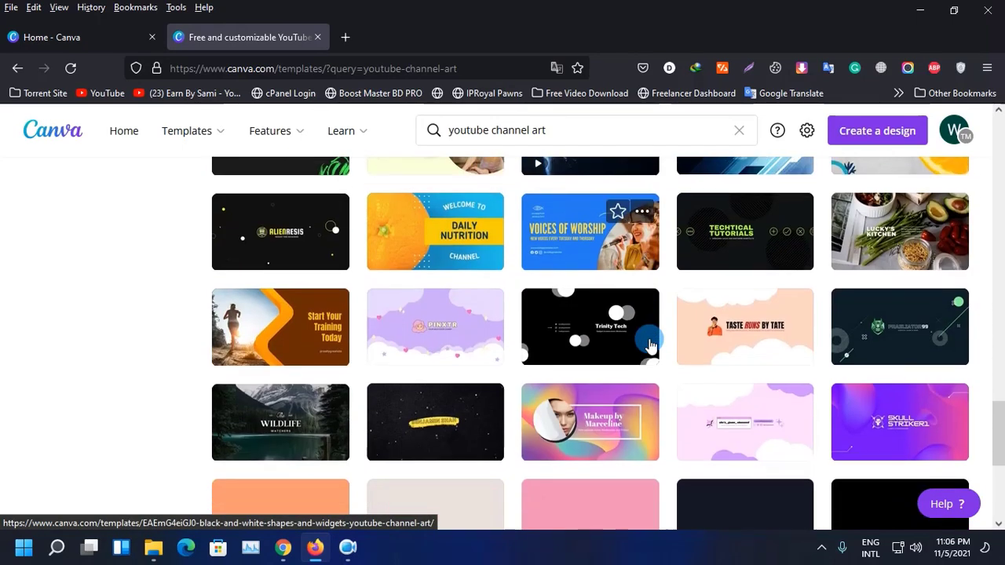
Open the Blue Personal Men YouTube Channel Art template and start customising it
{"action": "scroll", "coordinate": [650, 345], "scroll_direction": "up", "scroll_amount": 2}
{"action": "scroll", "coordinate": [651, 345], "scroll_direction": "up", "scroll_amount": 4}
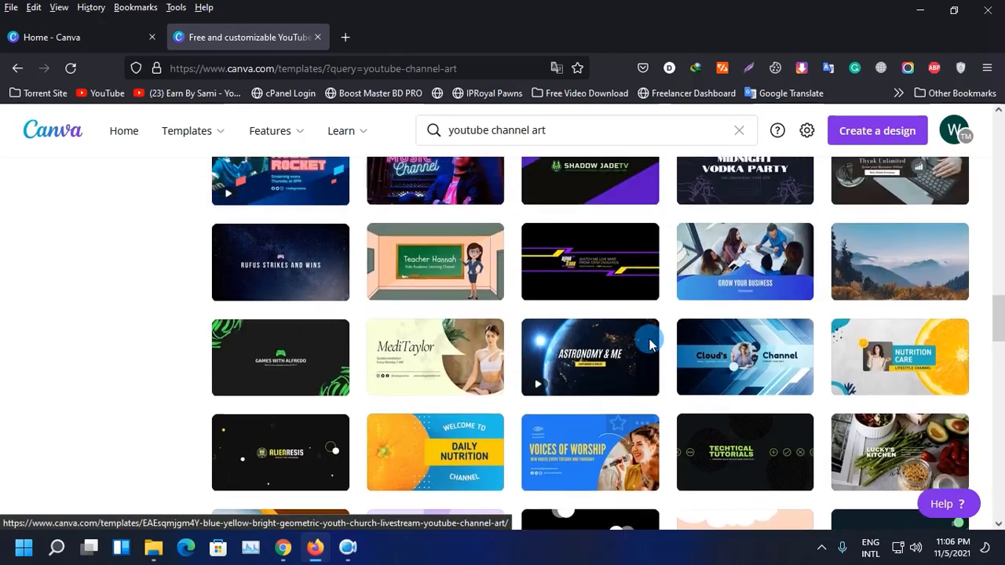
{"action": "scroll", "coordinate": [649, 340], "scroll_direction": "down", "scroll_amount": 2}
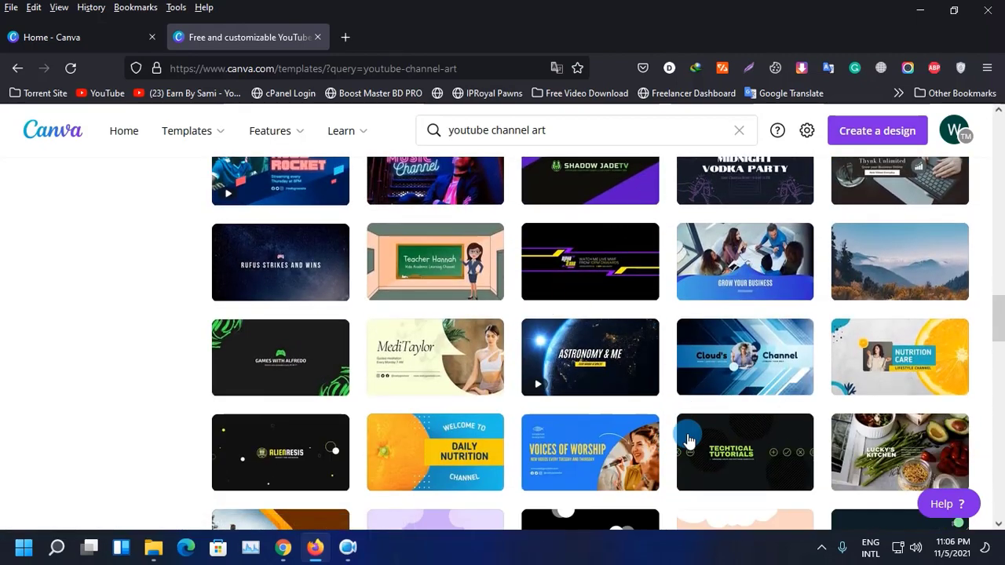
{"action": "left_click", "coordinate": [711, 361]}
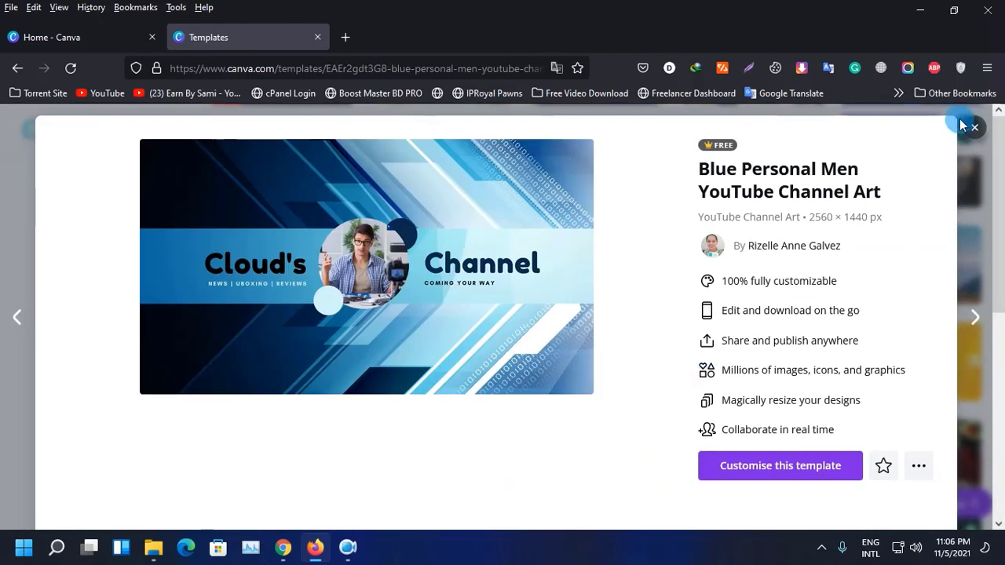
{"action": "left_click", "coordinate": [759, 476]}
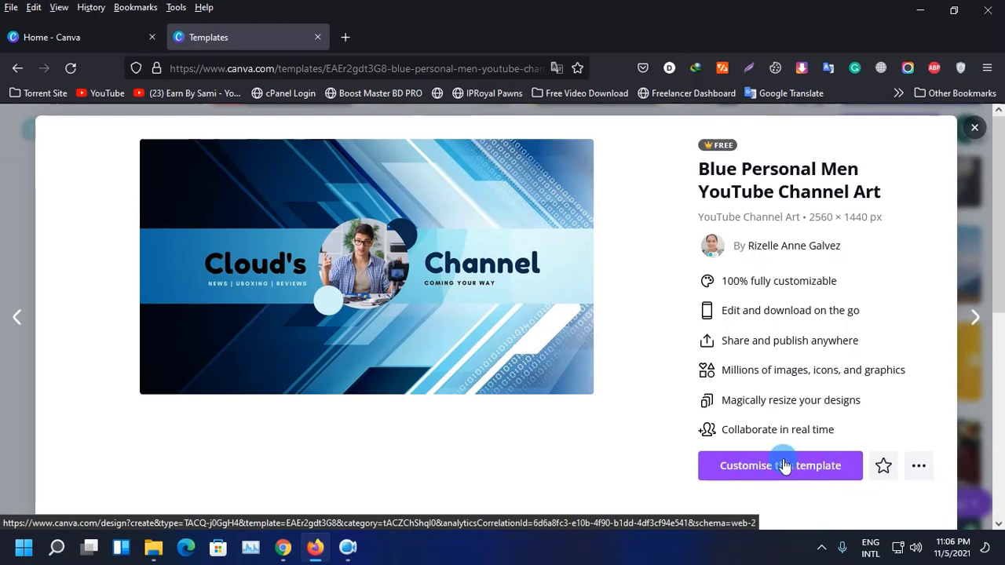
{"action": "left_click", "coordinate": [786, 466]}
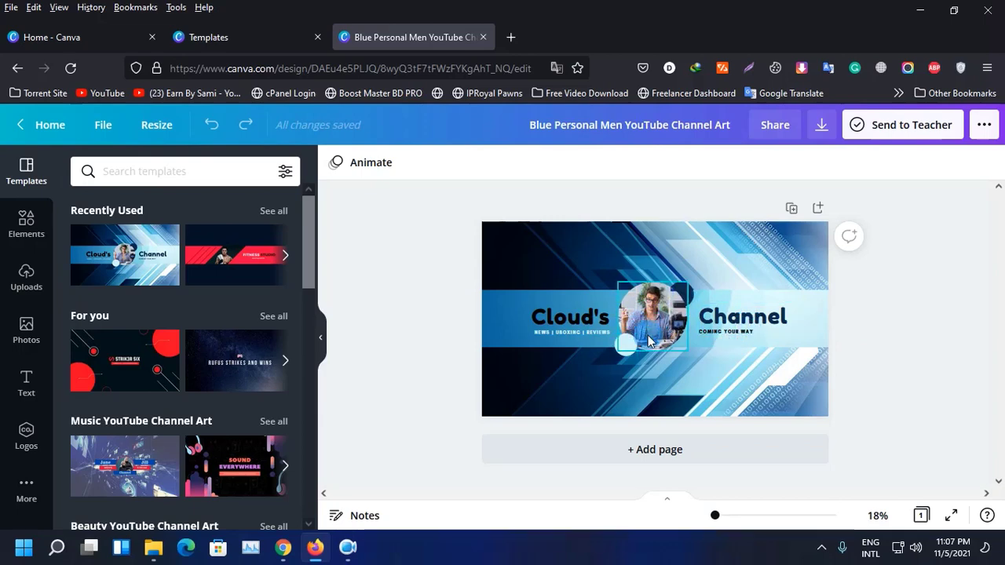
{"action": "left_click", "coordinate": [793, 406]}
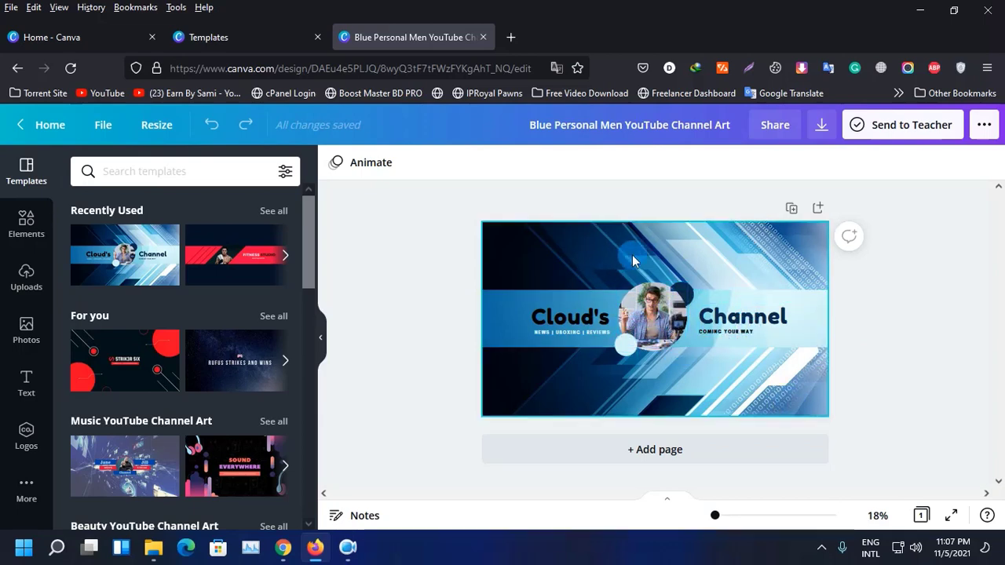
{"action": "left_click", "coordinate": [427, 331]}
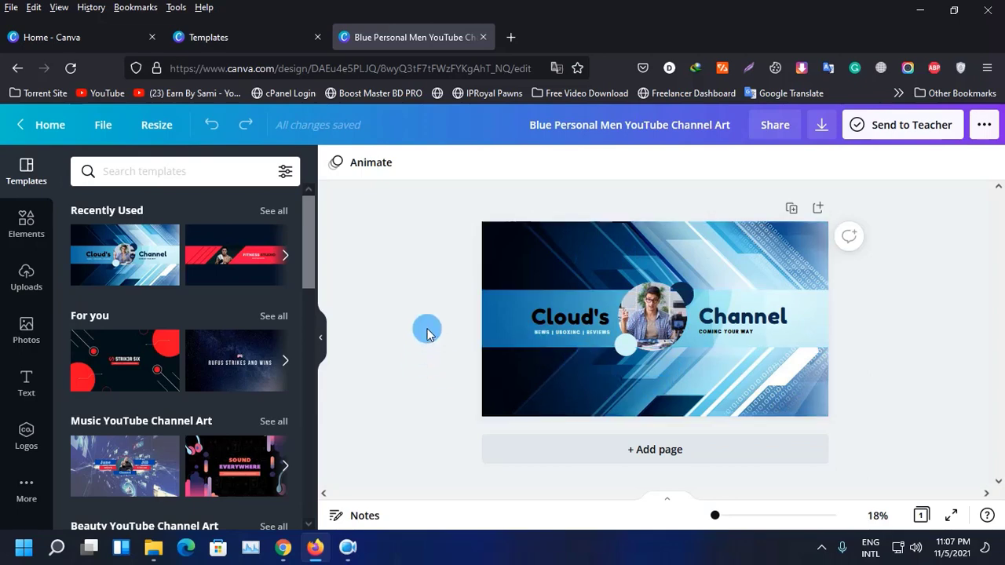
{"action": "left_click", "coordinate": [748, 320]}
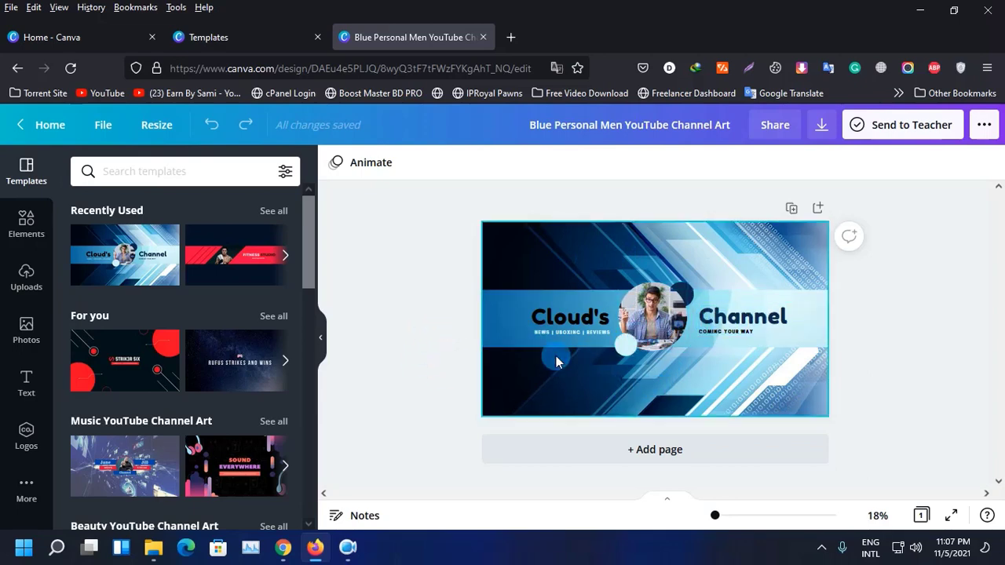
{"action": "left_click", "coordinate": [424, 330]}
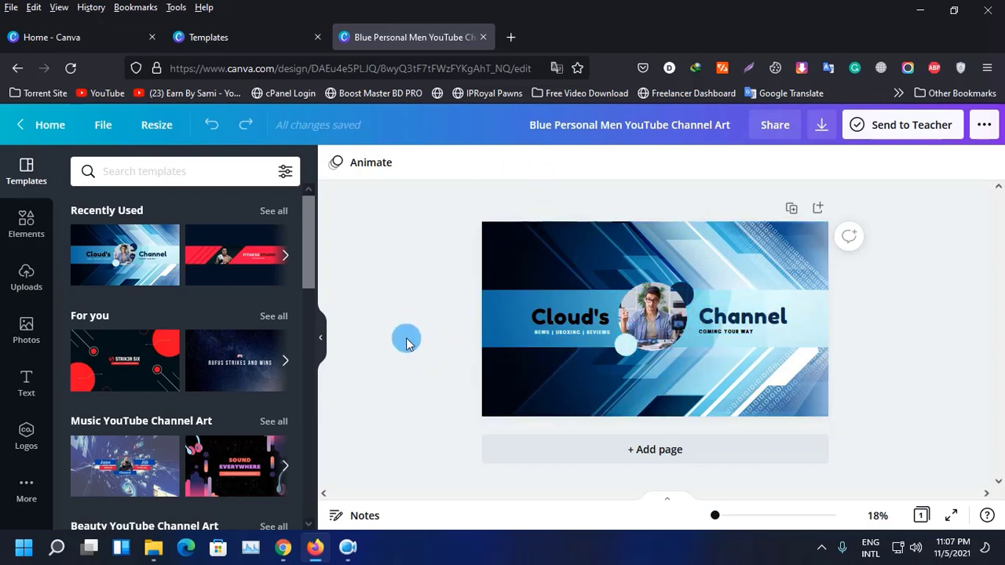
{"action": "left_click", "coordinate": [552, 249]}
{"action": "left_click", "coordinate": [415, 283]}
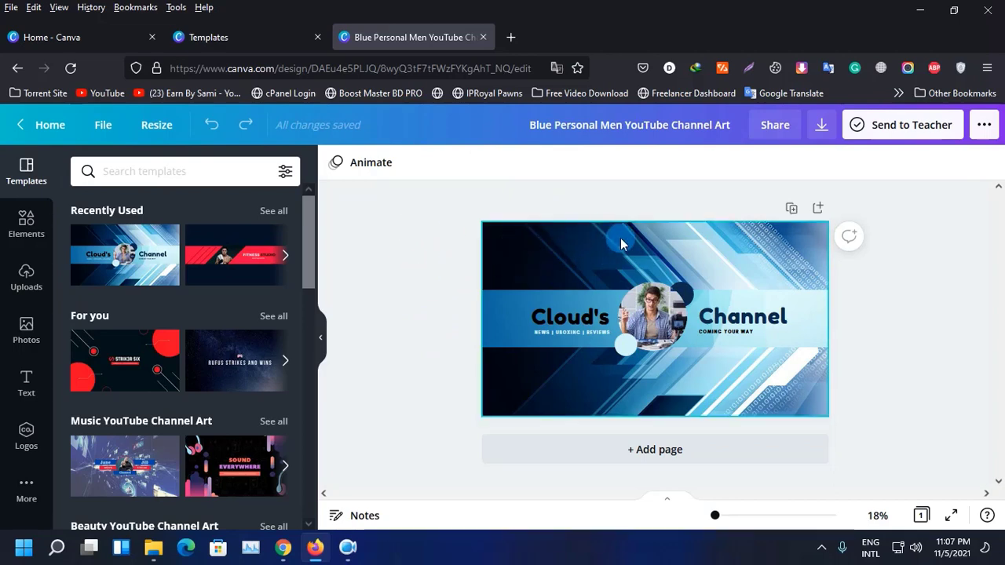
{"action": "left_click", "coordinate": [560, 264]}
{"action": "left_click", "coordinate": [411, 267]}
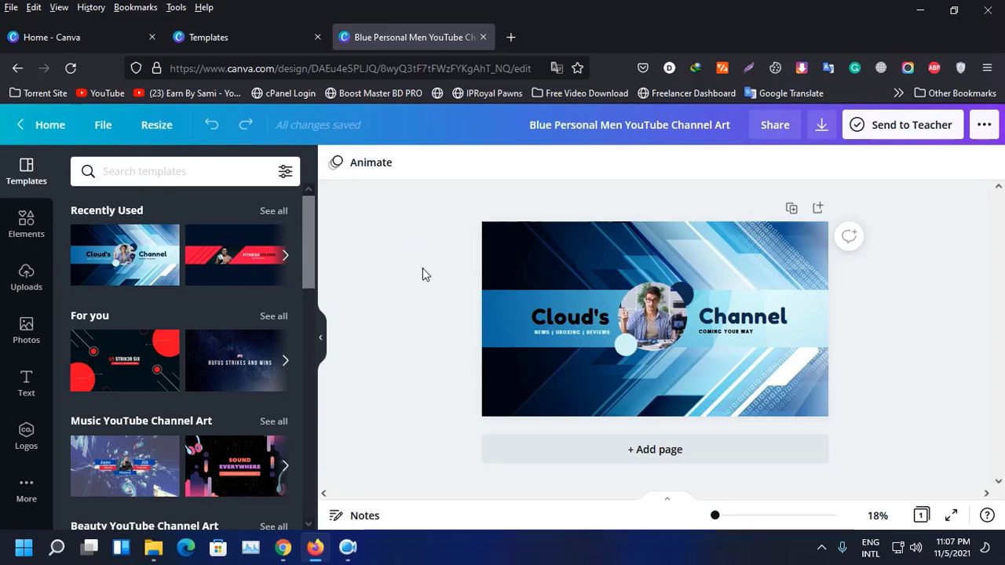
{"action": "left_click", "coordinate": [537, 267]}
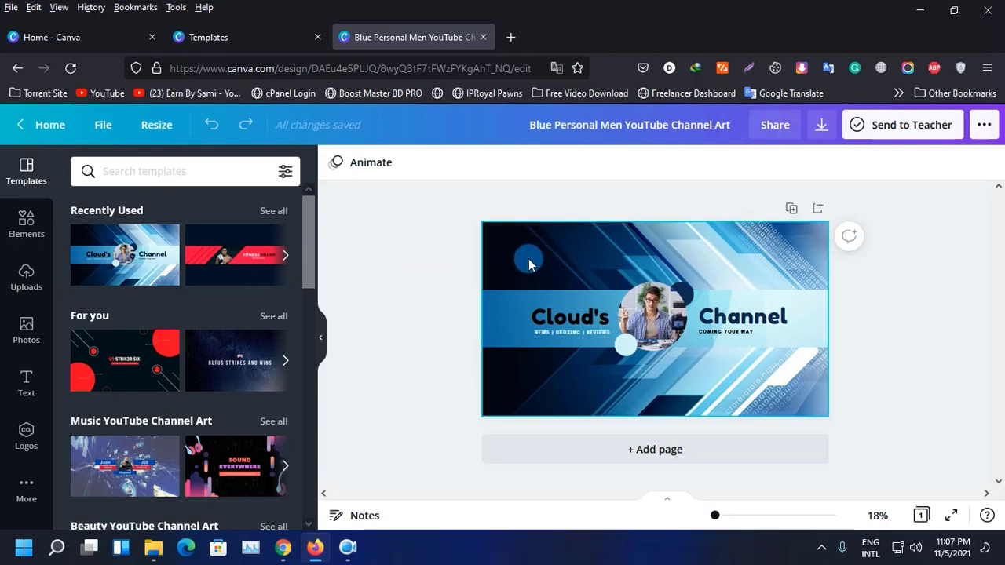
{"action": "left_click", "coordinate": [430, 262]}
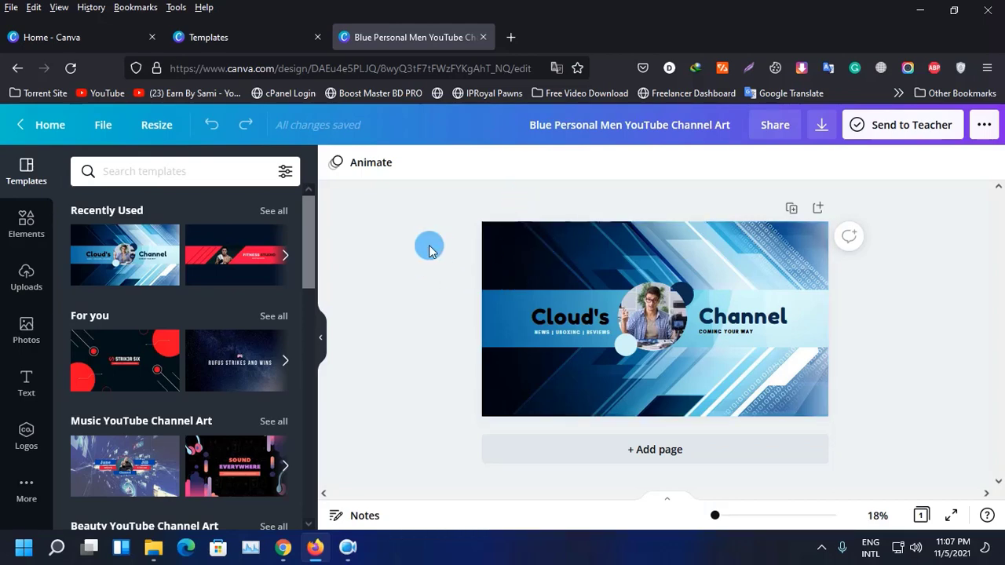
Delete the blue geometric background image from the banner
{"action": "left_click", "coordinate": [506, 248]}
{"action": "left_click", "coordinate": [542, 253]}
{"action": "left_click", "coordinate": [449, 260]}
{"action": "left_click", "coordinate": [516, 253]}
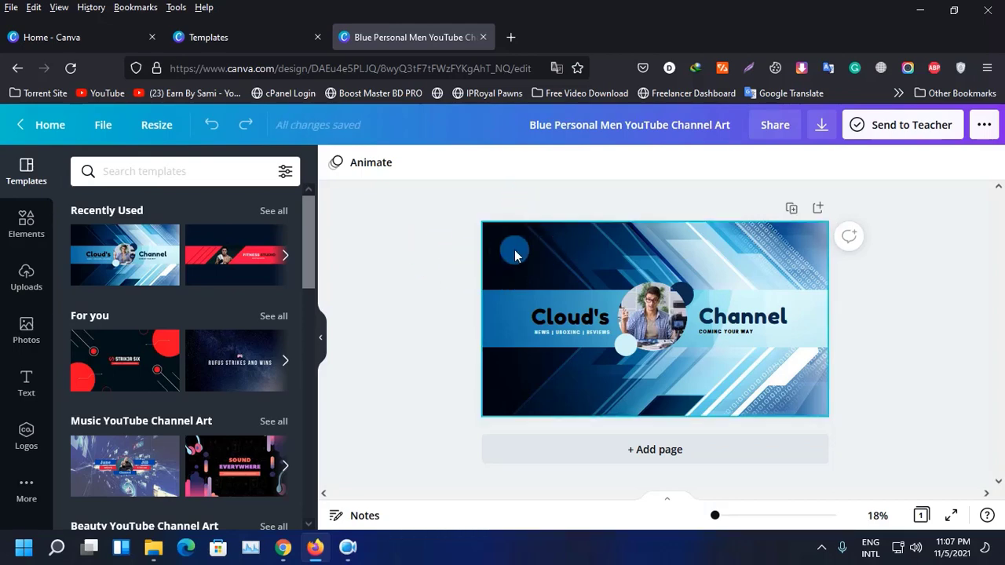
{"action": "left_click", "coordinate": [542, 248]}
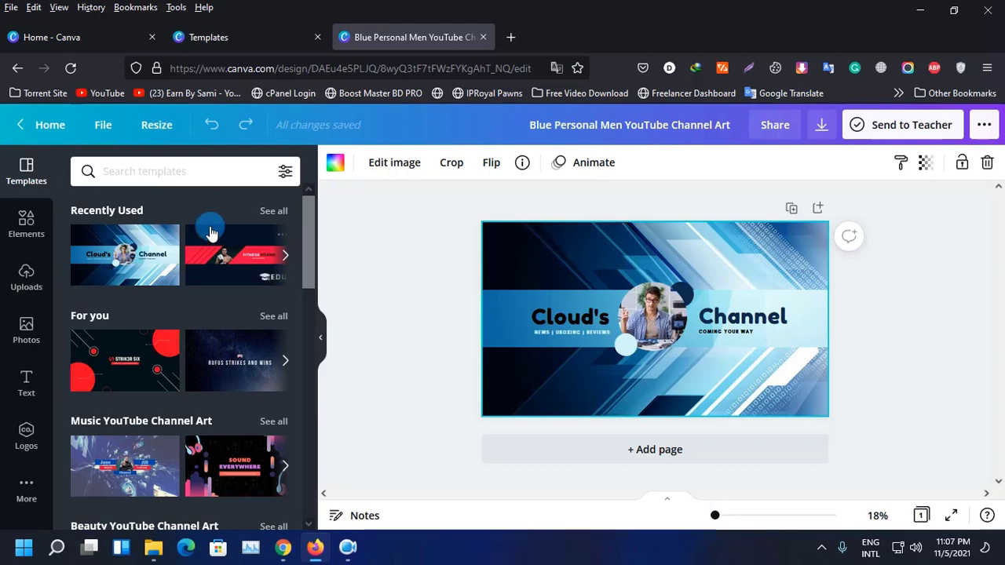
{"action": "key", "text": "Delete"}
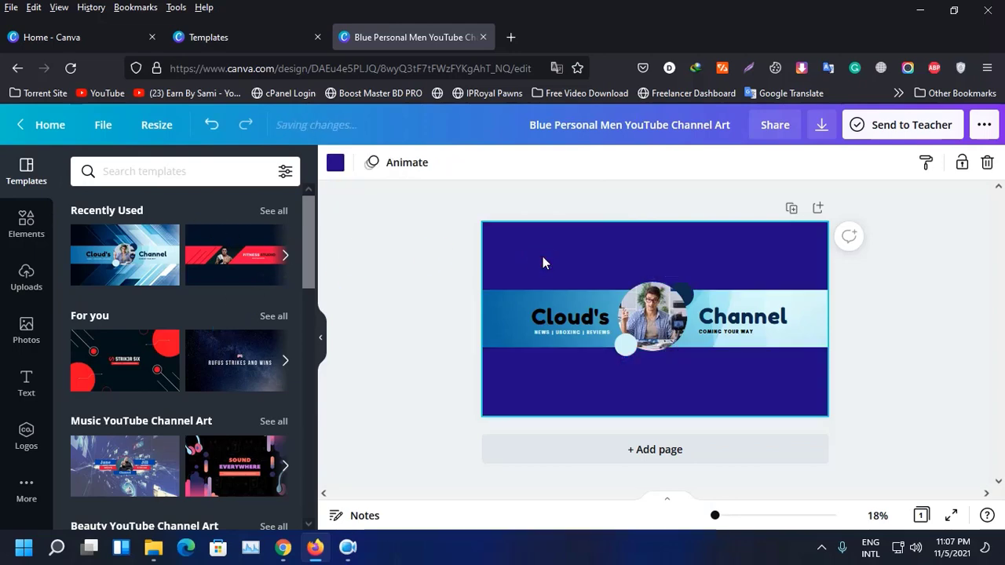
Clear the solid dark blue page background and filter the stock photos by the Background category
{"action": "key", "text": "Delete"}
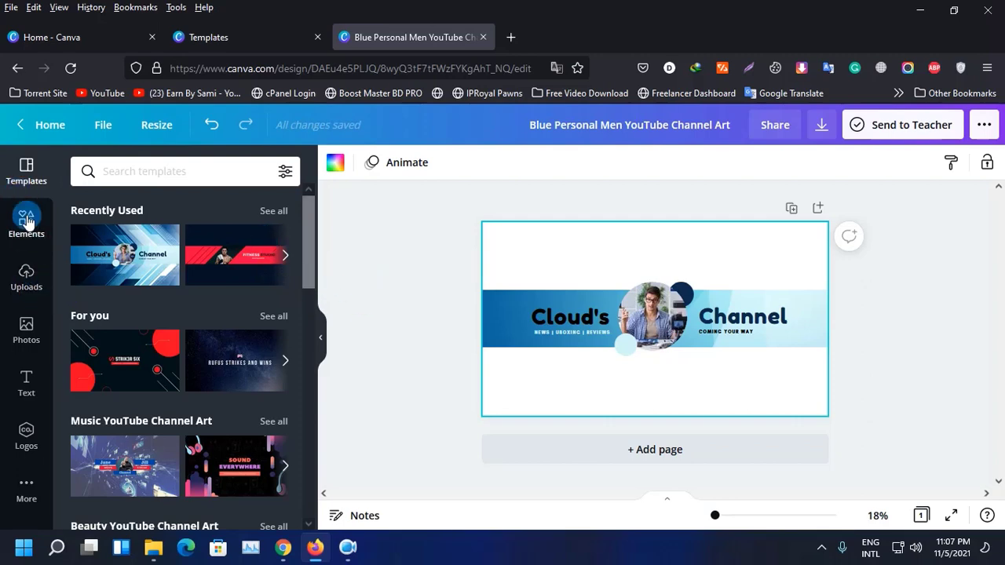
{"action": "left_click", "coordinate": [35, 342]}
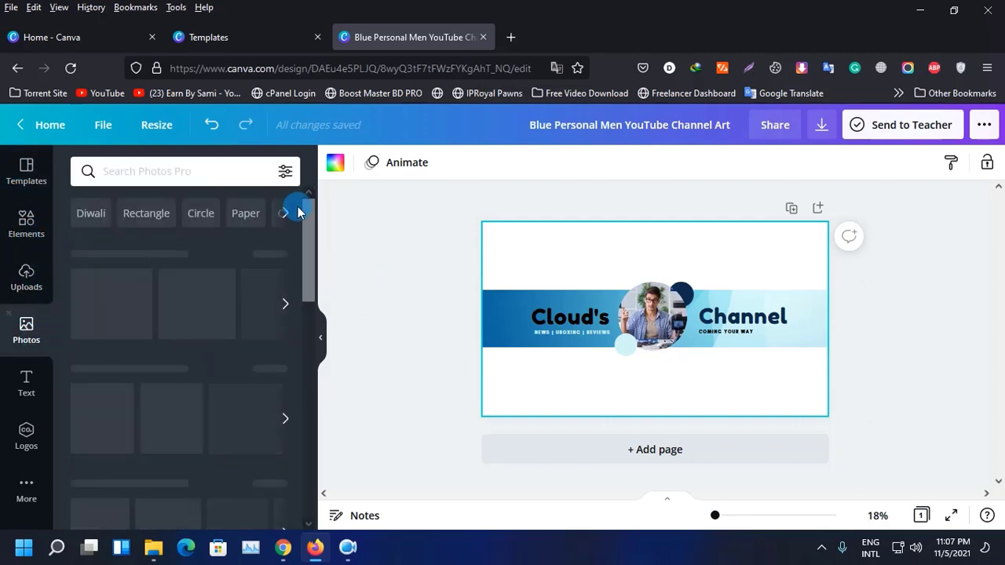
{"action": "scroll", "coordinate": [250, 308], "scroll_direction": "down", "scroll_amount": 5}
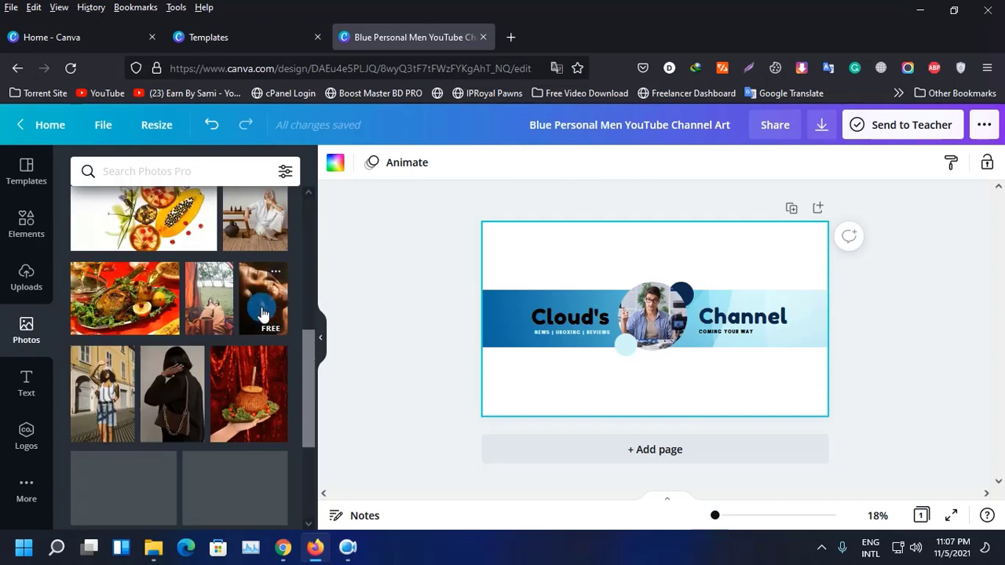
{"action": "scroll", "coordinate": [257, 305], "scroll_direction": "up", "scroll_amount": 5}
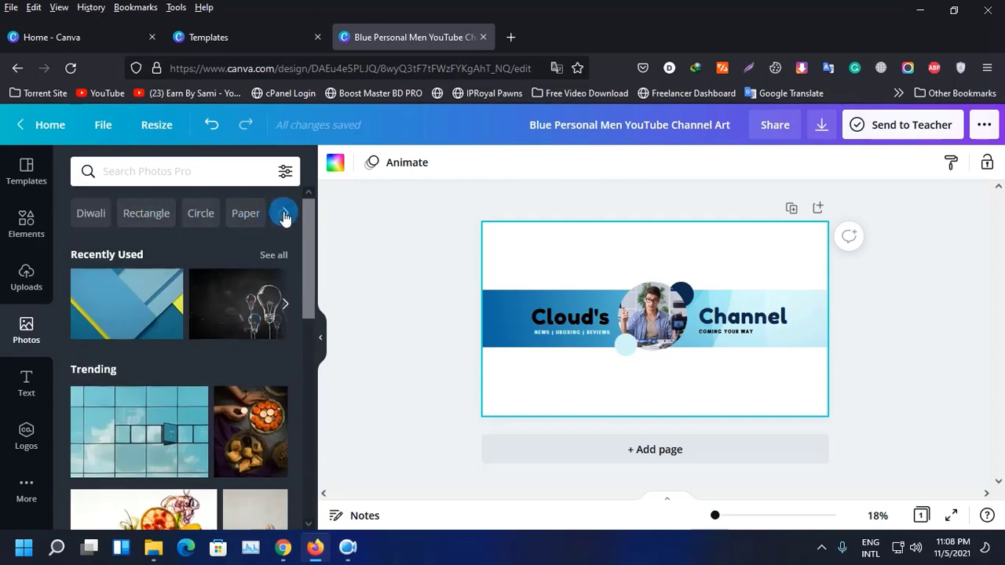
{"action": "left_click", "coordinate": [285, 213]}
{"action": "left_click", "coordinate": [219, 213]}
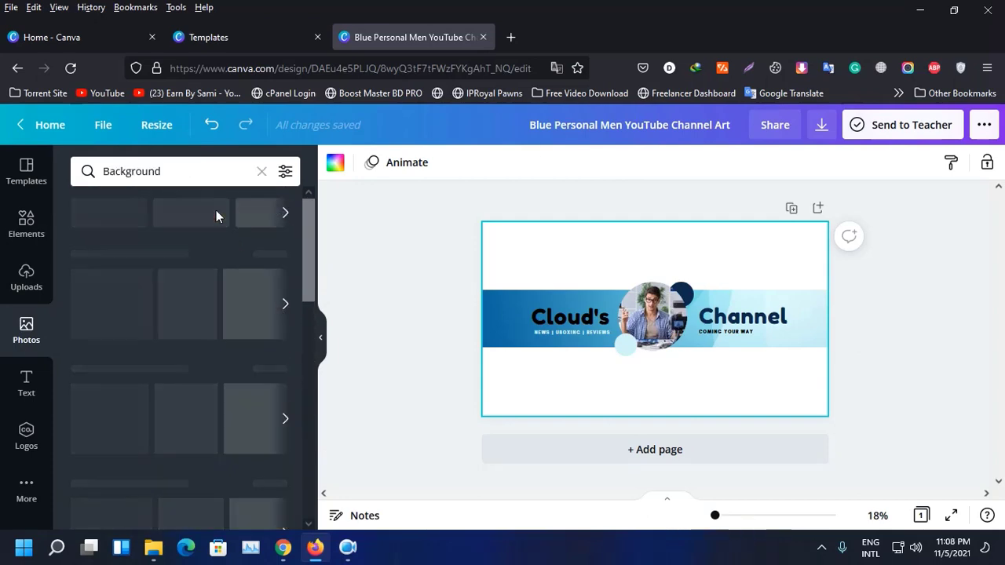
Add the dark teal vignette photo from the Background results and set it as the banner's background image
{"action": "scroll", "coordinate": [262, 327], "scroll_direction": "down", "scroll_amount": 3}
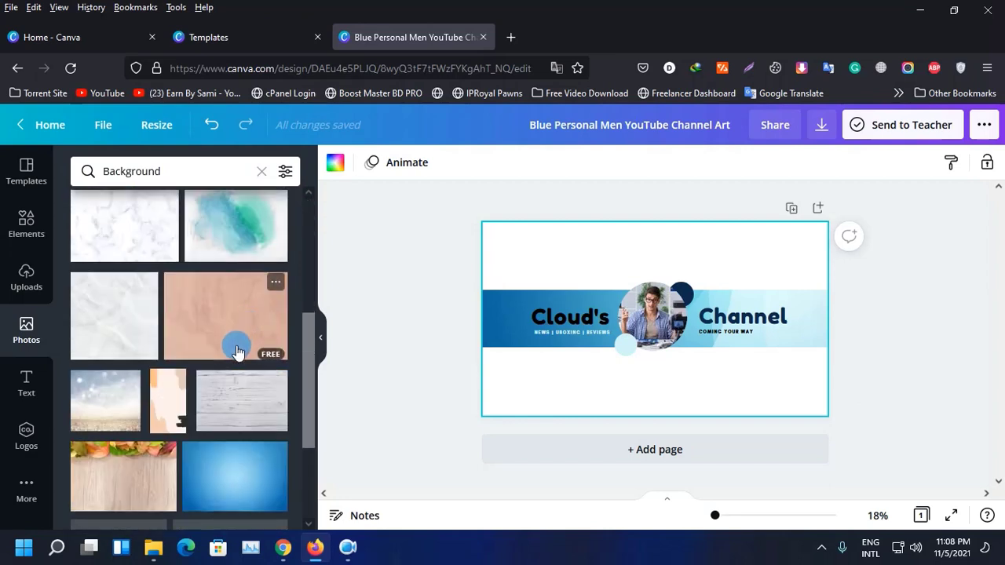
{"action": "scroll", "coordinate": [228, 350], "scroll_direction": "down", "scroll_amount": 10}
{"action": "scroll", "coordinate": [225, 354], "scroll_direction": "down", "scroll_amount": 10}
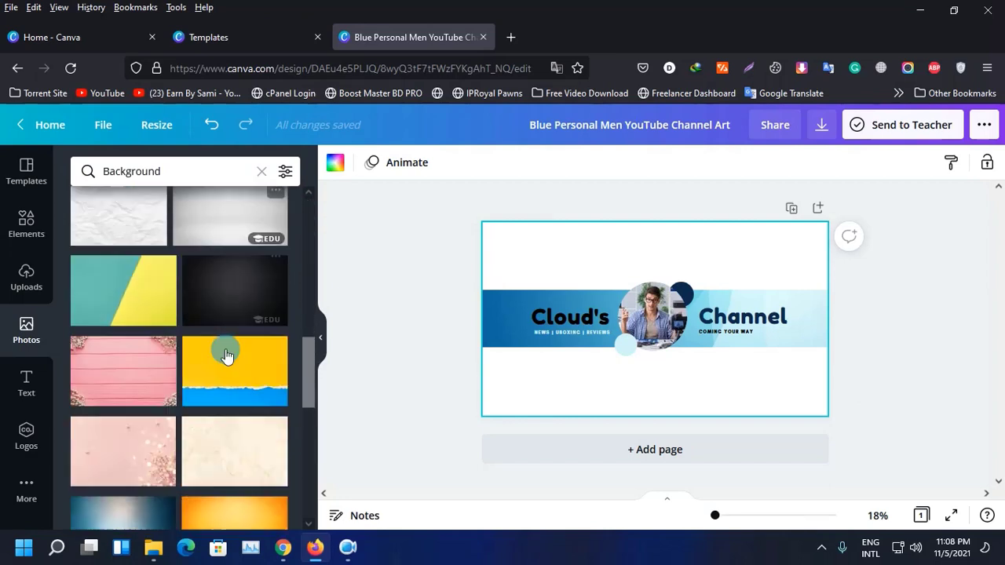
{"action": "scroll", "coordinate": [227, 354], "scroll_direction": "down", "scroll_amount": 5}
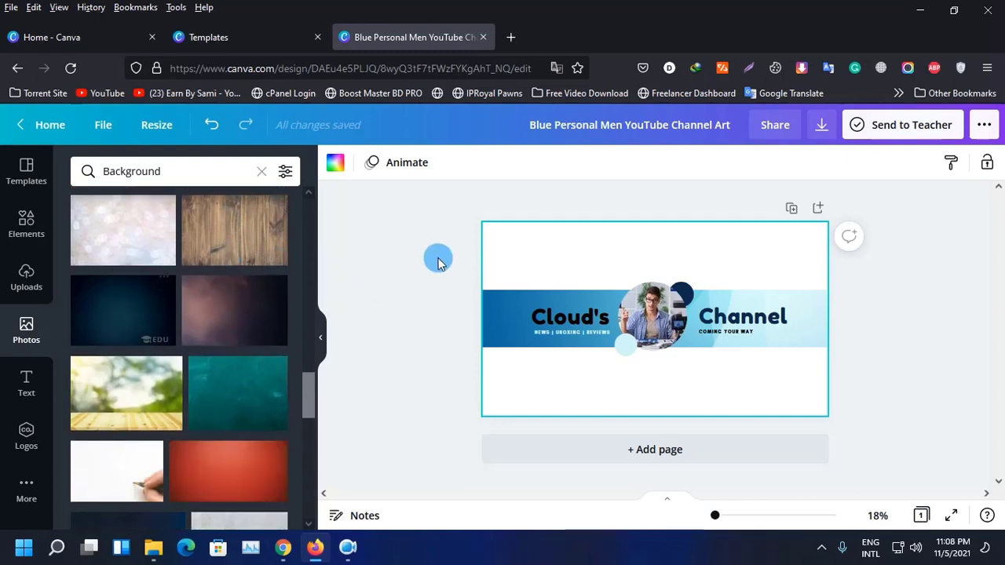
{"action": "scroll", "coordinate": [196, 329], "scroll_direction": "down", "scroll_amount": 3}
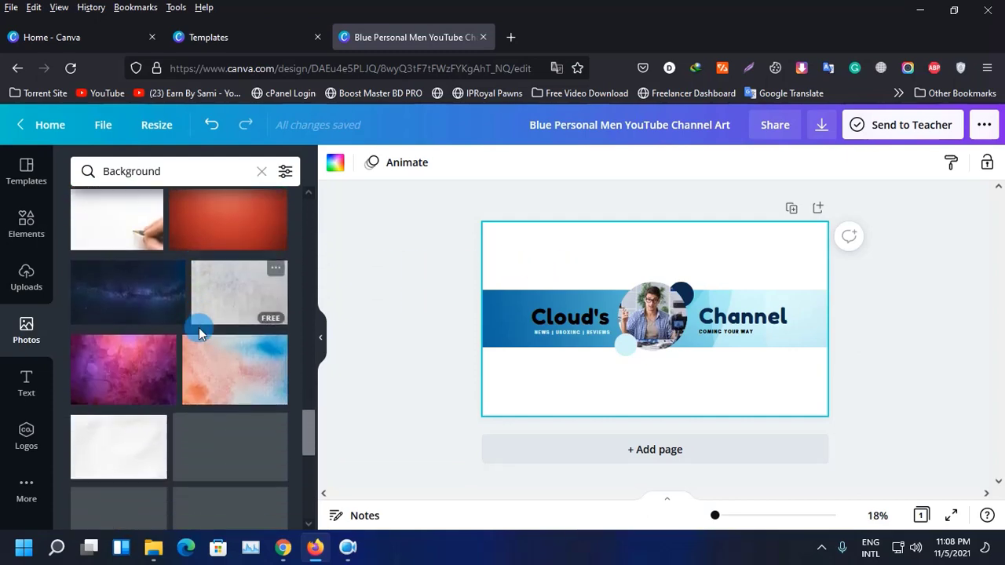
{"action": "scroll", "coordinate": [197, 330], "scroll_direction": "up", "scroll_amount": 3}
{"action": "scroll", "coordinate": [199, 338], "scroll_direction": "down", "scroll_amount": 2}
{"action": "scroll", "coordinate": [197, 336], "scroll_direction": "up", "scroll_amount": 2}
{"action": "scroll", "coordinate": [197, 336], "scroll_direction": "down", "scroll_amount": 2}
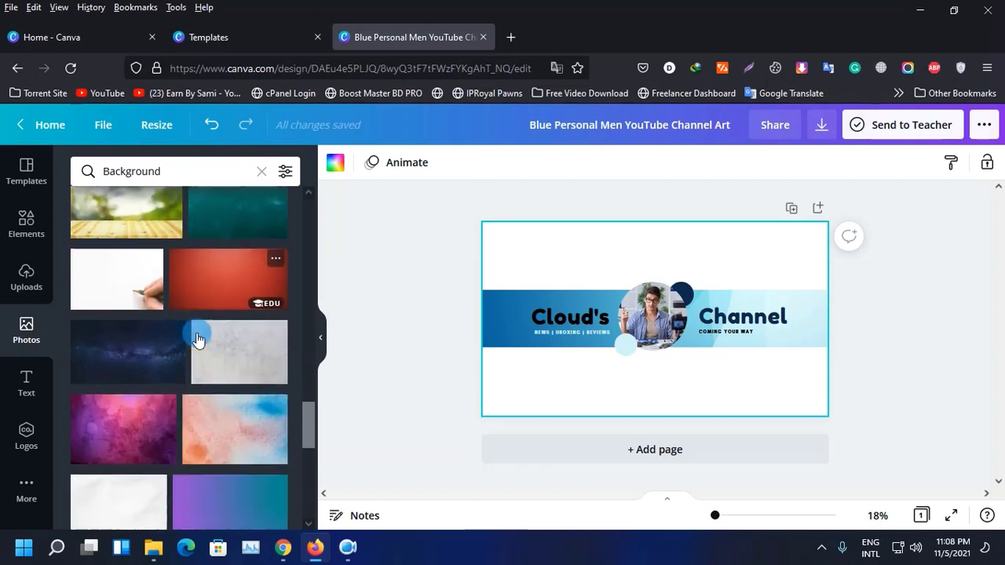
{"action": "scroll", "coordinate": [130, 248], "scroll_direction": "up", "scroll_amount": 1}
{"action": "left_click", "coordinate": [129, 243]}
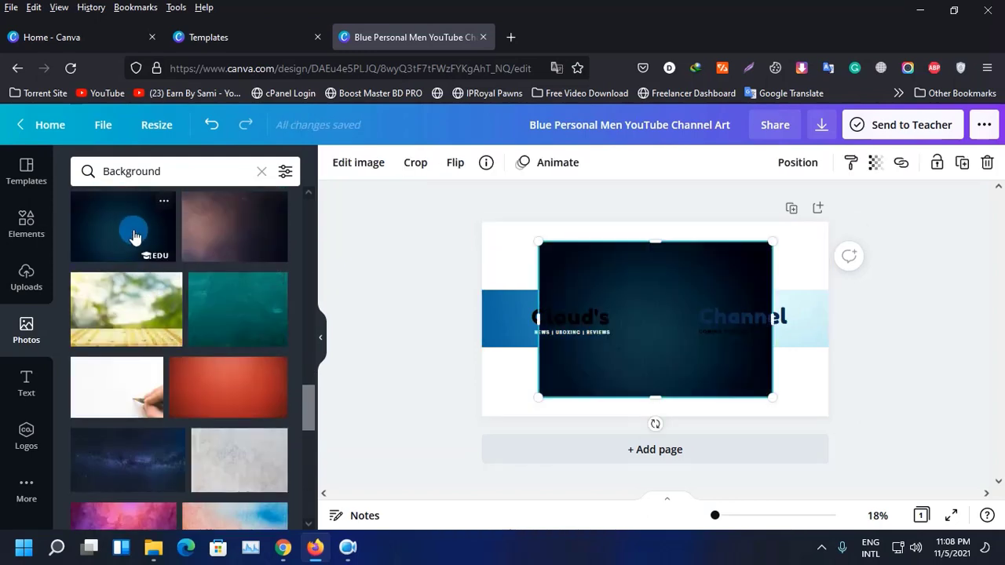
{"action": "left_click_drag", "start_coordinate": [653, 369], "coordinate": [682, 386]}
{"action": "right_click", "coordinate": [682, 386]}
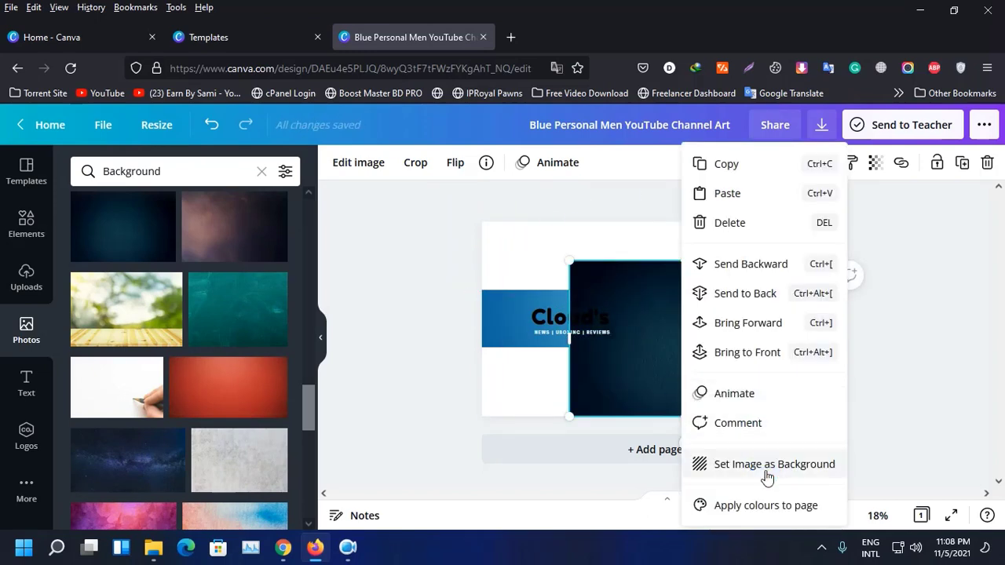
{"action": "left_click", "coordinate": [767, 473]}
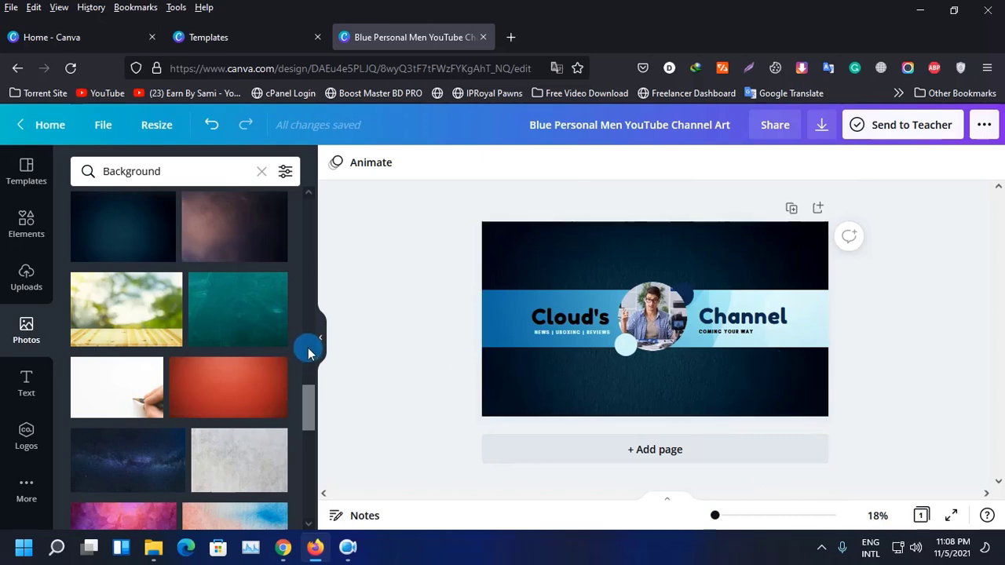
Try replacing the banner background with the navy blue photo with golden bokeh lights
{"action": "scroll", "coordinate": [202, 346], "scroll_direction": "down", "scroll_amount": 10}
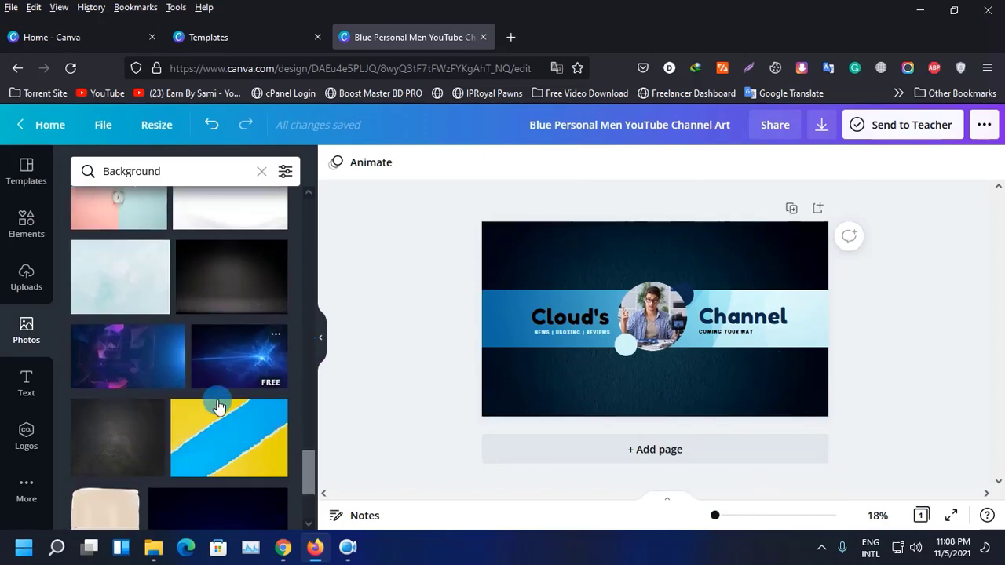
{"action": "scroll", "coordinate": [220, 407], "scroll_direction": "down", "scroll_amount": 6}
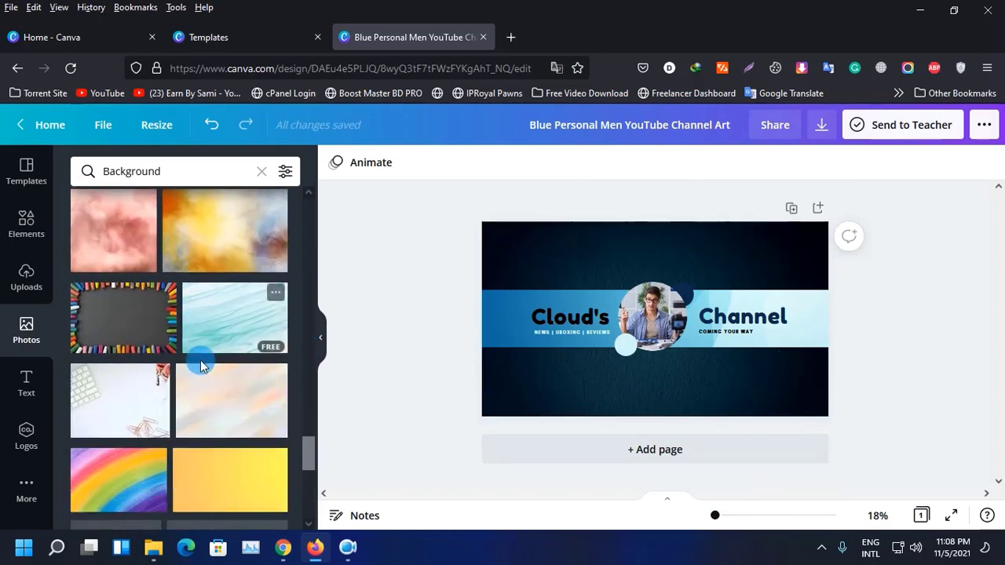
{"action": "scroll", "coordinate": [201, 366], "scroll_direction": "down", "scroll_amount": 5}
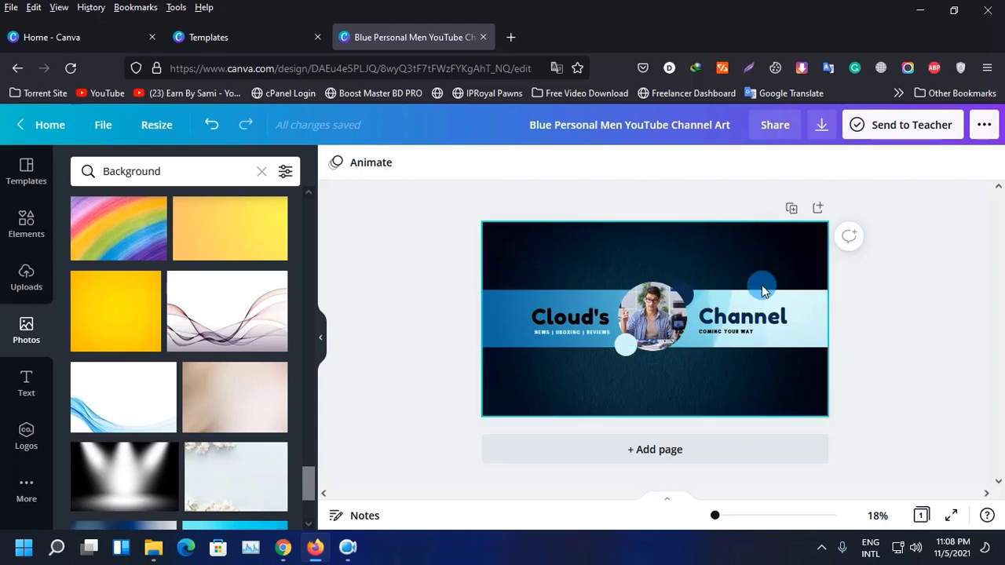
{"action": "scroll", "coordinate": [233, 368], "scroll_direction": "down", "scroll_amount": 2}
{"action": "scroll", "coordinate": [234, 368], "scroll_direction": "down", "scroll_amount": 1}
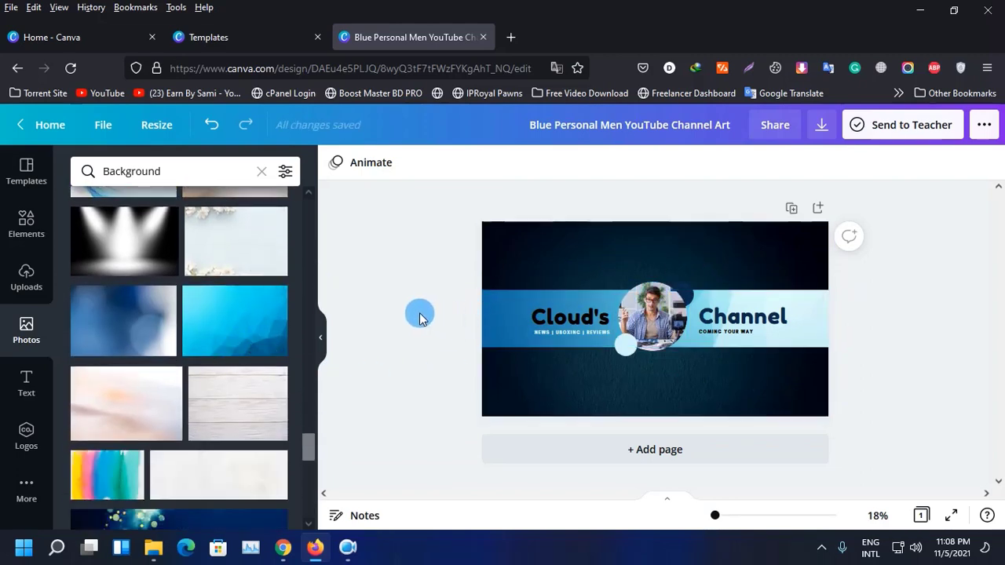
{"action": "scroll", "coordinate": [175, 325], "scroll_direction": "down", "scroll_amount": 4}
{"action": "scroll", "coordinate": [202, 336], "scroll_direction": "up", "scroll_amount": 3}
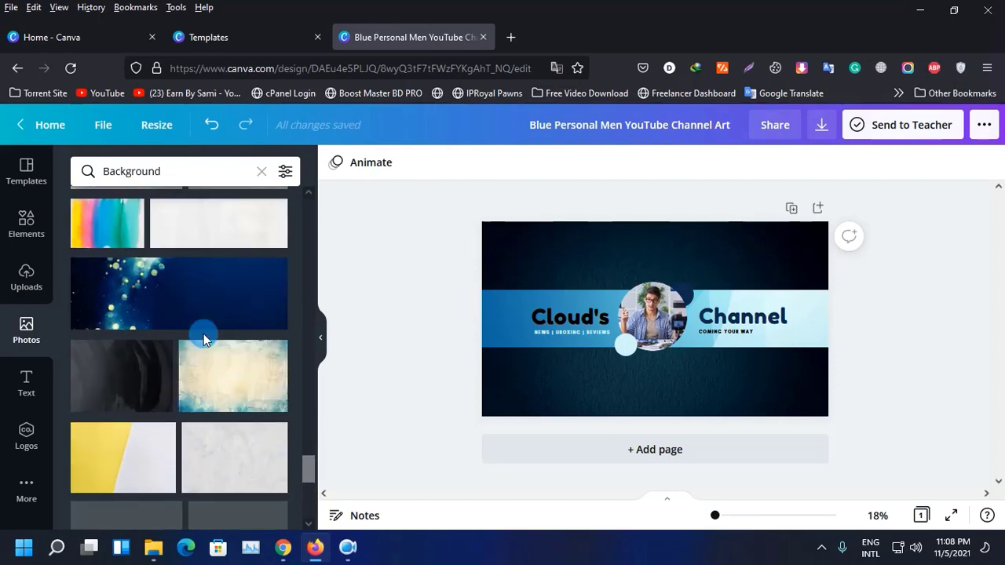
{"action": "left_click", "coordinate": [615, 380]}
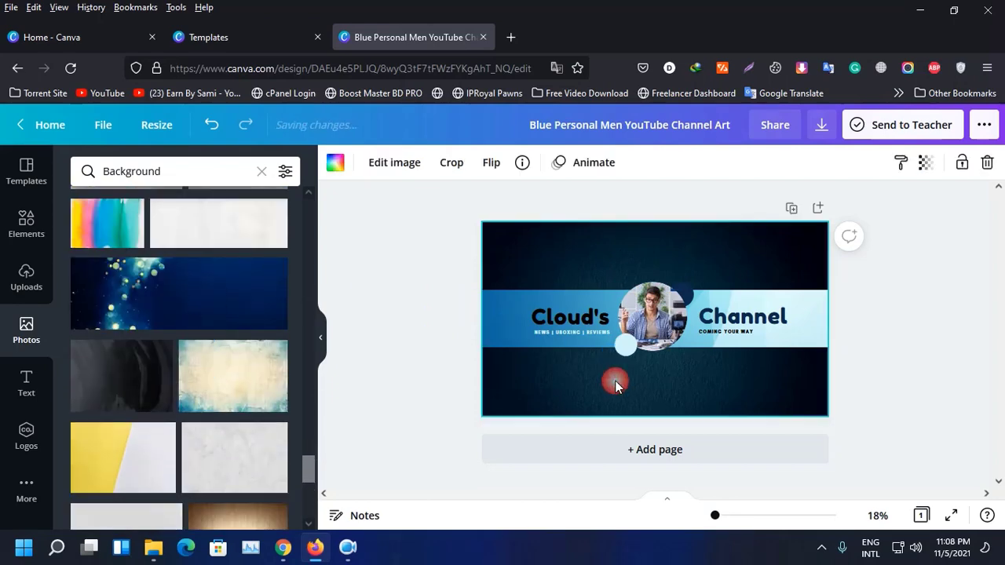
{"action": "key", "text": "Delete"}
{"action": "left_click", "coordinate": [194, 305]}
{"action": "left_click", "coordinate": [179, 309]}
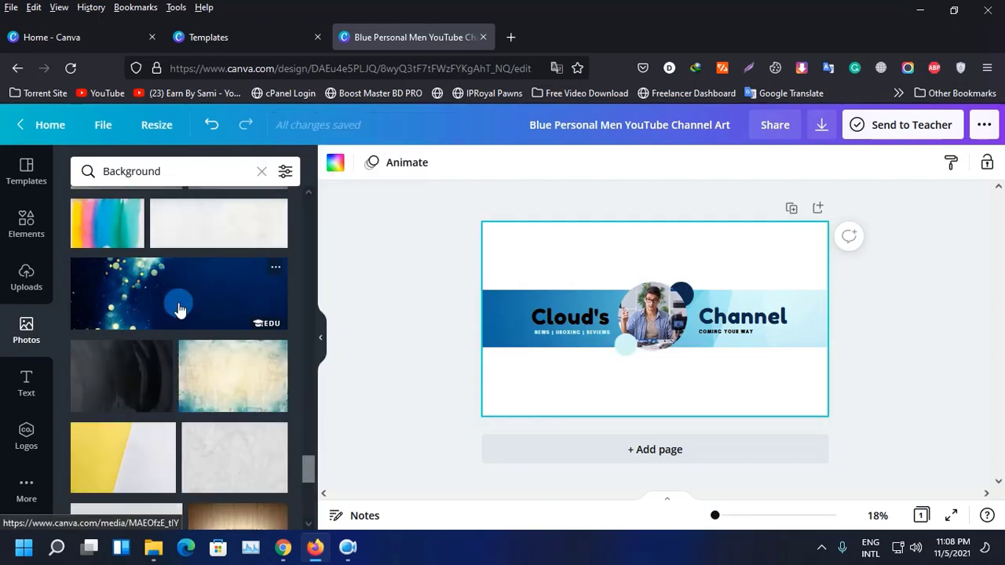
{"action": "left_click", "coordinate": [640, 418]}
{"action": "right_click", "coordinate": [693, 362]}
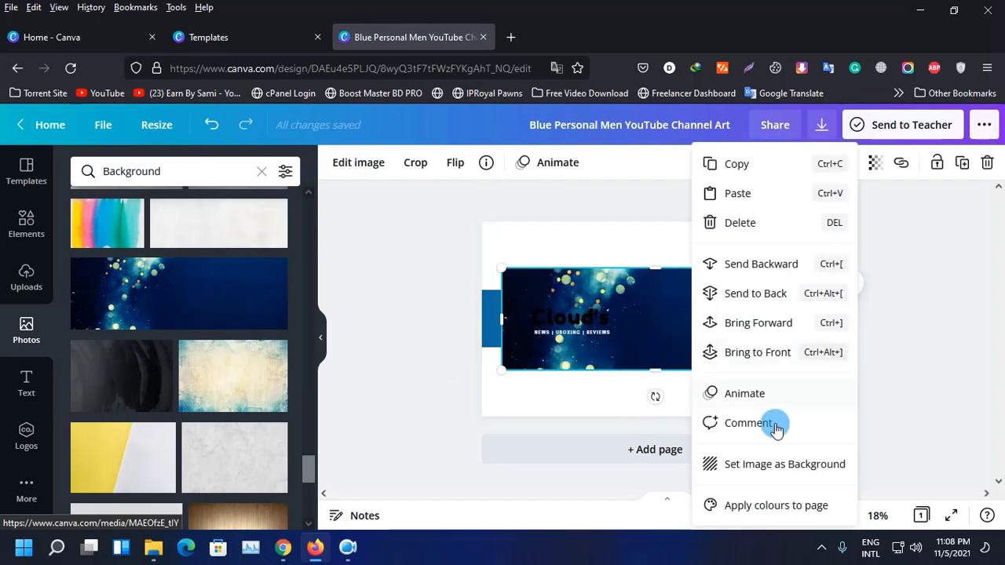
{"action": "left_click", "coordinate": [766, 464]}
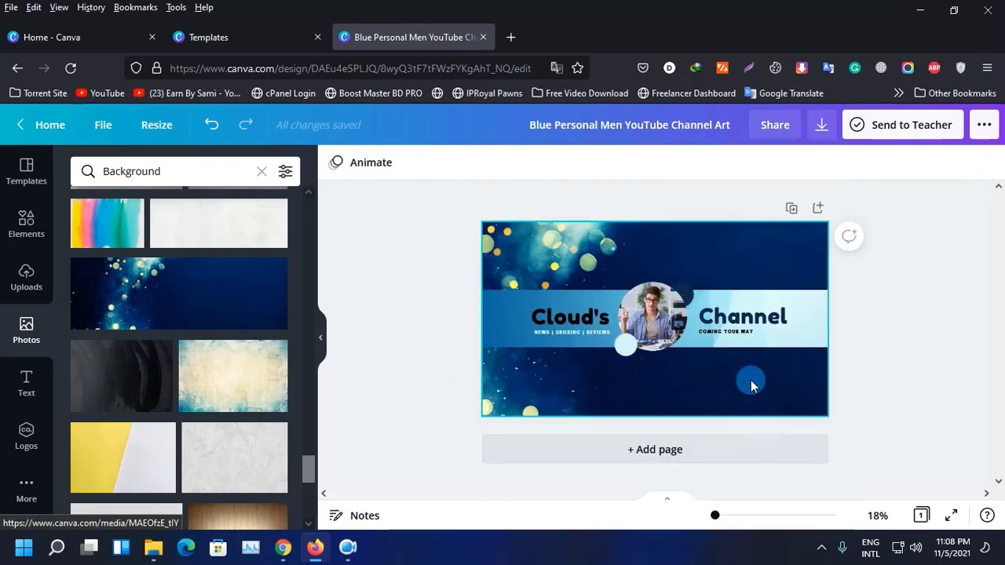
Browse more background photos and undo the switch to the navy bokeh background
{"action": "scroll", "coordinate": [200, 398], "scroll_direction": "down", "scroll_amount": 2}
{"action": "scroll", "coordinate": [200, 398], "scroll_direction": "down", "scroll_amount": 3}
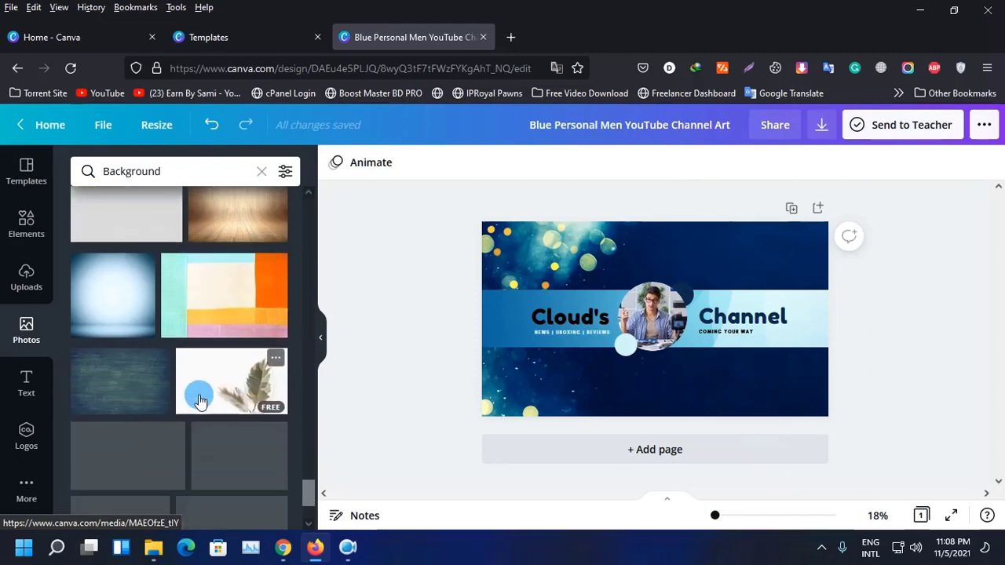
{"action": "scroll", "coordinate": [198, 395], "scroll_direction": "down", "scroll_amount": 3}
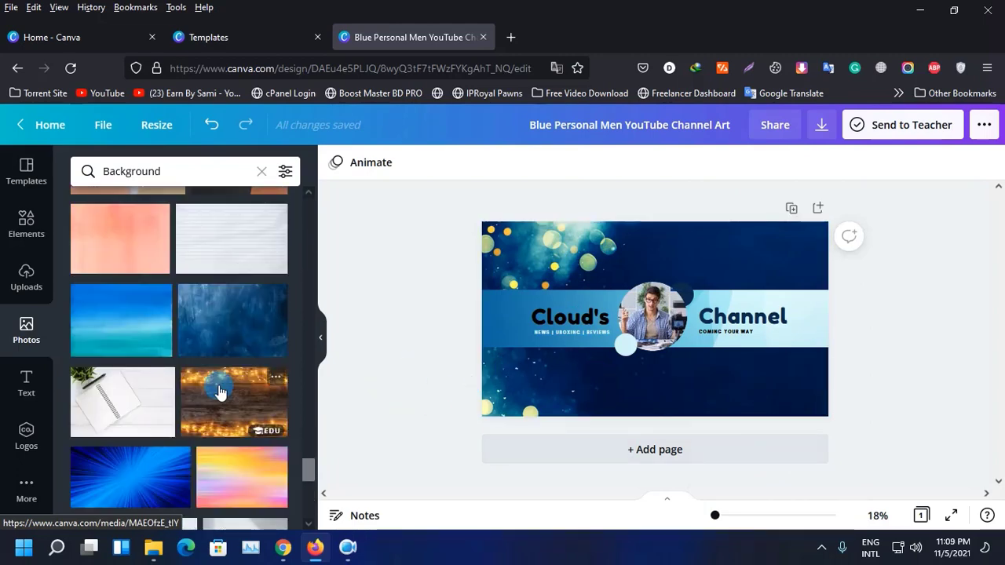
{"action": "scroll", "coordinate": [218, 387], "scroll_direction": "down", "scroll_amount": 2}
{"action": "left_click", "coordinate": [722, 393]}
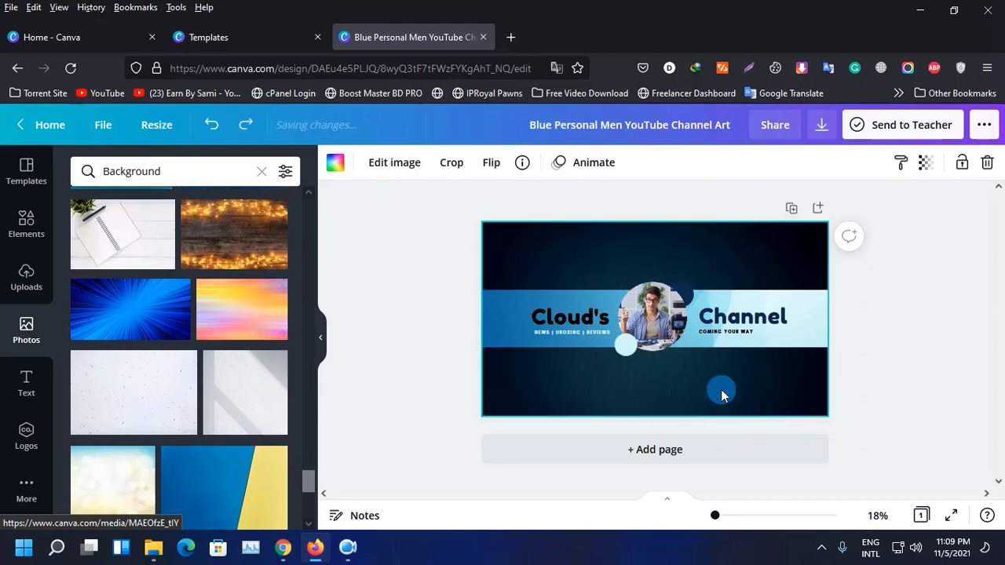
{"action": "left_click", "coordinate": [440, 372]}
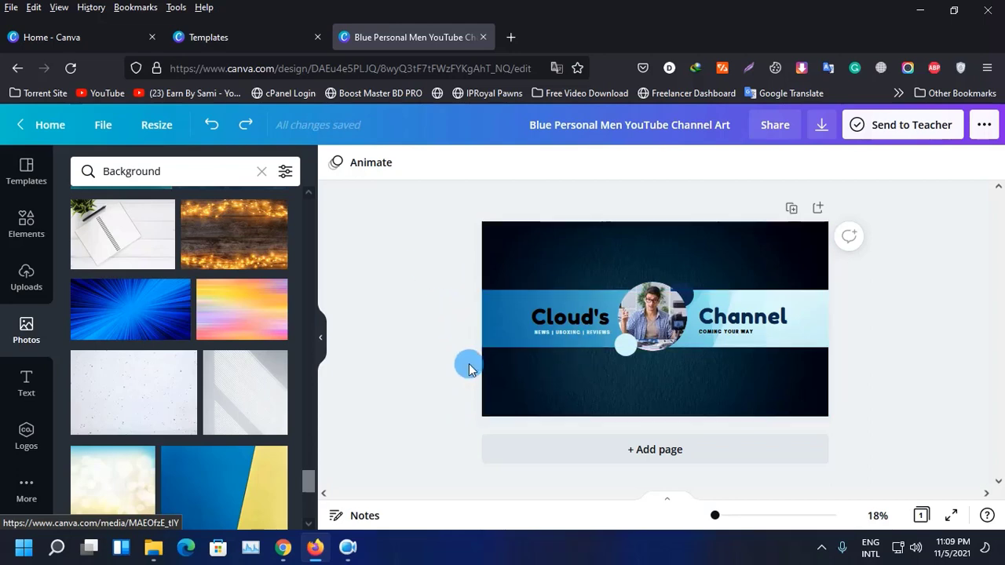
Replace the banner title word Cloud's with Budget and the word Channel with YouTuber
{"action": "double_click", "coordinate": [585, 319]}
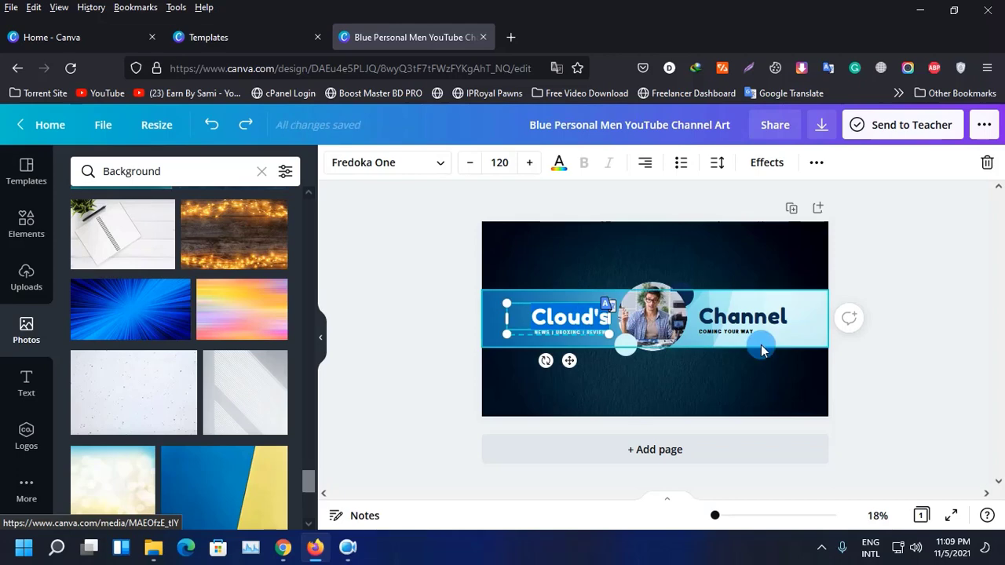
{"action": "type", "text": "Budget"}
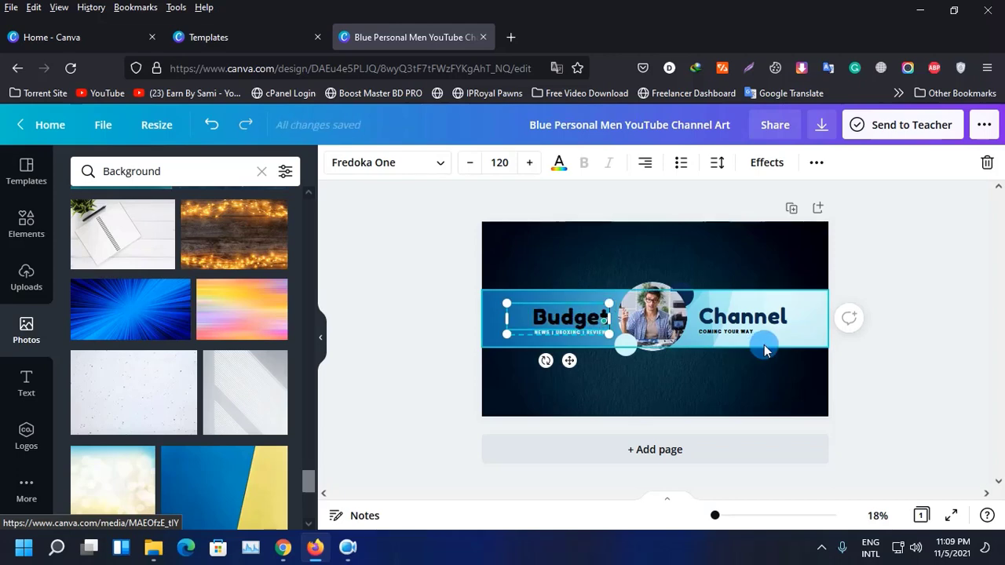
{"action": "left_click", "coordinate": [761, 328]}
{"action": "left_click", "coordinate": [761, 327]}
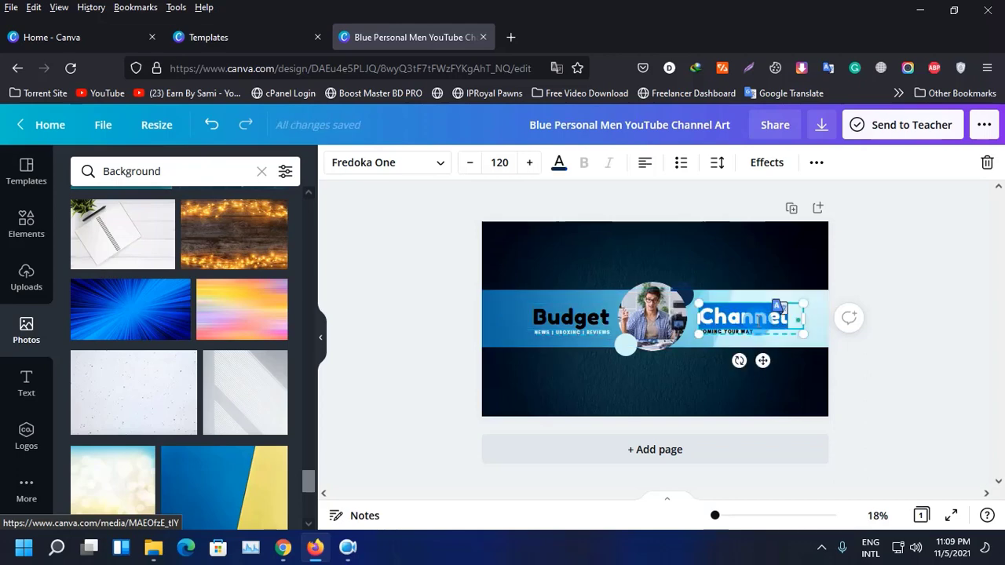
{"action": "type", "text": "YouTu"}
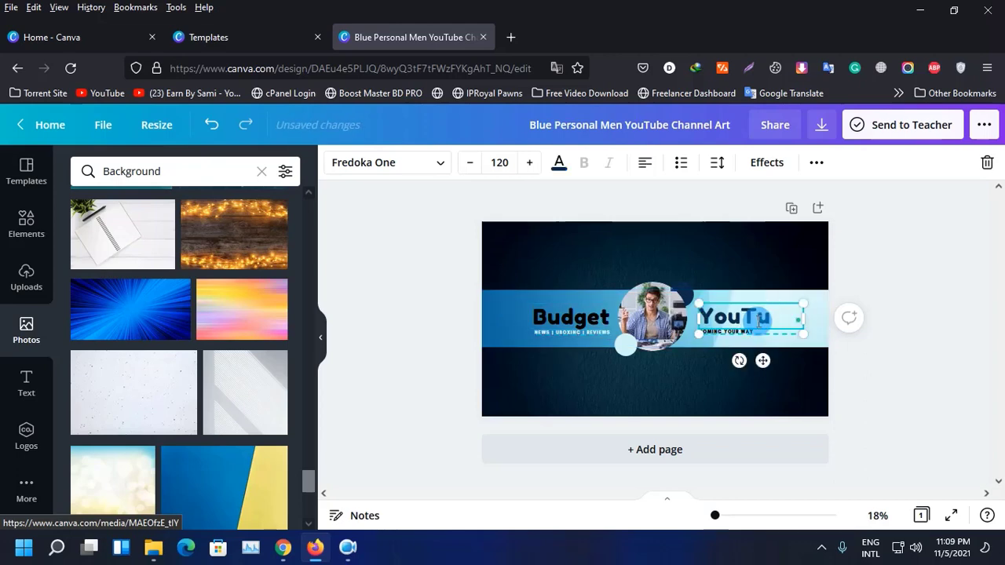
{"action": "type", "text": "ber"}
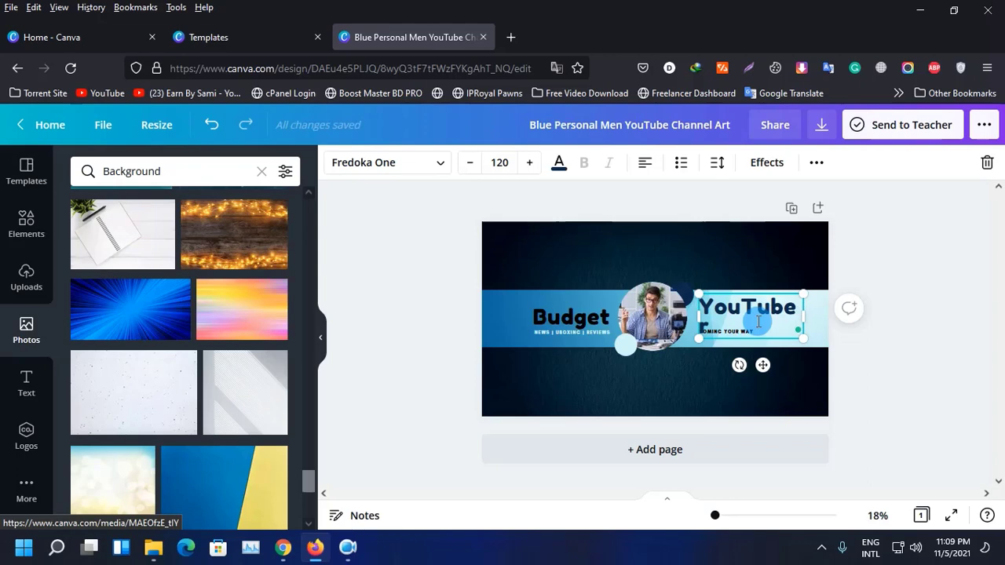
Reduce the font size of the YouTuber title text to 112 so it fits on one line
{"action": "left_click", "coordinate": [468, 163]}
{"action": "left_click", "coordinate": [468, 163]}
{"action": "left_click", "coordinate": [466, 165]}
{"action": "left_click", "coordinate": [466, 165]}
{"action": "left_click", "coordinate": [466, 165]}
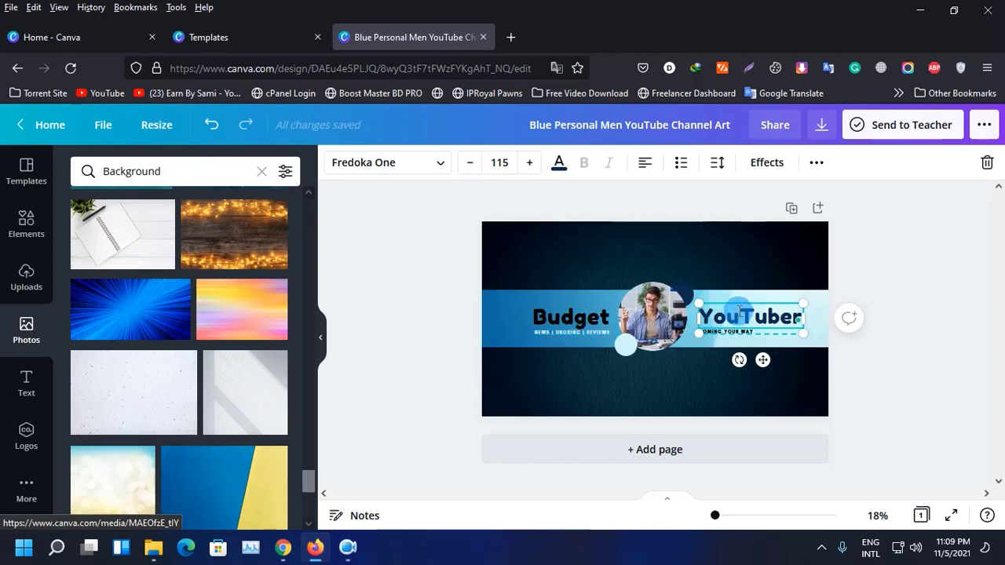
{"action": "left_click", "coordinate": [471, 165]}
{"action": "left_click", "coordinate": [471, 165]}
{"action": "left_click", "coordinate": [471, 165]}
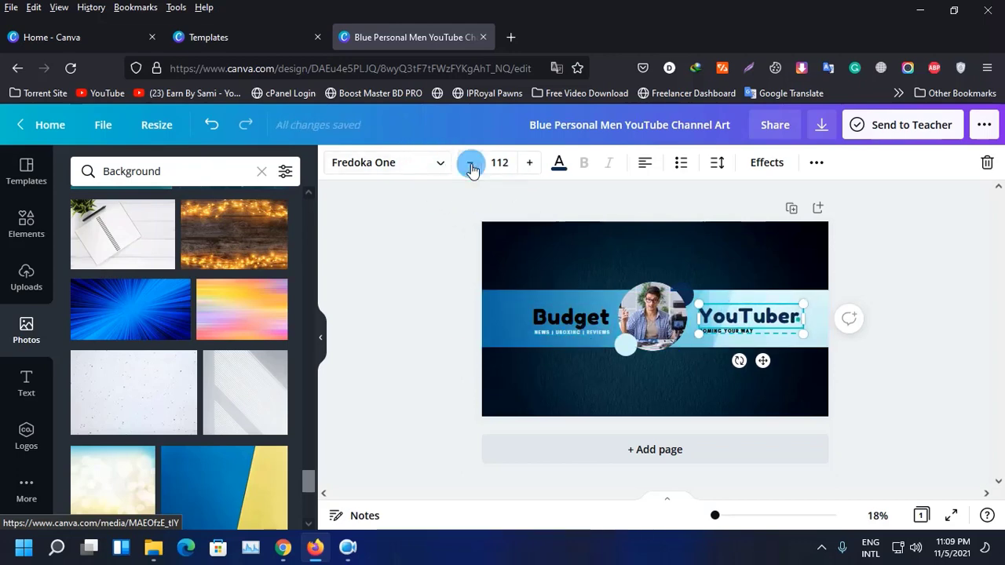
{"action": "left_click", "coordinate": [442, 325]}
Trim the COMING YOUR WAY tagline under the YouTuber title and clear the news and reviews tagline under Budget
{"action": "left_click", "coordinate": [727, 336]}
{"action": "left_click", "coordinate": [729, 337]}
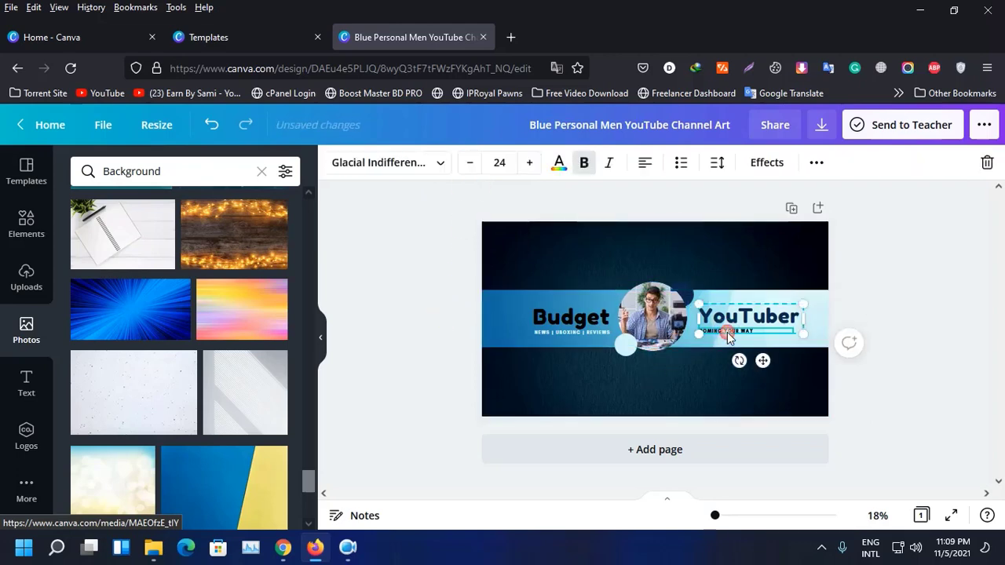
{"action": "left_click", "coordinate": [755, 330]}
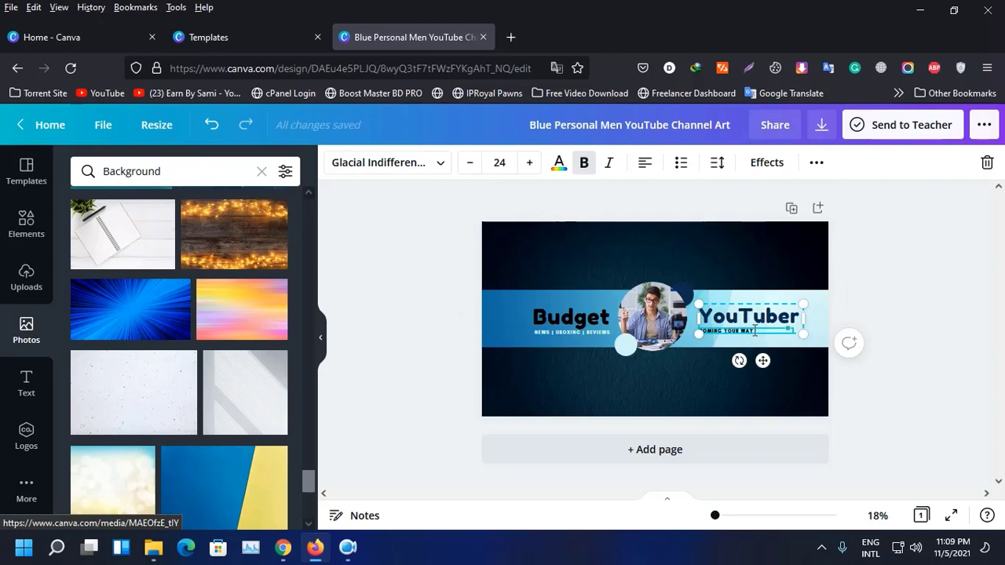
{"action": "left_click_drag", "start_coordinate": [680, 331], "coordinate": [679, 343]}
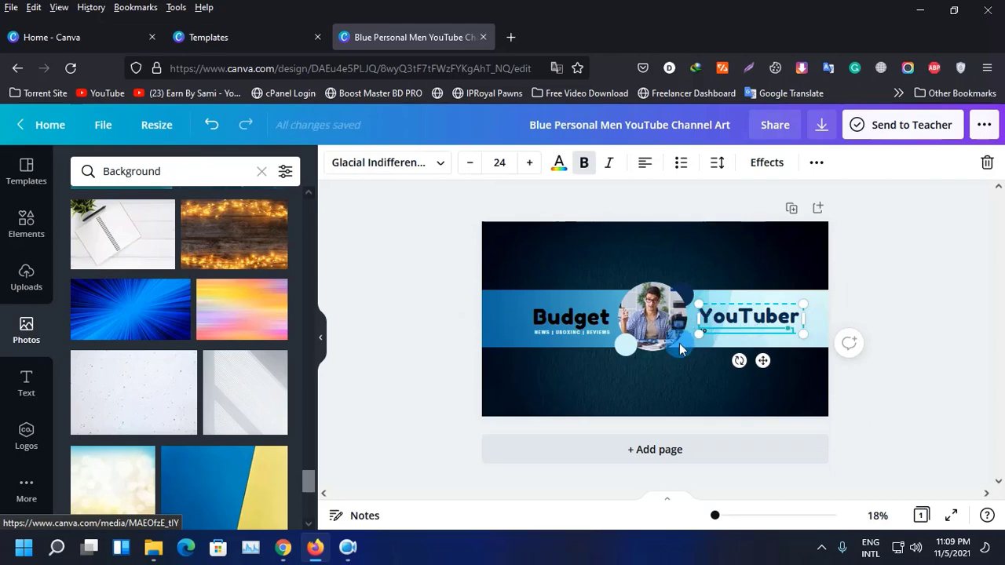
{"action": "left_click", "coordinate": [603, 334]}
{"action": "key", "text": "Delete"}
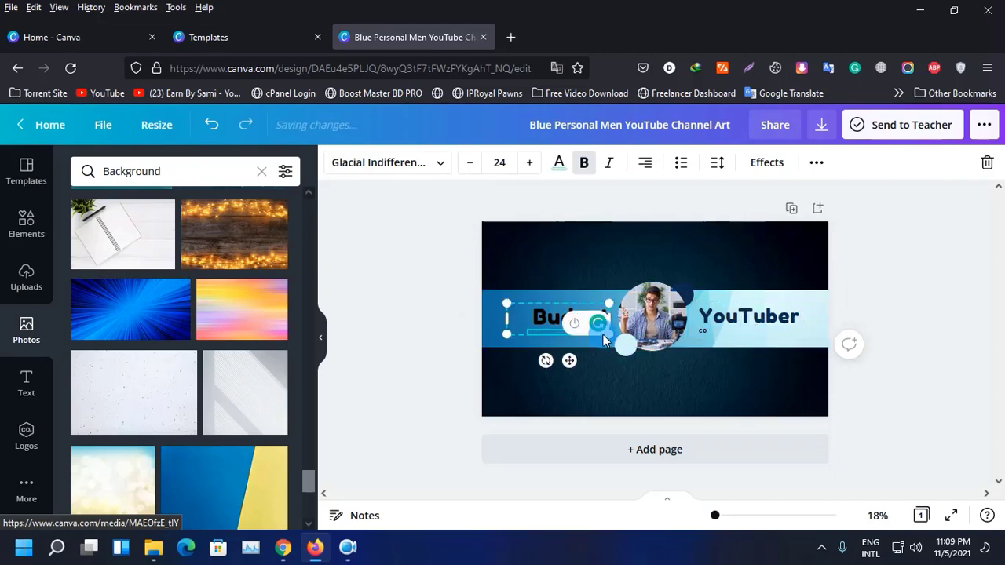
{"action": "left_click", "coordinate": [512, 408]}
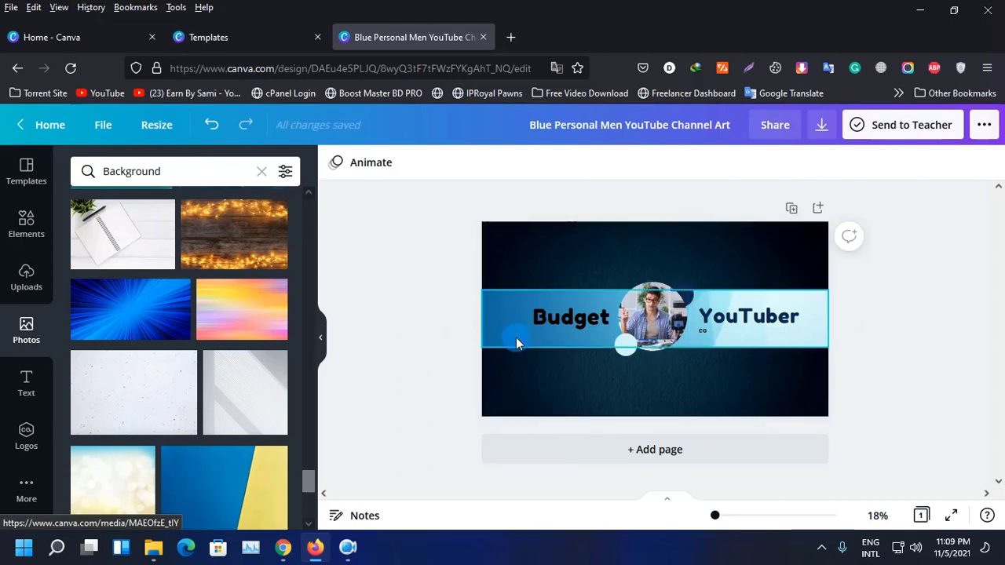
{"action": "left_click", "coordinate": [385, 354]}
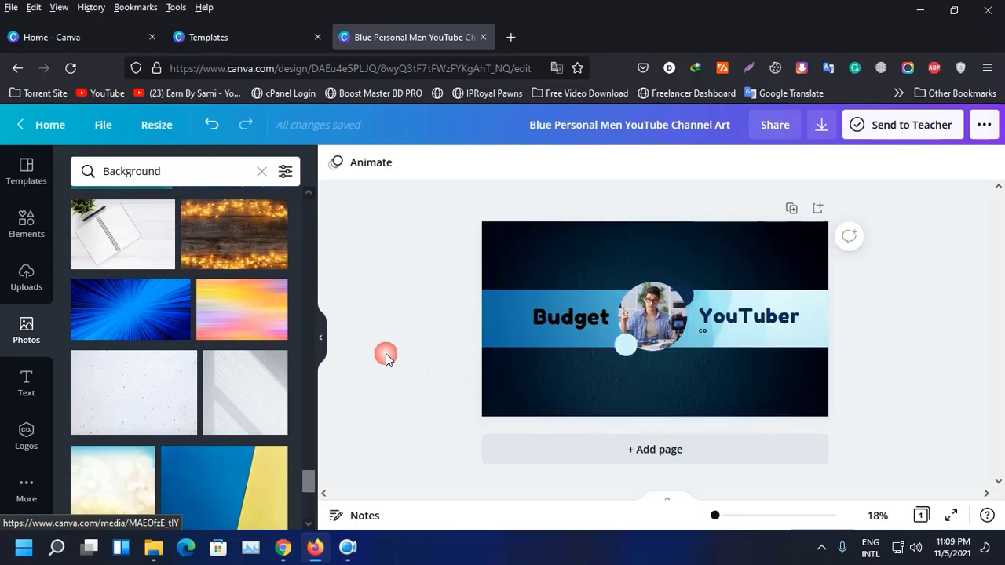
Replace the round centre photo in the banner with the uploaded cutout picture of the man in the maroon shirt
{"action": "left_click", "coordinate": [29, 276]}
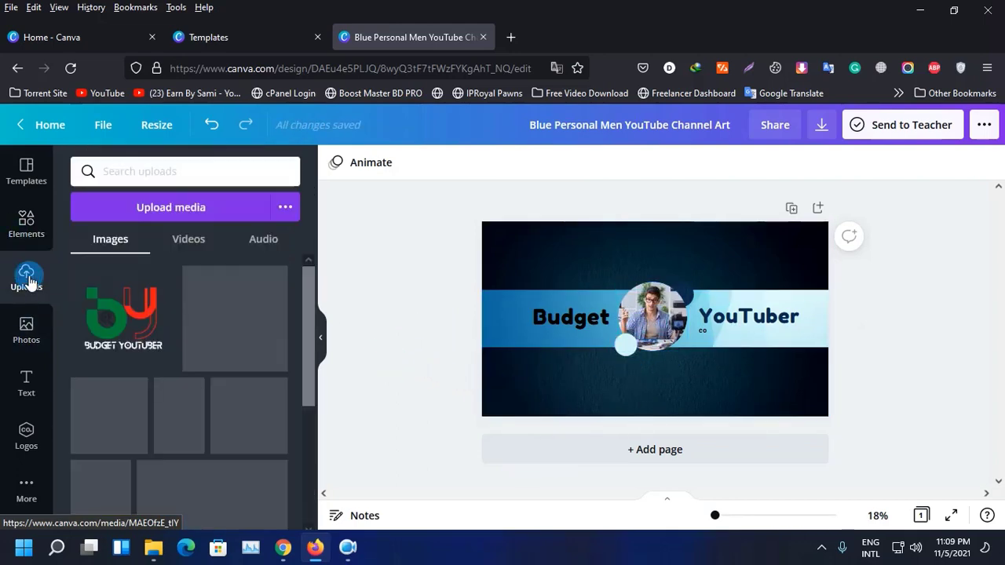
{"action": "scroll", "coordinate": [202, 364], "scroll_direction": "down", "scroll_amount": 1}
{"action": "scroll", "coordinate": [203, 363], "scroll_direction": "down", "scroll_amount": 2}
{"action": "scroll", "coordinate": [202, 357], "scroll_direction": "up", "scroll_amount": 2}
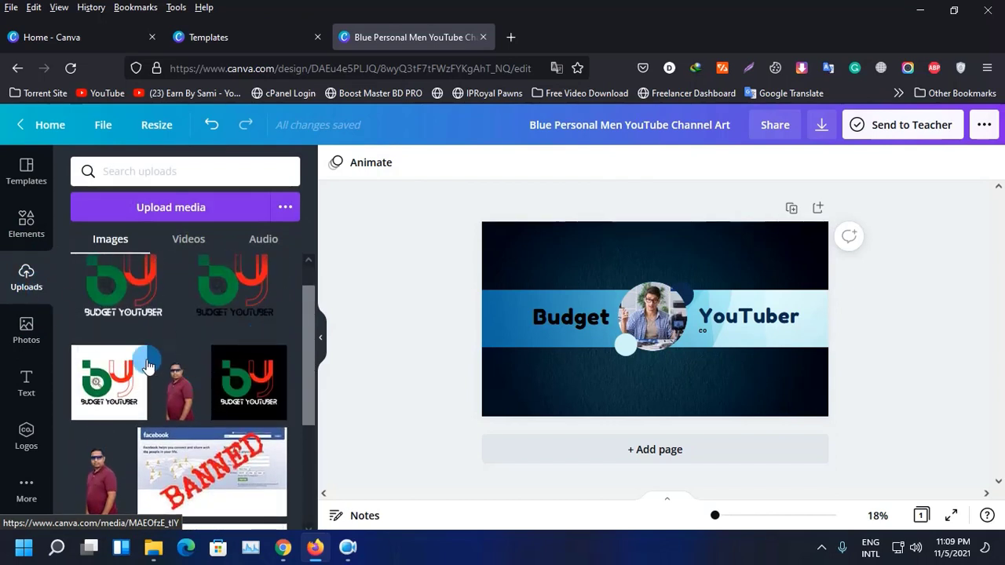
{"action": "left_click", "coordinate": [101, 479]}
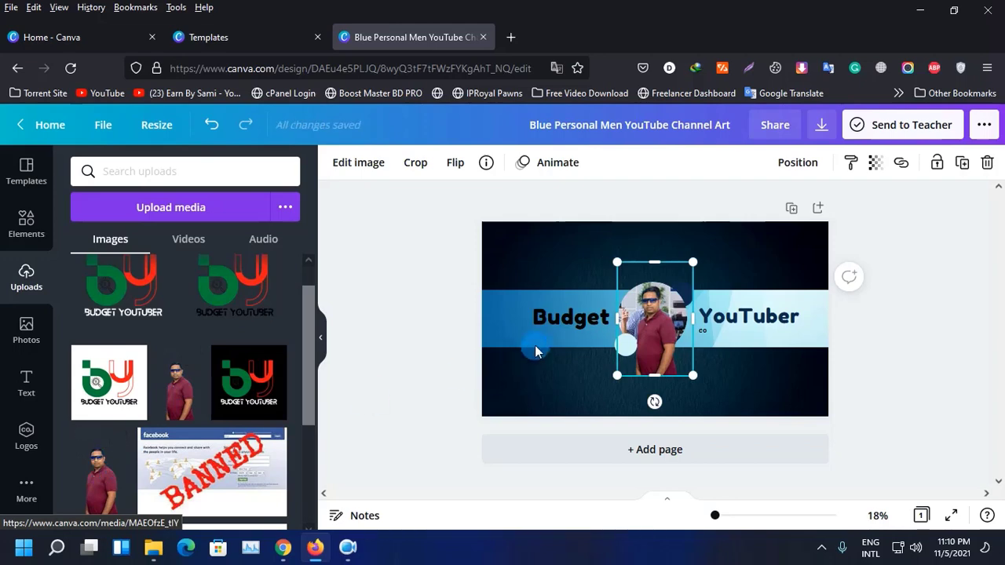
{"action": "left_click_drag", "start_coordinate": [657, 369], "coordinate": [646, 335]}
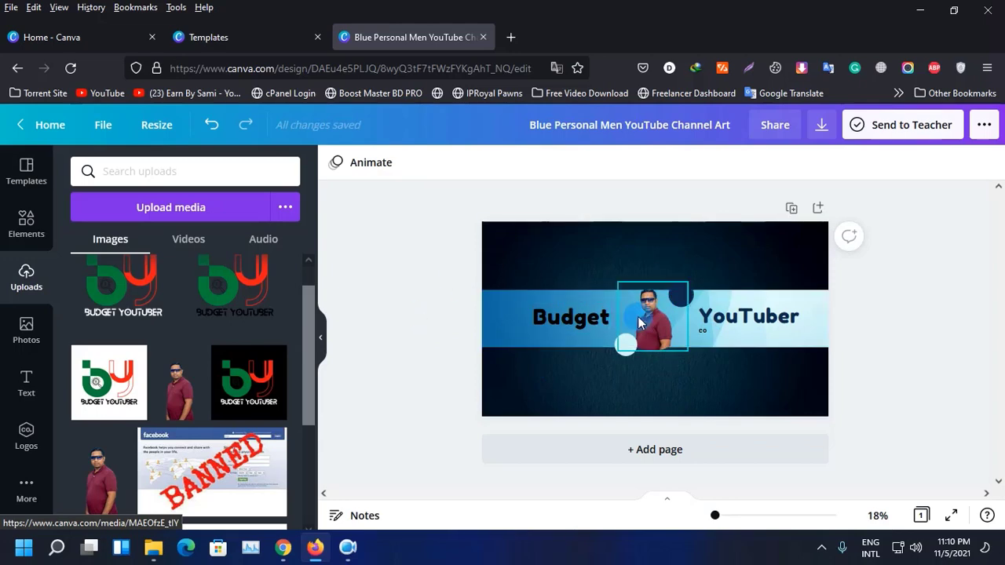
{"action": "left_click", "coordinate": [382, 334]}
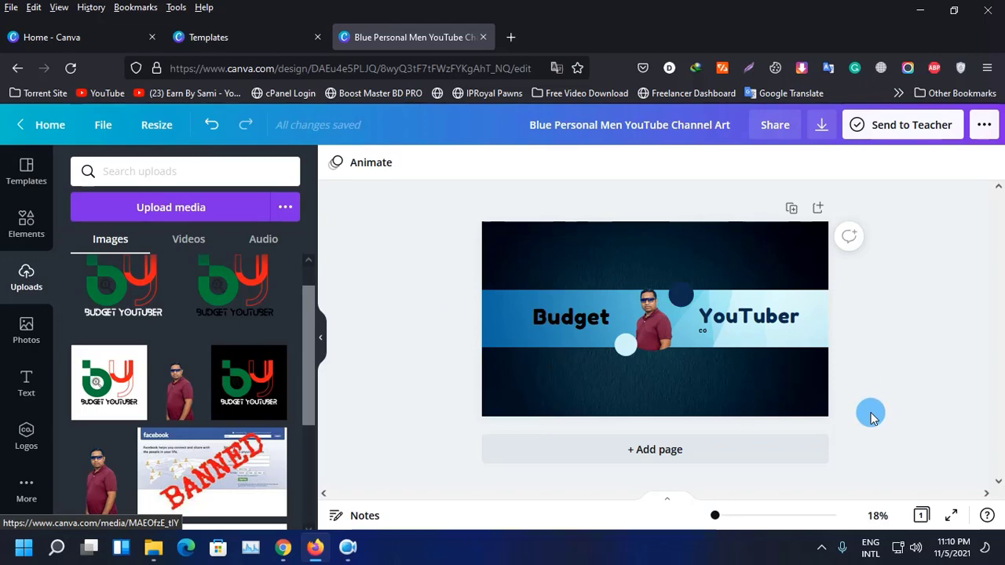
Lock the text group containing the YouTuber title and its tagline
{"action": "left_click", "coordinate": [703, 334]}
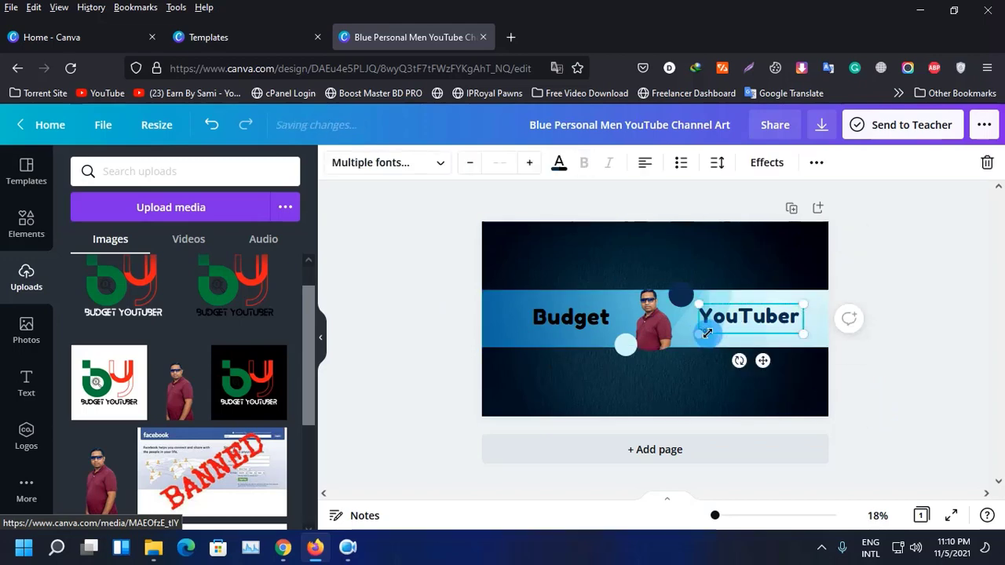
{"action": "left_click", "coordinate": [711, 331]}
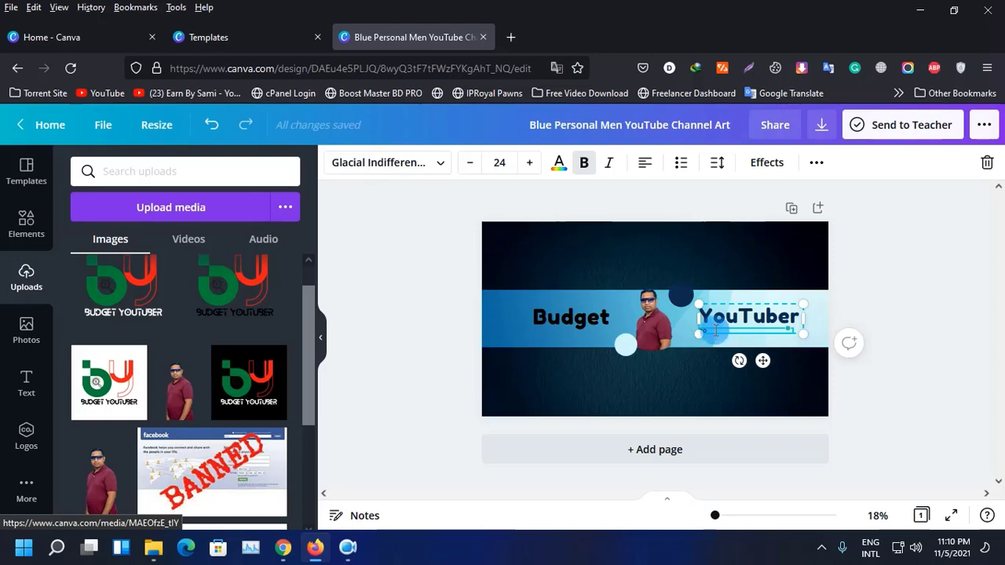
{"action": "left_click", "coordinate": [816, 163]}
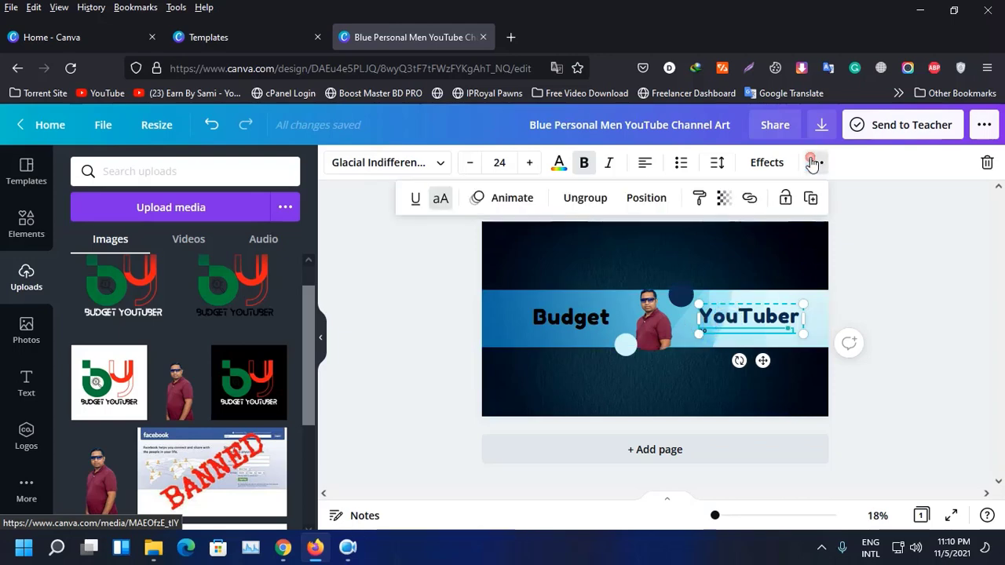
{"action": "left_click", "coordinate": [784, 198]}
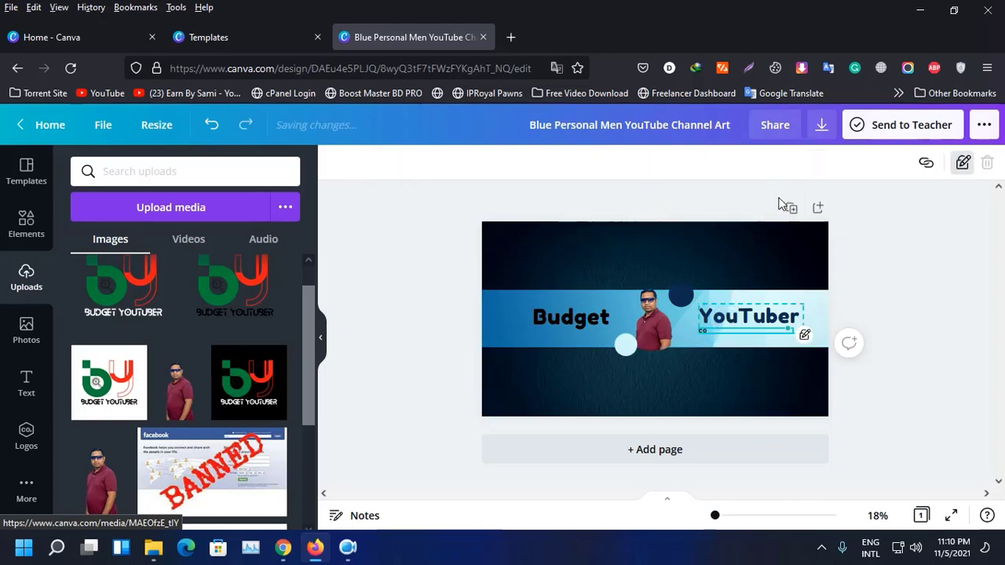
{"action": "left_click", "coordinate": [937, 322]}
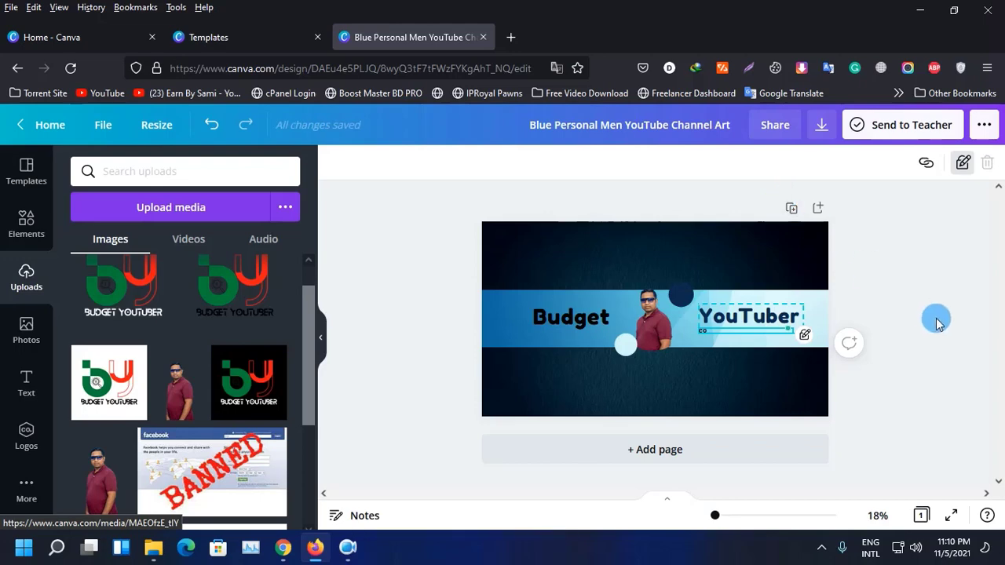
Delete the leftover tagline letters under the YouTuber title and deselect the text
{"action": "left_click", "coordinate": [730, 331]}
{"action": "left_click_drag", "start_coordinate": [732, 329], "coordinate": [718, 330]}
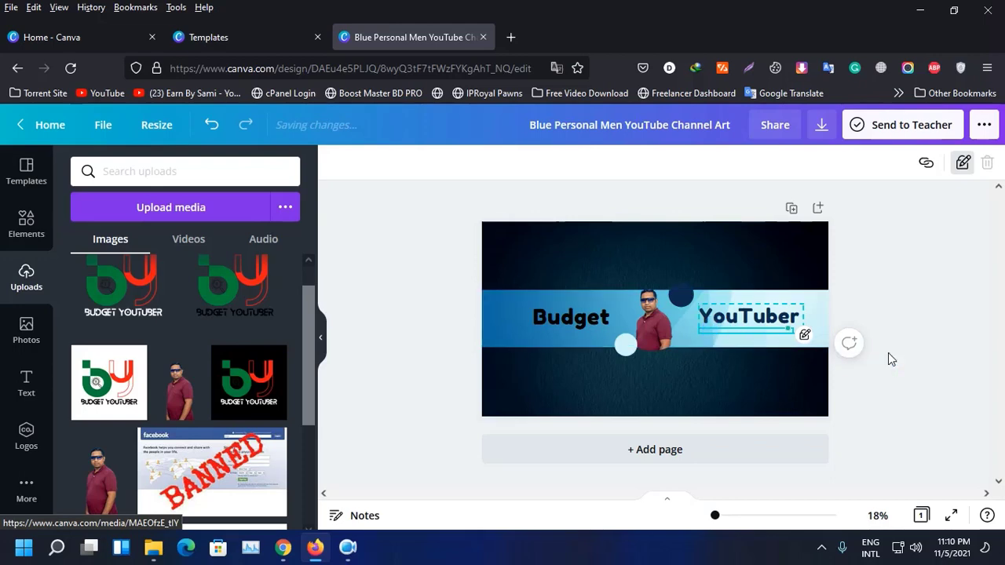
{"action": "left_click", "coordinate": [933, 357]}
{"action": "left_click", "coordinate": [839, 298]}
{"action": "left_click", "coordinate": [845, 322]}
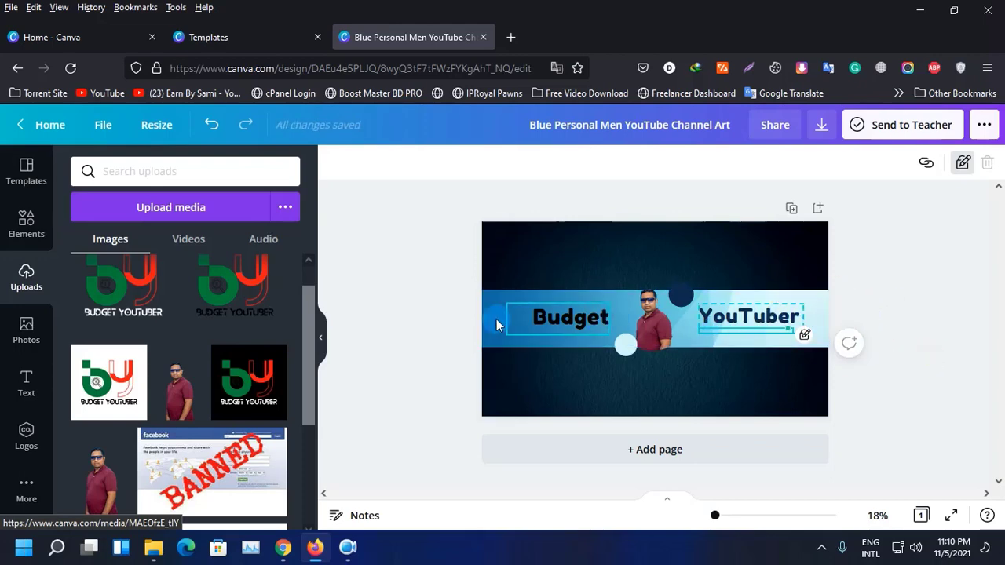
{"action": "left_click", "coordinate": [414, 294]}
{"action": "left_click", "coordinate": [999, 381]}
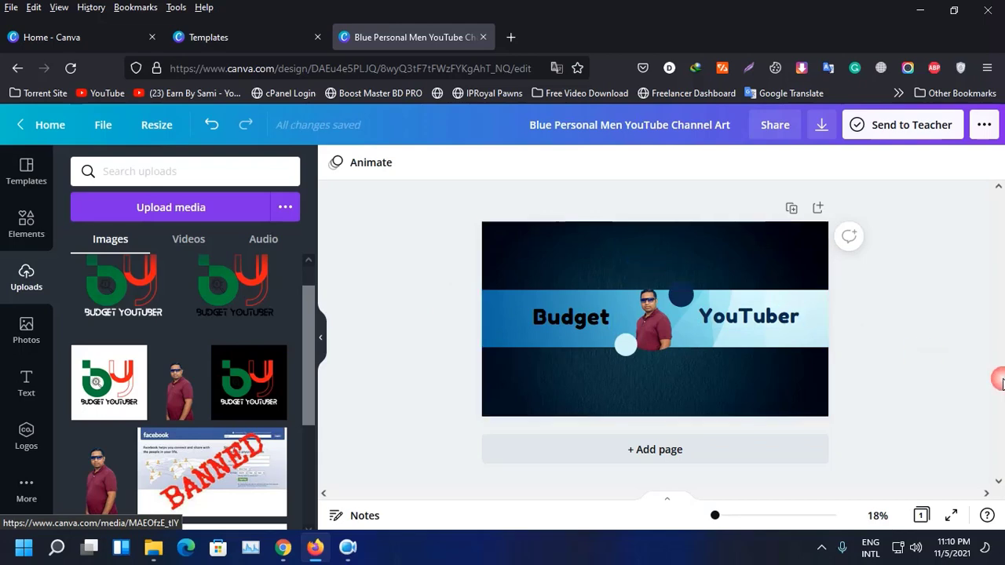
{"action": "left_click", "coordinate": [920, 390]}
{"action": "left_click", "coordinate": [479, 322]}
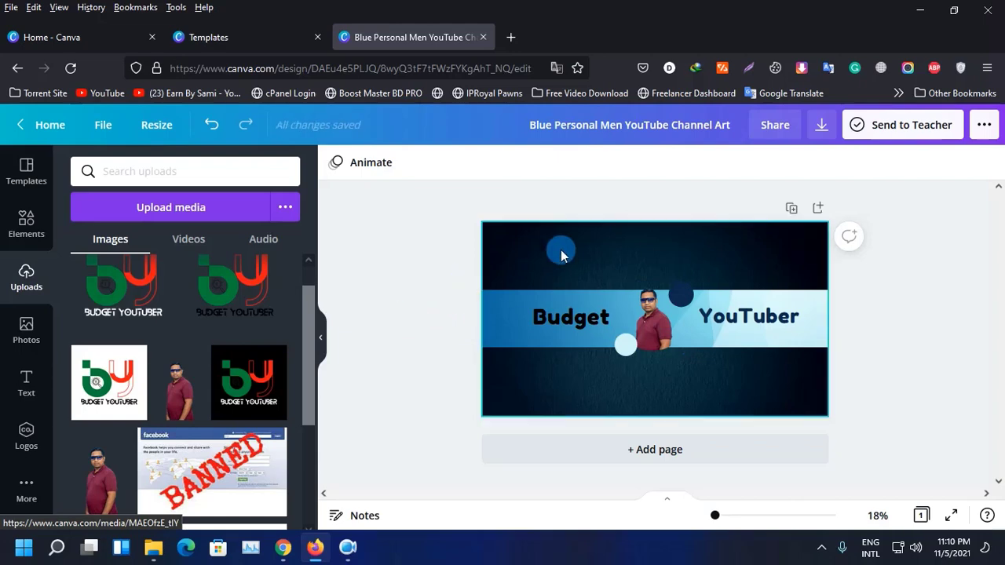
Adjust the banner's dark background image to contrast -2, saturation 1 and tint -47
{"action": "left_click", "coordinate": [541, 396]}
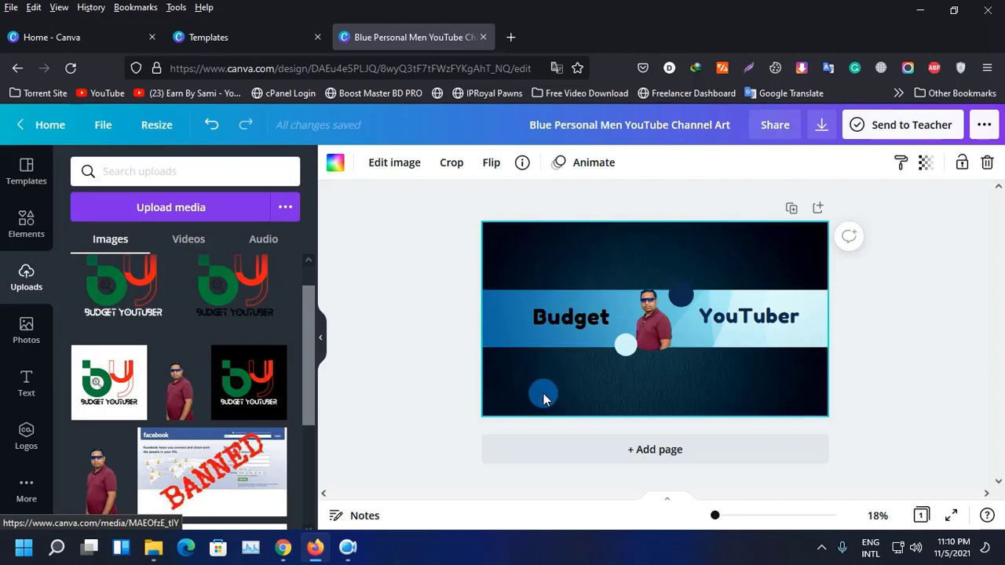
{"action": "left_click", "coordinate": [389, 163]}
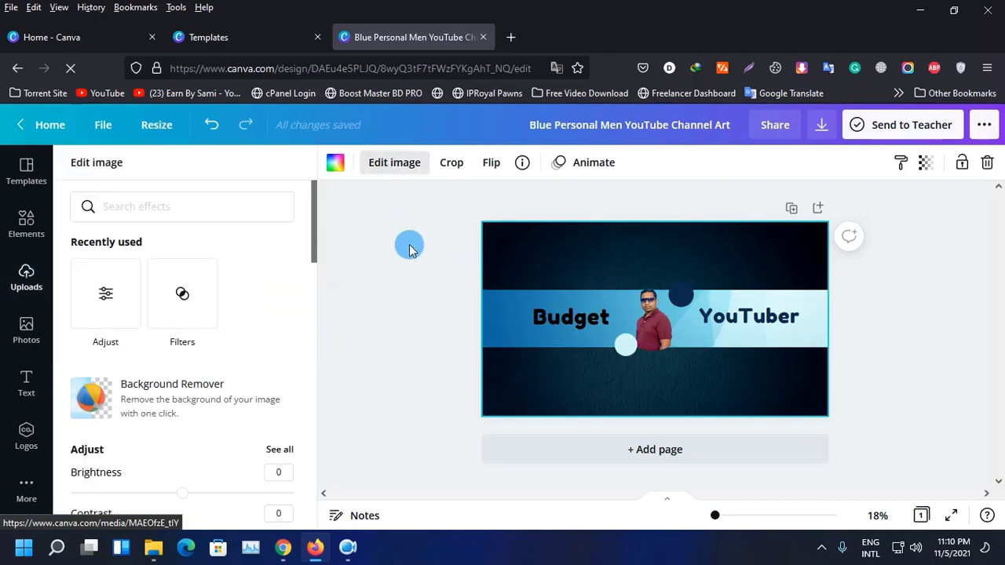
{"action": "left_click", "coordinate": [100, 297]}
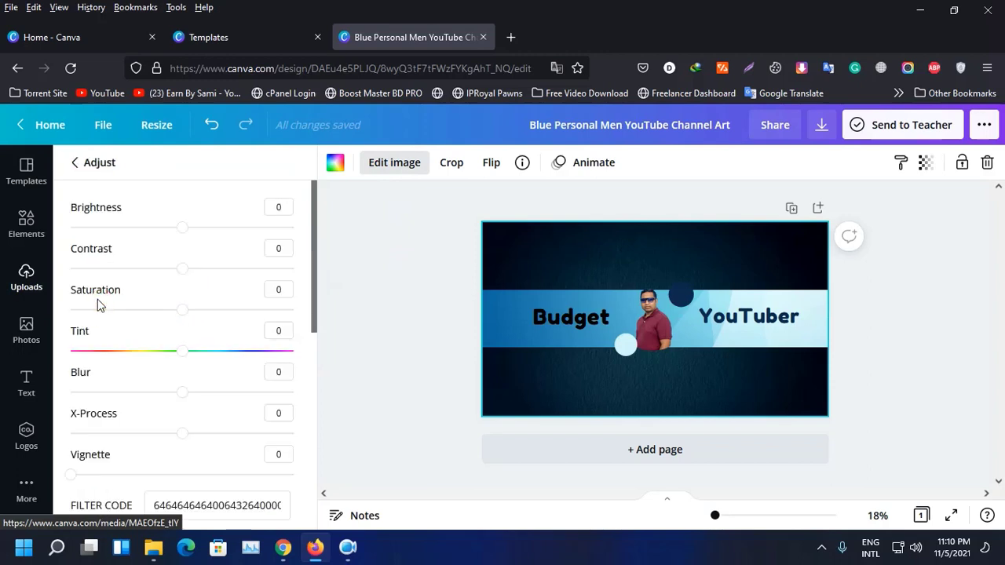
{"action": "mouse_move", "coordinate": [187, 232]}
{"action": "left_mouse_down"}
{"action": "mouse_move", "coordinate": [199, 233]}
{"action": "mouse_move", "coordinate": [178, 236]}
{"action": "mouse_move", "coordinate": [188, 239]}
{"action": "left_mouse_up"}
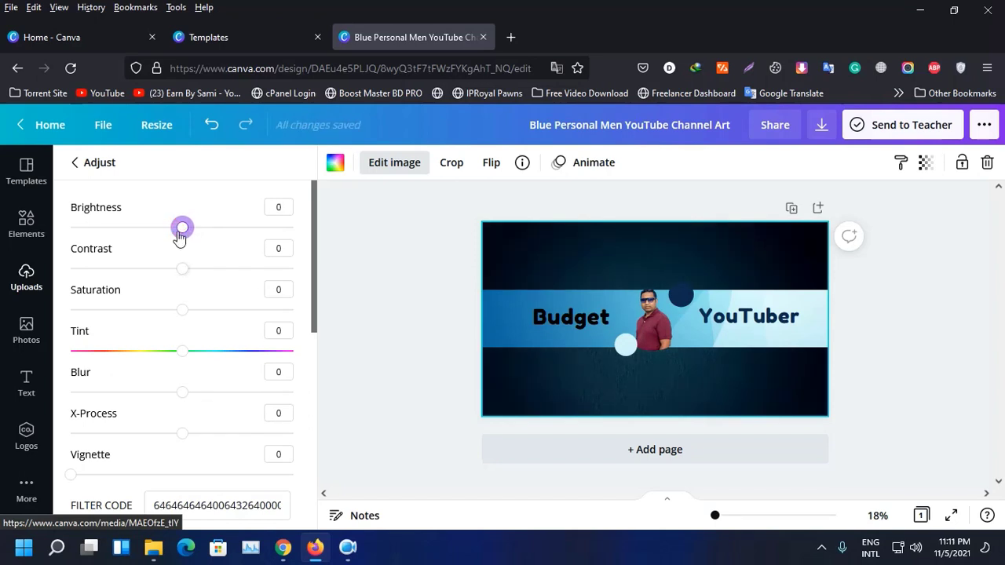
{"action": "mouse_move", "coordinate": [183, 269]}
{"action": "left_mouse_down"}
{"action": "mouse_move", "coordinate": [197, 269]}
{"action": "mouse_move", "coordinate": [162, 268]}
{"action": "mouse_move", "coordinate": [180, 272]}
{"action": "left_mouse_up"}
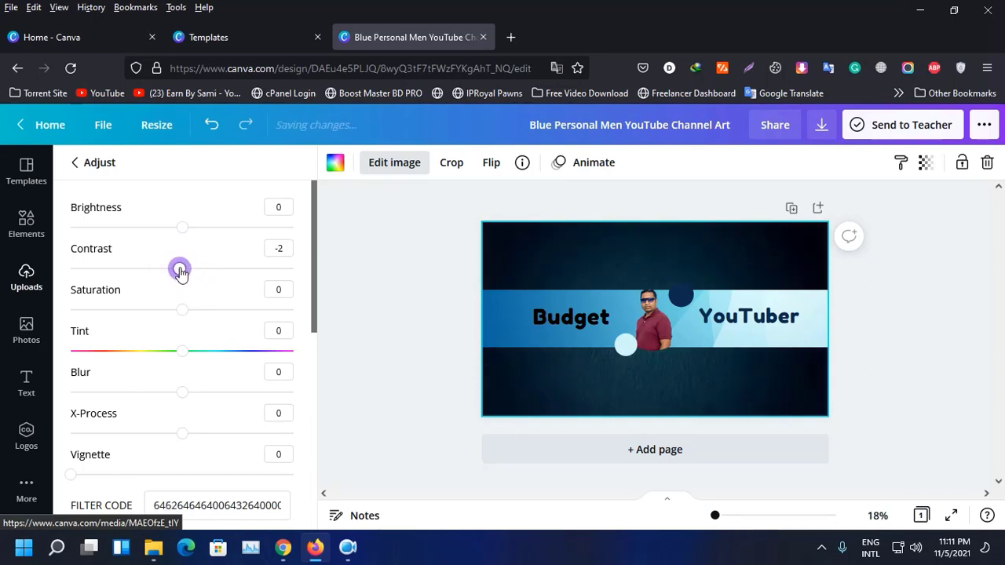
{"action": "left_click_drag", "start_coordinate": [180, 314], "coordinate": [134, 393]}
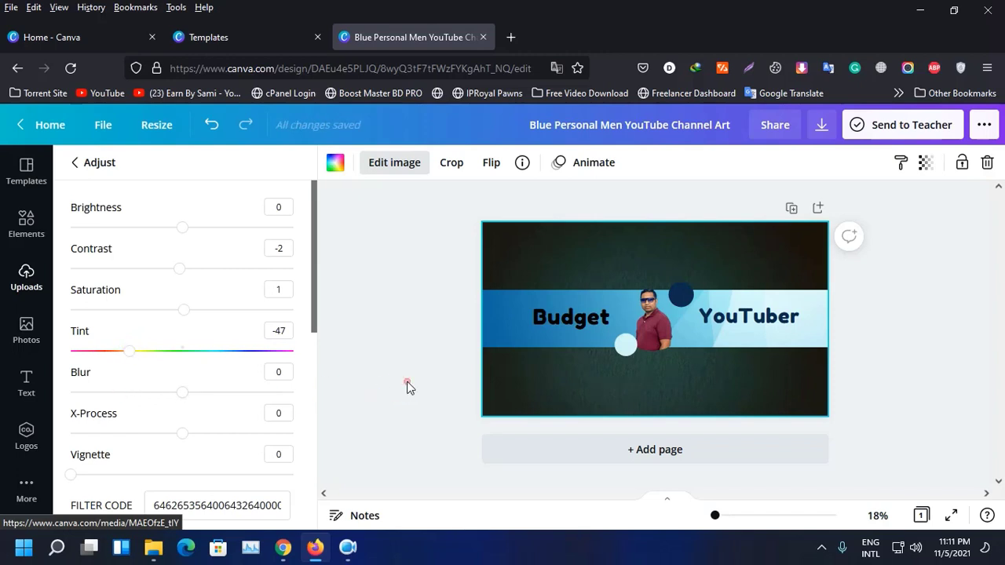
Look through the background image's filters and adjustments, set its blur to 2 and reset its tint to 0
{"action": "left_click", "coordinate": [536, 395]}
{"action": "left_click", "coordinate": [397, 163]}
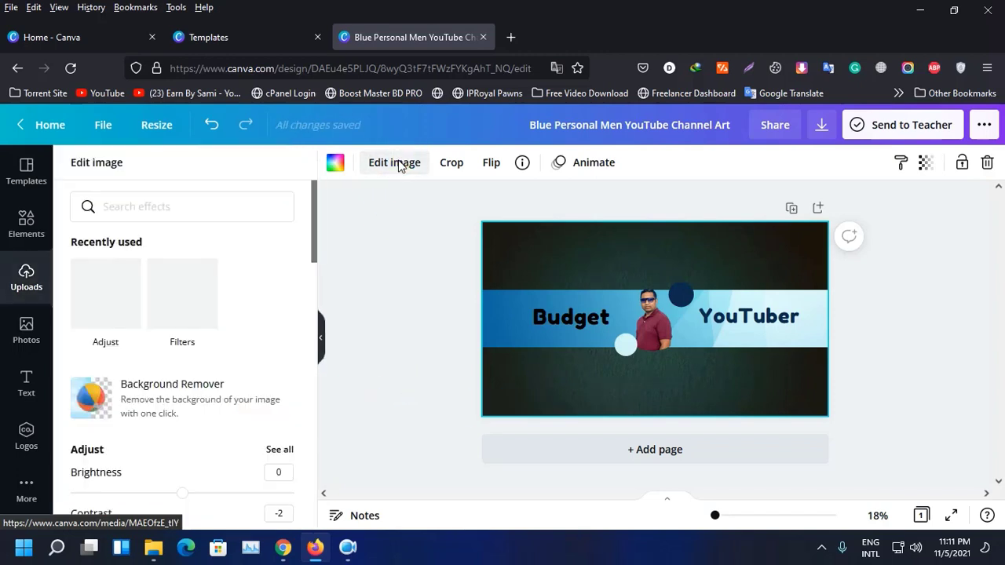
{"action": "left_click", "coordinate": [211, 338]}
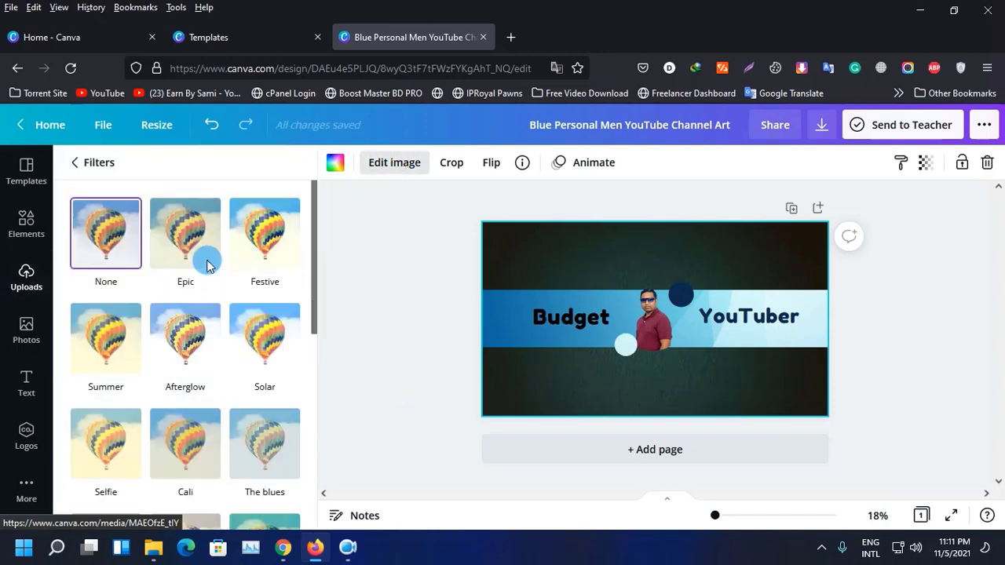
{"action": "left_click", "coordinate": [80, 165]}
{"action": "left_click", "coordinate": [105, 295]}
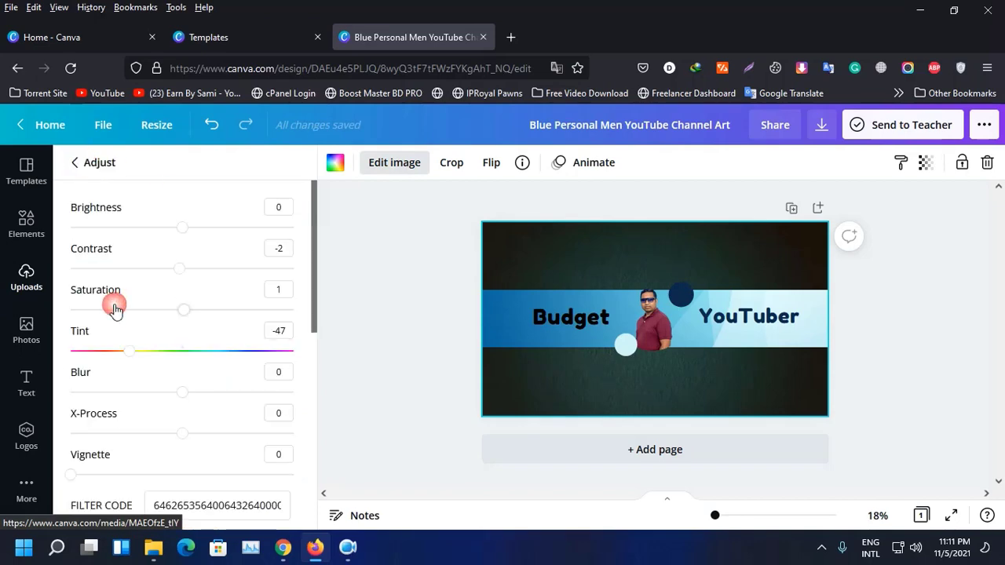
{"action": "scroll", "coordinate": [243, 377], "scroll_direction": "down", "scroll_amount": 3}
{"action": "scroll", "coordinate": [241, 385], "scroll_direction": "down", "scroll_amount": 5}
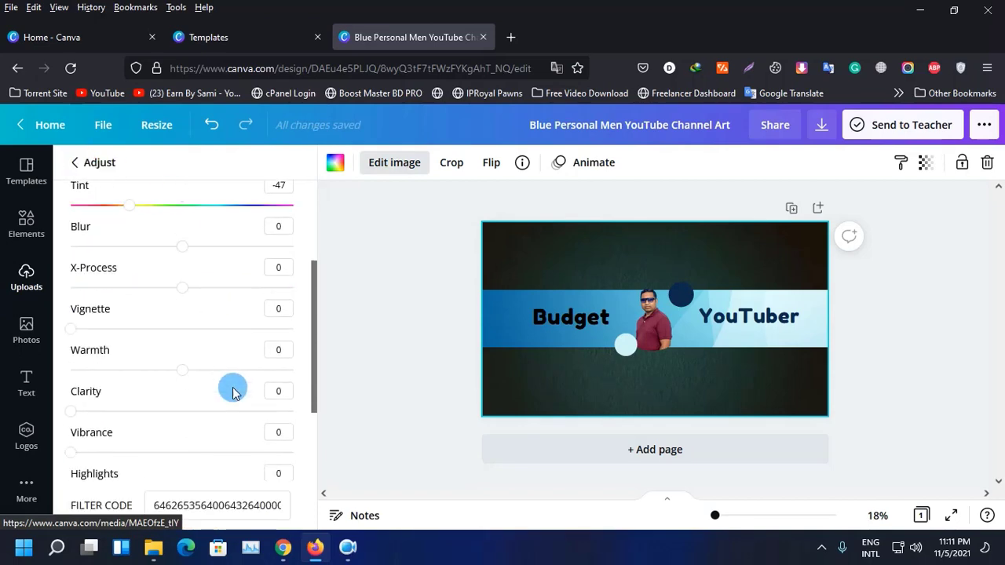
{"action": "scroll", "coordinate": [231, 389], "scroll_direction": "up", "scroll_amount": 5}
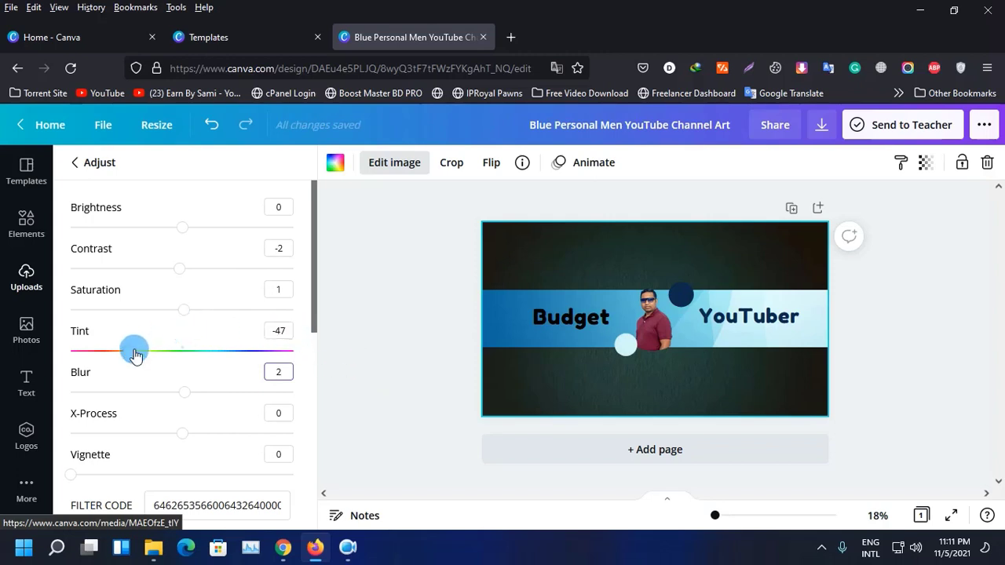
{"action": "left_click_drag", "start_coordinate": [133, 352], "coordinate": [181, 366]}
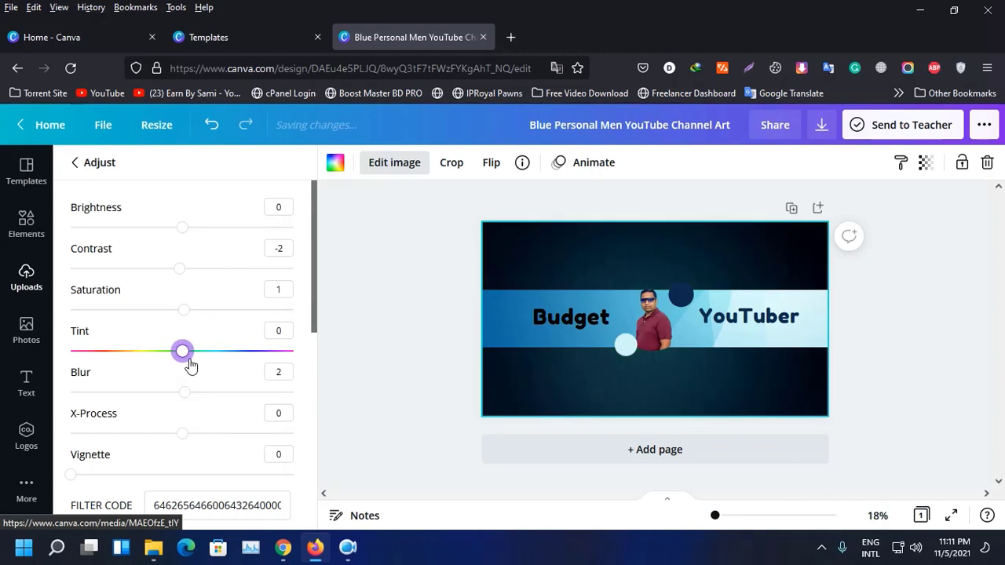
{"action": "left_click", "coordinate": [390, 351]}
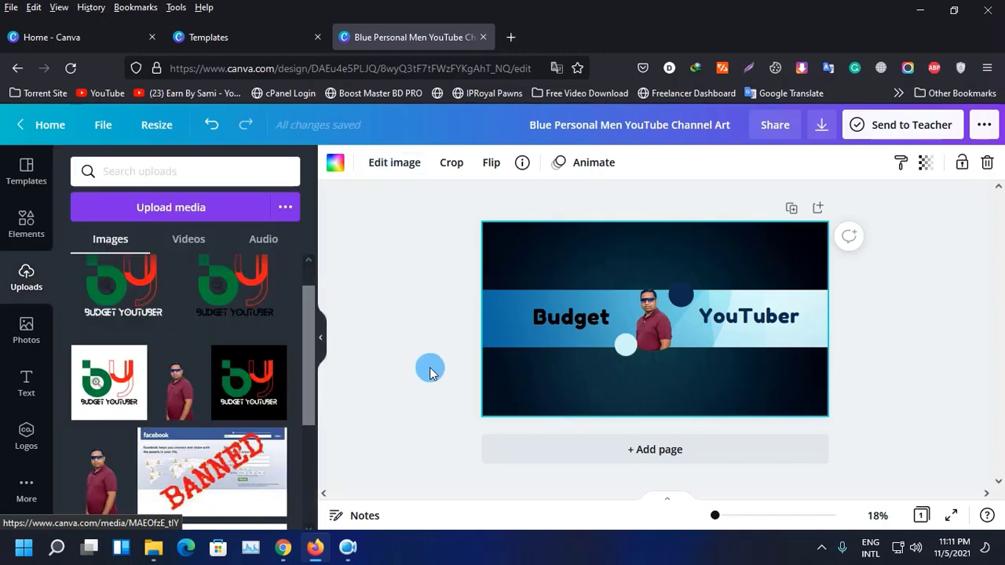
{"action": "left_click_drag", "start_coordinate": [746, 361], "coordinate": [671, 360]}
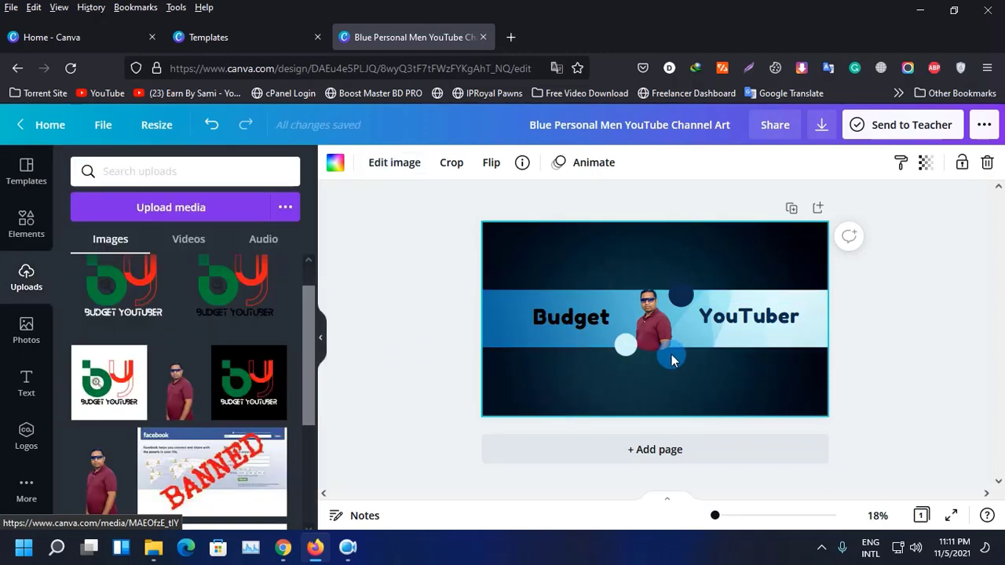
{"action": "left_click_drag", "start_coordinate": [763, 368], "coordinate": [757, 326]}
{"action": "left_click_drag", "start_coordinate": [550, 320], "coordinate": [700, 324]}
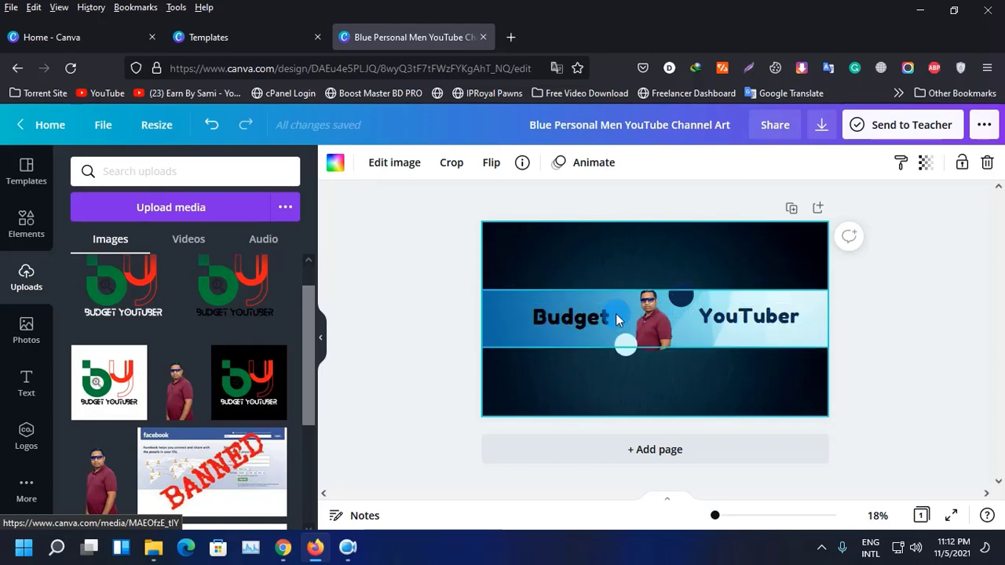
Move the Budget text slightly closer to the man's photo on the banner and deselect it
{"action": "left_click", "coordinate": [451, 345]}
{"action": "left_click", "coordinate": [441, 331]}
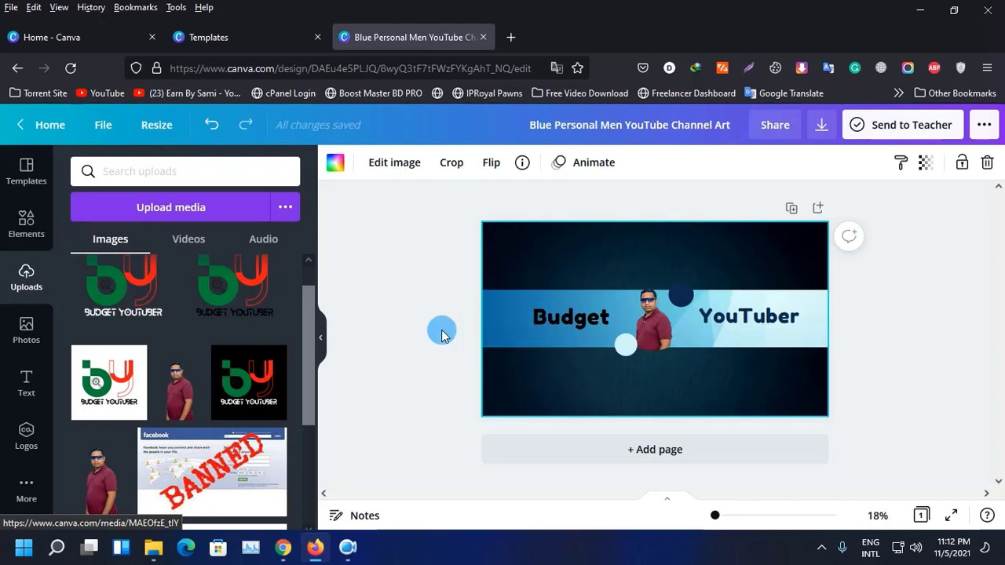
{"action": "left_click", "coordinate": [569, 323]}
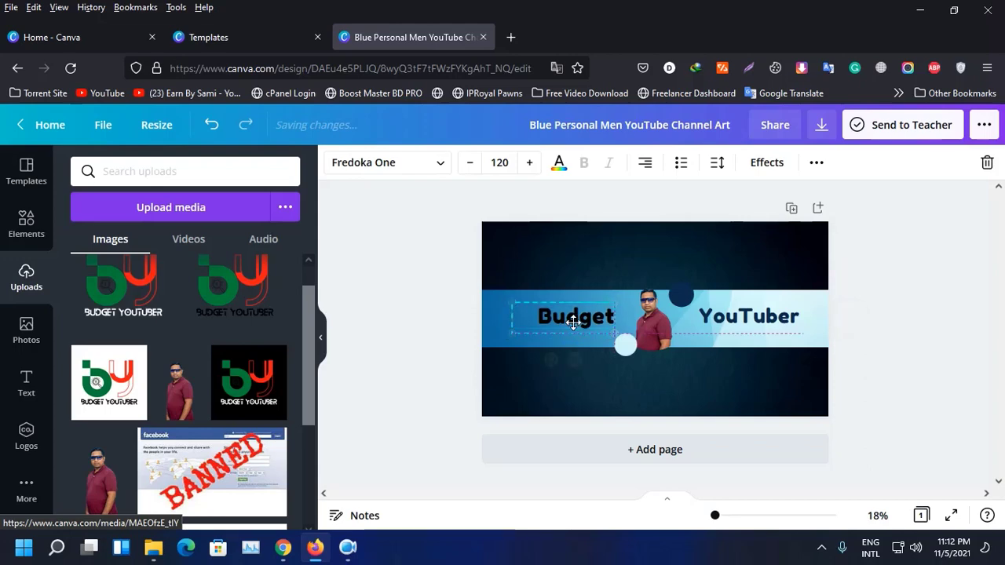
{"action": "left_click", "coordinate": [451, 335]}
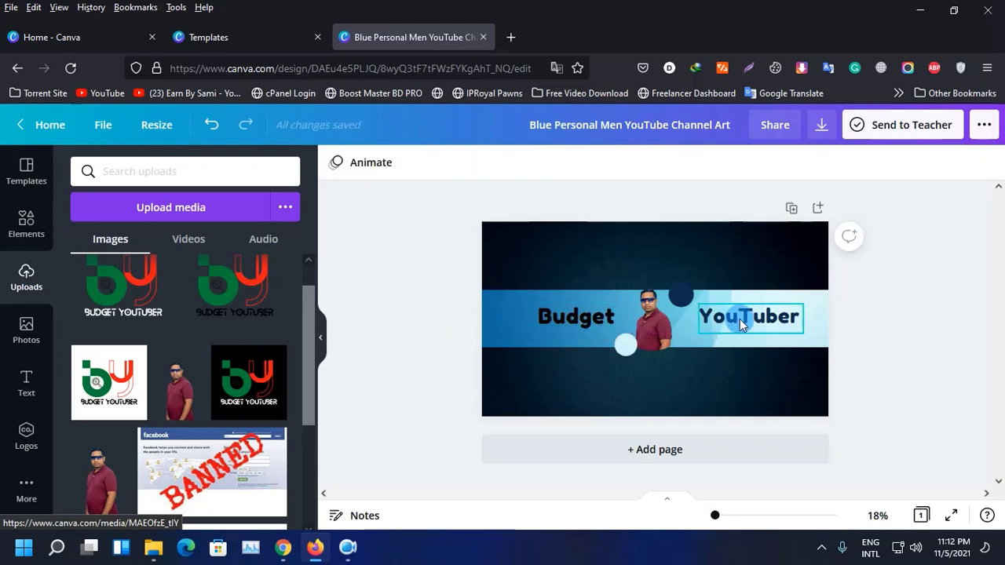
Move the YouTuber text closer to the photo and align it level with the Budget text
{"action": "left_click_drag", "start_coordinate": [740, 319], "coordinate": [730, 322]}
{"action": "left_click", "coordinate": [439, 332]}
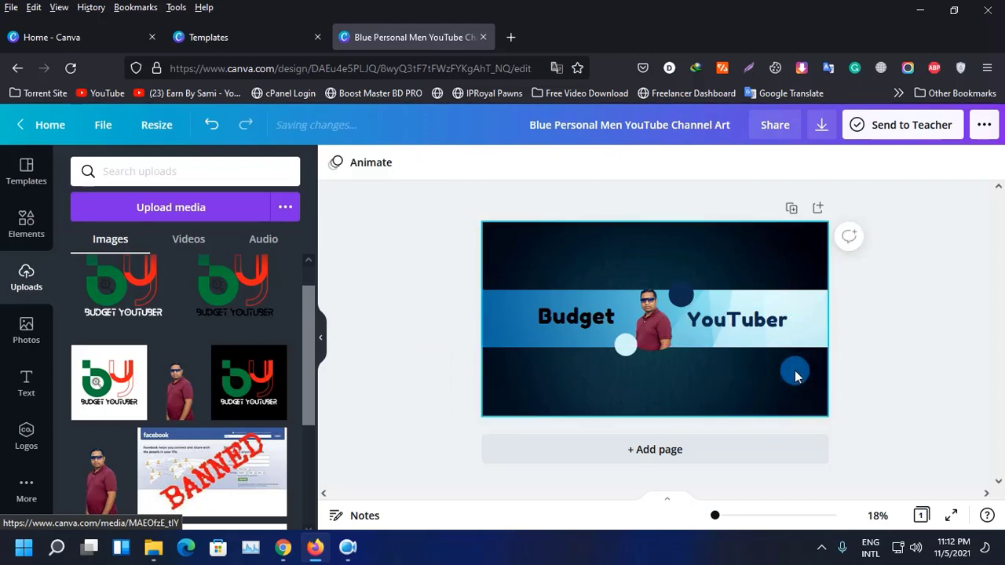
{"action": "left_click_drag", "start_coordinate": [750, 321], "coordinate": [749, 317]}
{"action": "left_click", "coordinate": [419, 332]}
{"action": "left_click", "coordinate": [913, 367]}
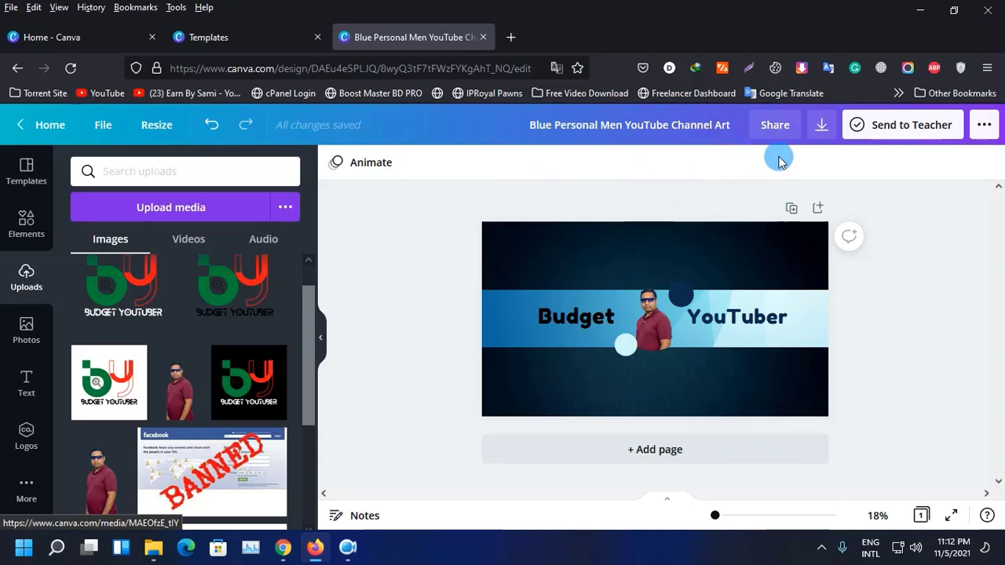
Download the banner as a PNG at size 1, save the file and dismiss the saved-design message
{"action": "left_click", "coordinate": [823, 126]}
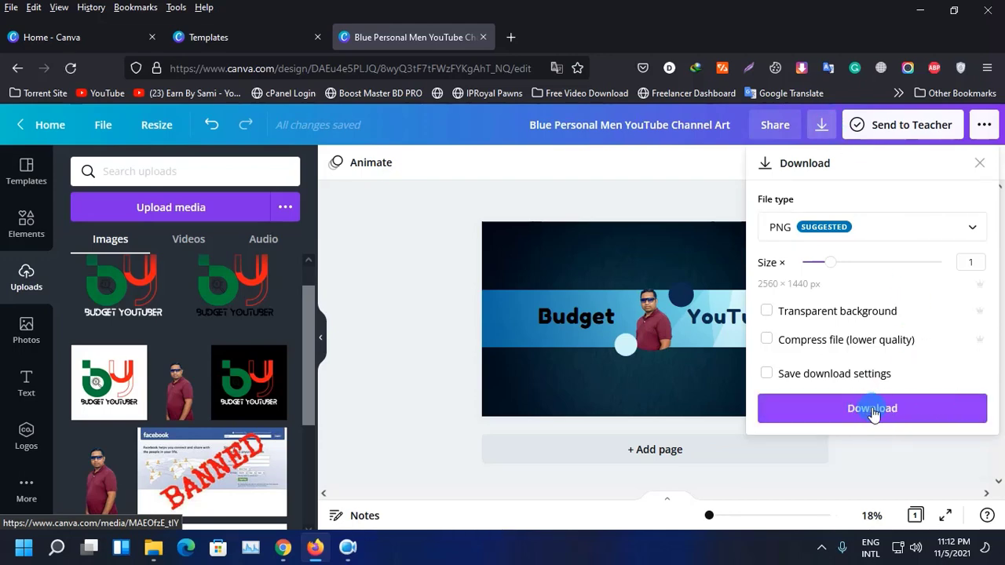
{"action": "left_click", "coordinate": [868, 233]}
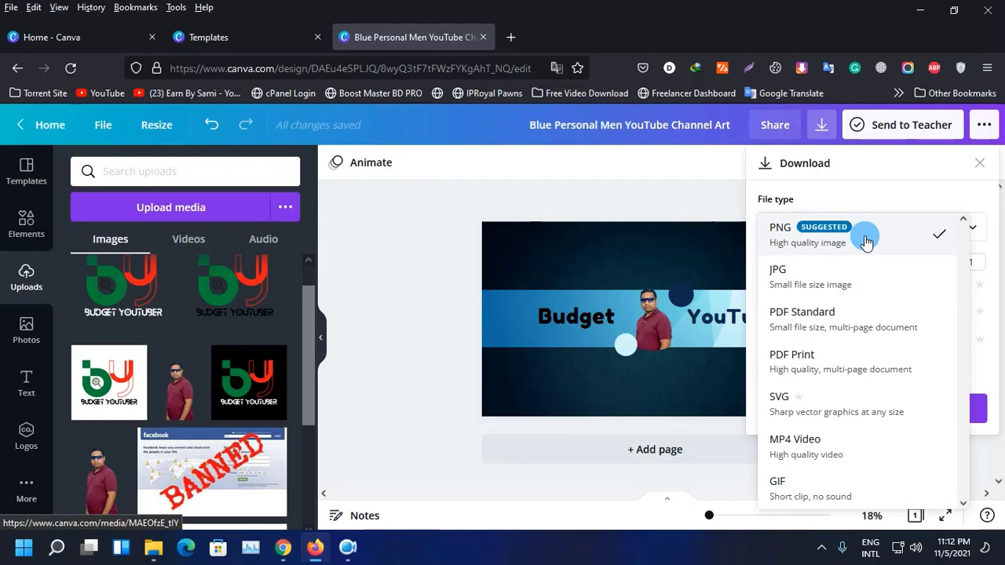
{"action": "left_click", "coordinate": [825, 240]}
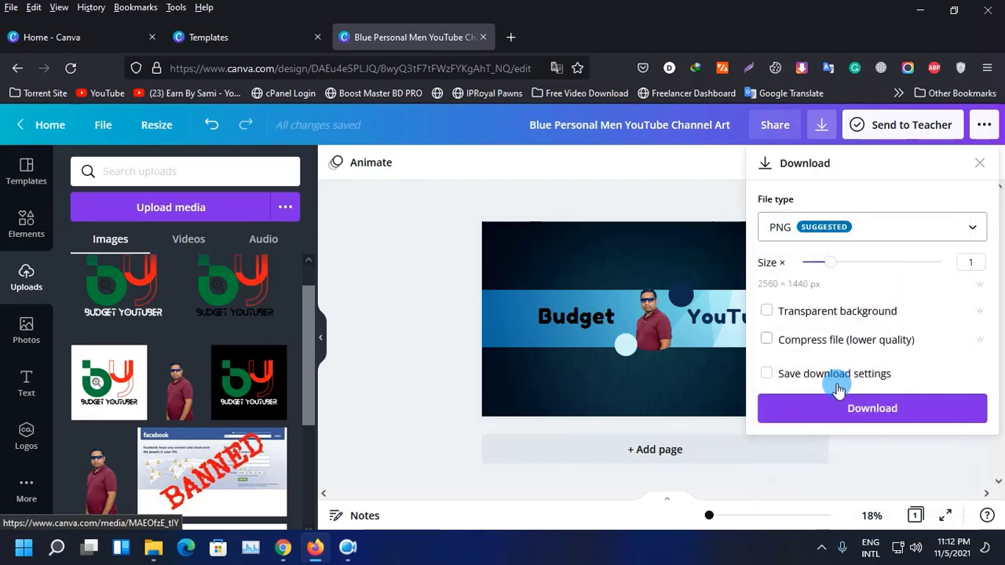
{"action": "left_click", "coordinate": [848, 411]}
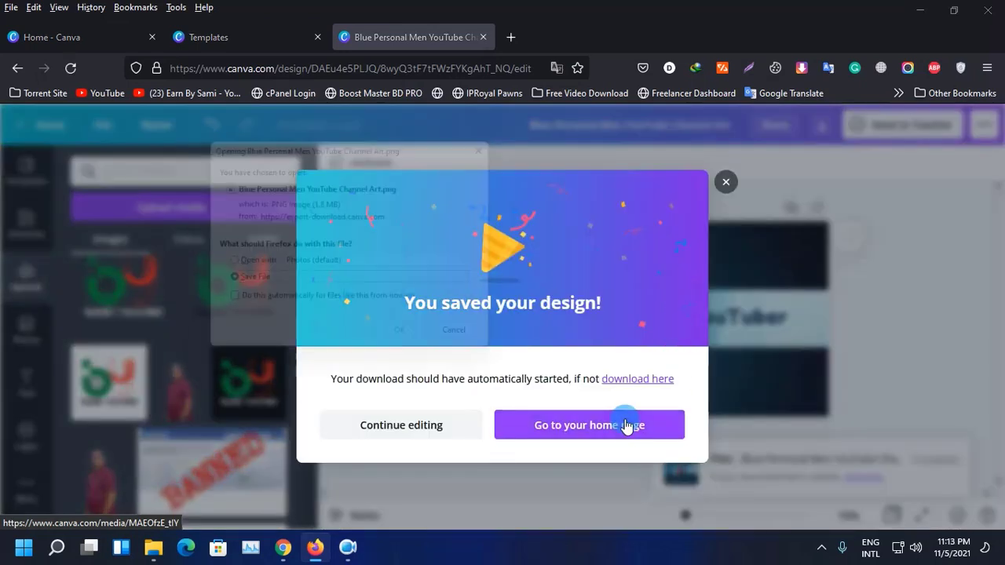
{"action": "left_click", "coordinate": [410, 345]}
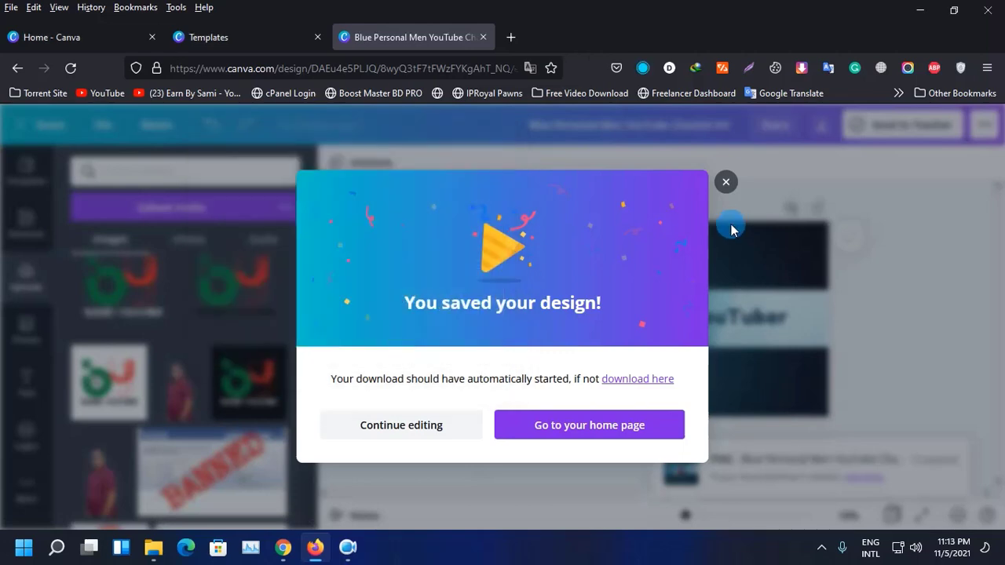
{"action": "left_click", "coordinate": [727, 182]}
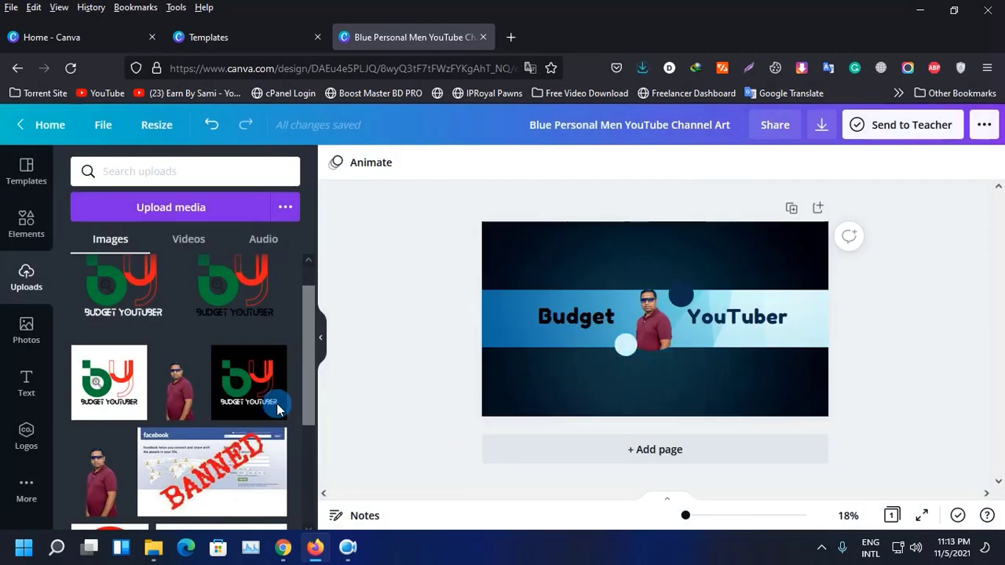
Try the blue network-line graphic over the photo at a larger size and delete it
{"action": "left_click", "coordinate": [22, 222]}
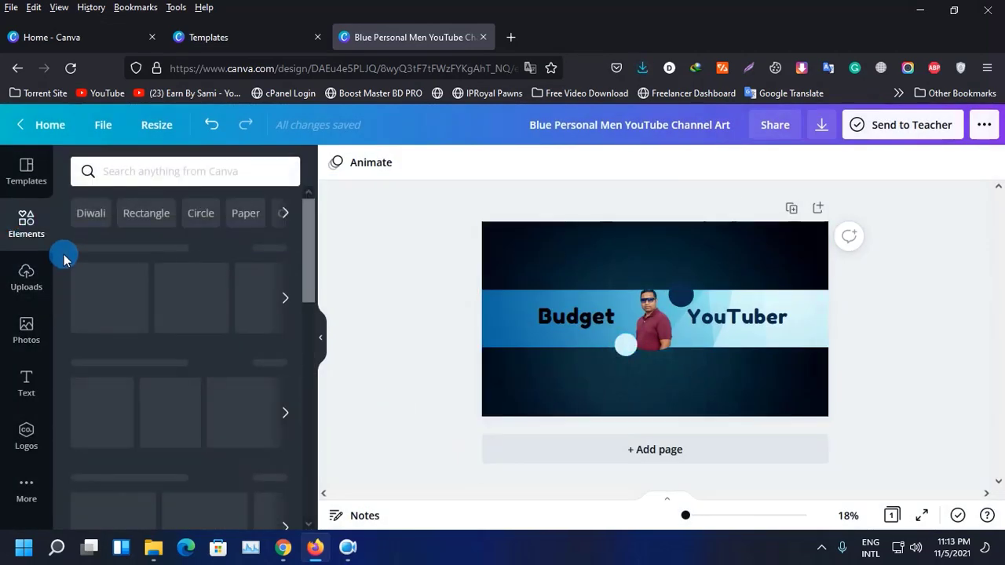
{"action": "scroll", "coordinate": [165, 393], "scroll_direction": "down", "scroll_amount": 2}
{"action": "scroll", "coordinate": [173, 397], "scroll_direction": "up", "scroll_amount": 1}
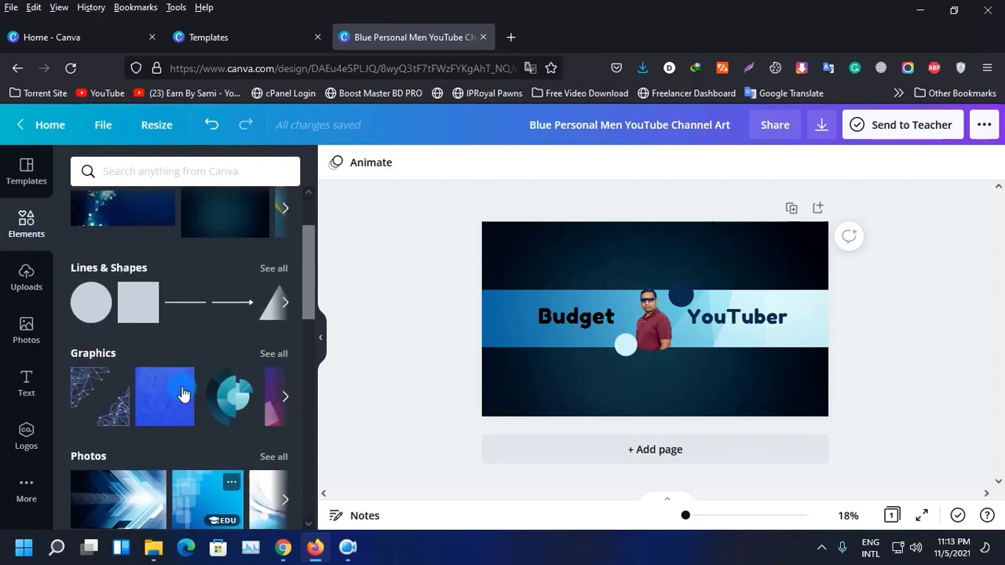
{"action": "left_click", "coordinate": [74, 382]}
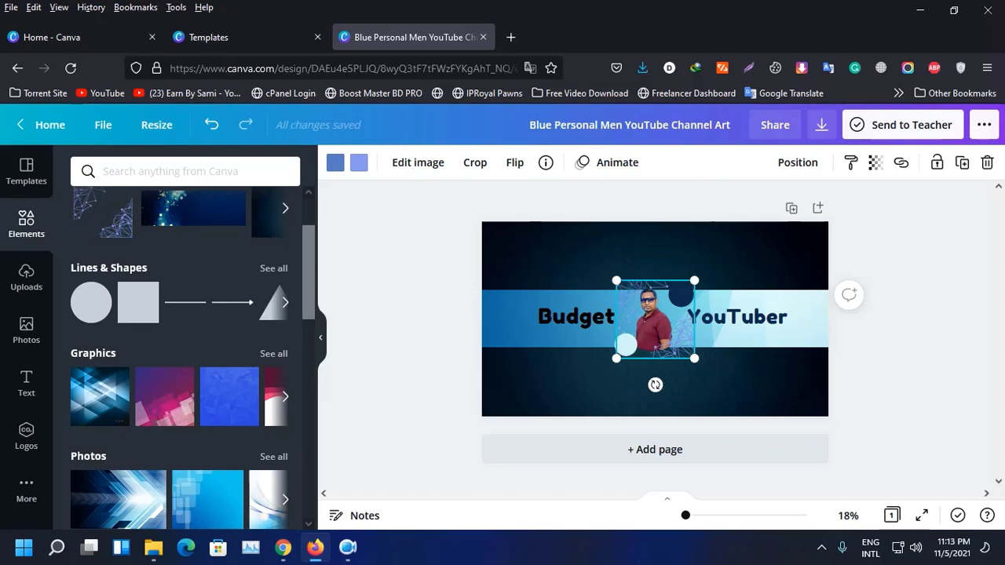
{"action": "left_click_drag", "start_coordinate": [616, 281], "coordinate": [591, 283]}
{"action": "key", "text": "Delete"}
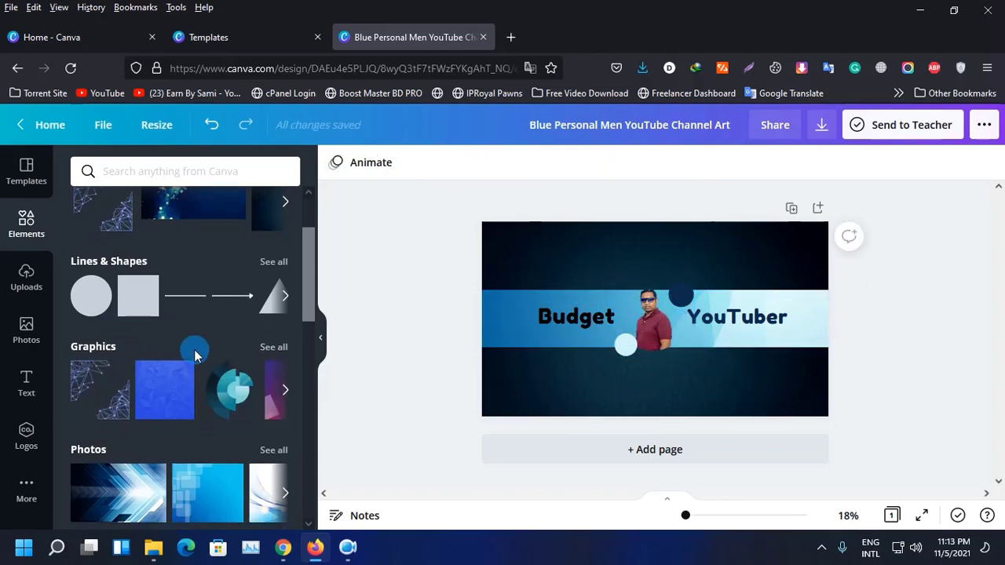
Add the teal segmented-circle graphic and place it over the beginning of the Budget text
{"action": "scroll", "coordinate": [194, 350], "scroll_direction": "down", "scroll_amount": 3}
{"action": "scroll", "coordinate": [213, 396], "scroll_direction": "up", "scroll_amount": 5}
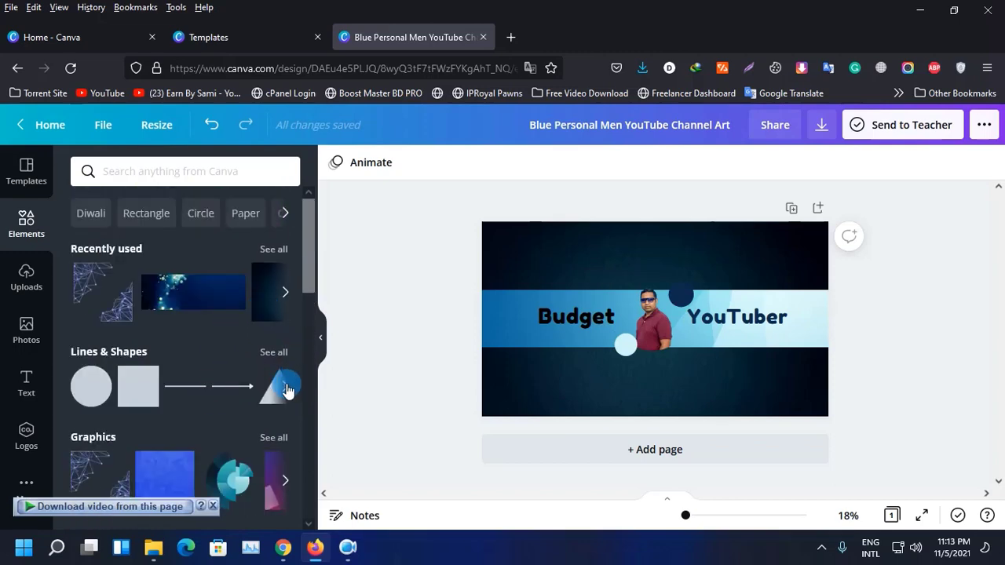
{"action": "left_click", "coordinate": [283, 387]}
{"action": "left_click", "coordinate": [283, 387]}
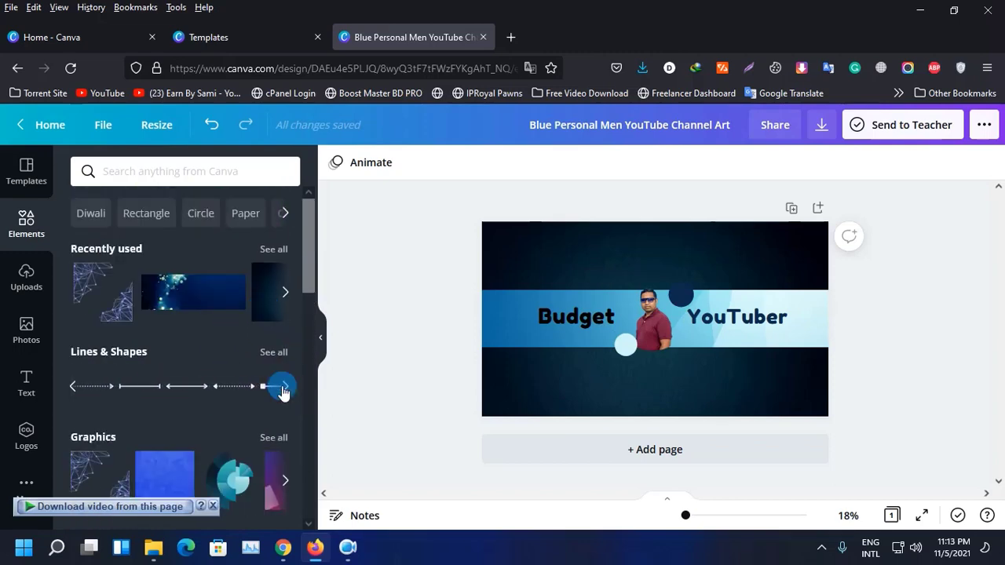
{"action": "left_click", "coordinate": [284, 387]}
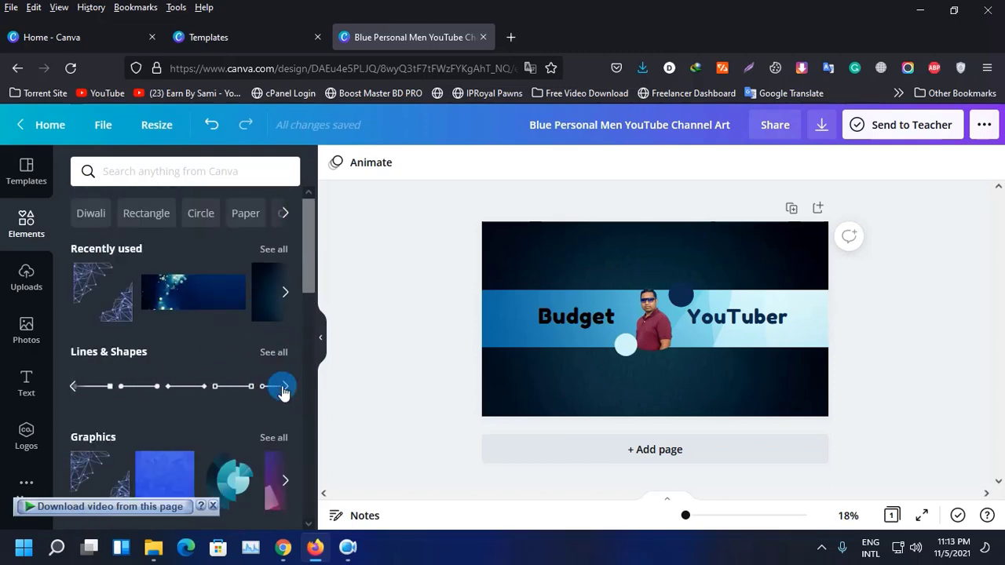
{"action": "left_click", "coordinate": [285, 293]}
{"action": "scroll", "coordinate": [228, 381], "scroll_direction": "down", "scroll_amount": 2}
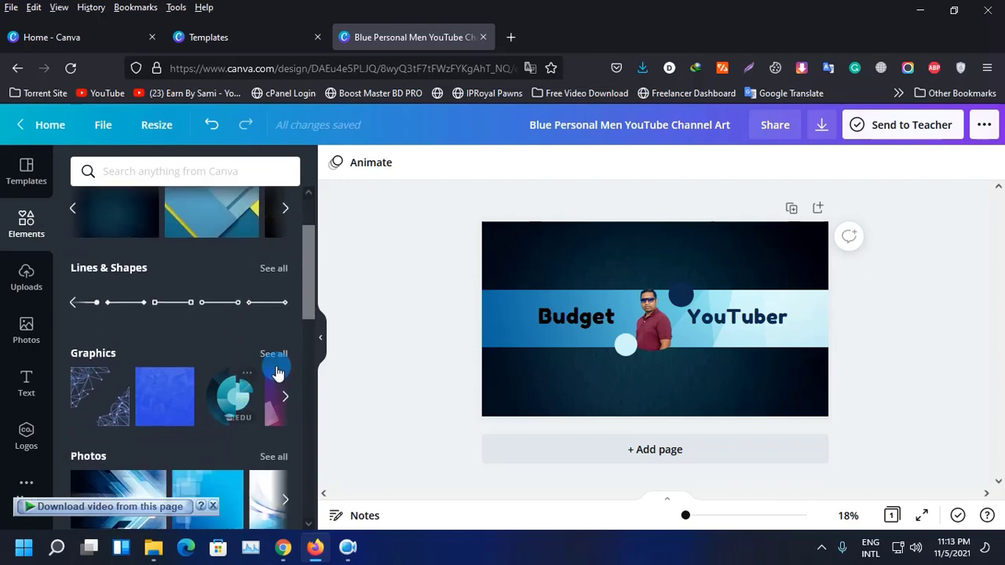
{"action": "left_click", "coordinate": [235, 402]}
{"action": "left_click_drag", "start_coordinate": [622, 346], "coordinate": [534, 315]}
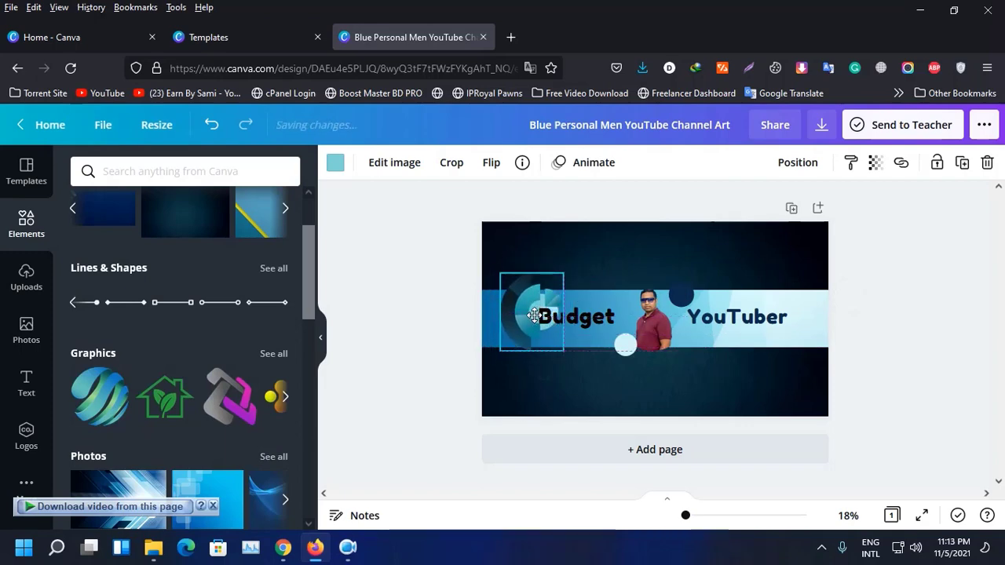
{"action": "left_click", "coordinate": [416, 355]}
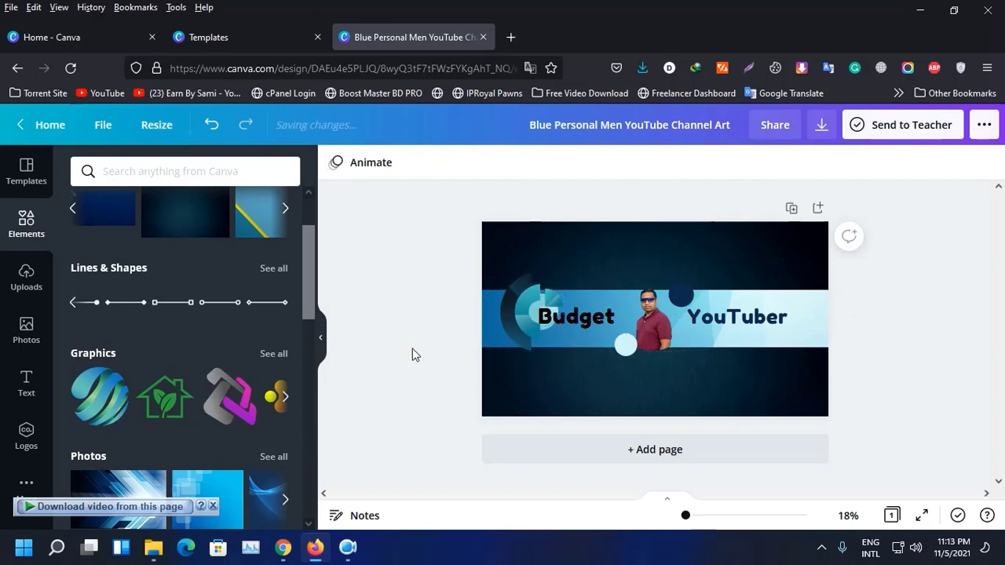
{"action": "left_click_drag", "start_coordinate": [376, 385], "coordinate": [377, 449]}
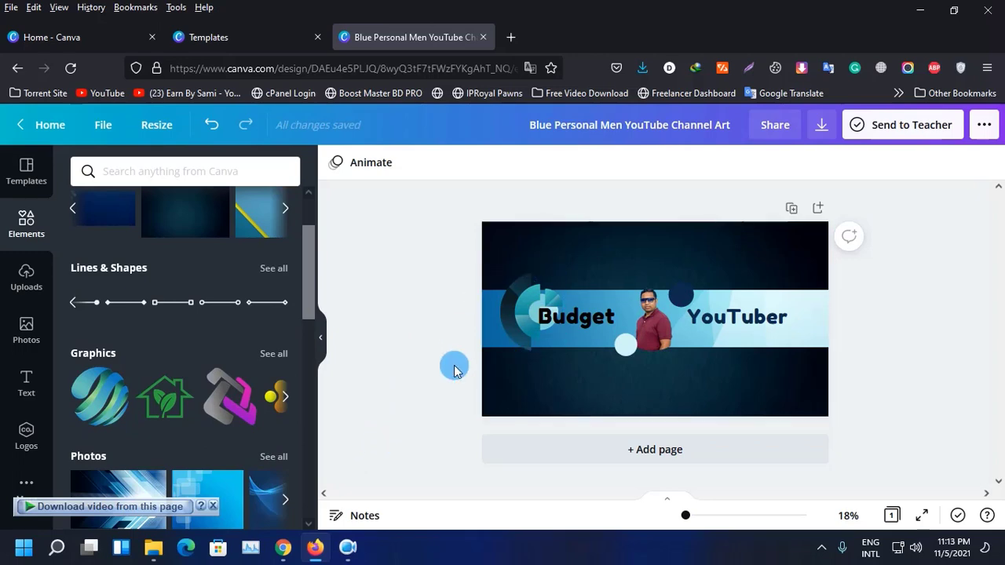
Browse further through the graphics and add the blue, green and red ring to the banner
{"action": "left_click", "coordinate": [285, 400]}
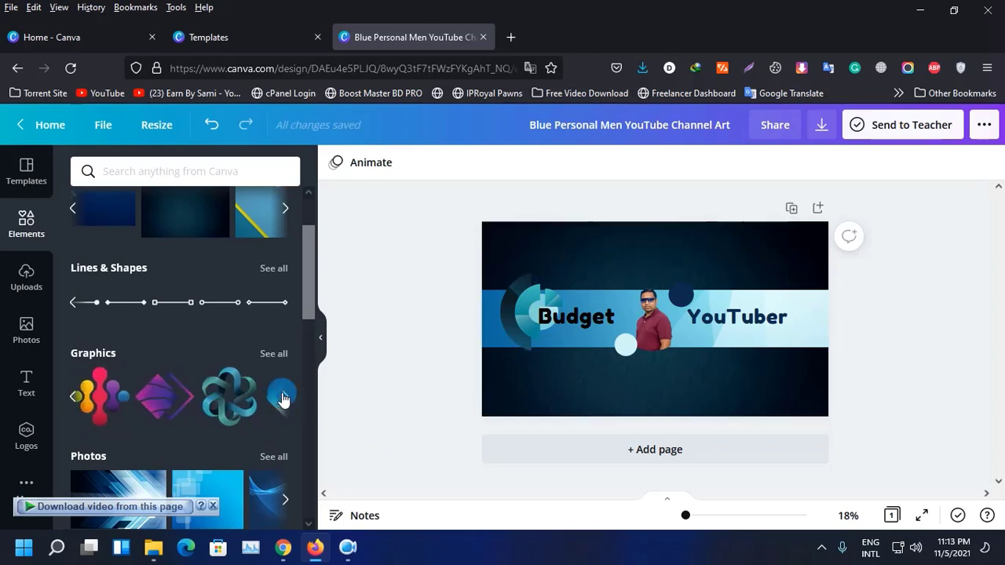
{"action": "left_click", "coordinate": [285, 401]}
{"action": "left_click", "coordinate": [285, 400]}
{"action": "left_click", "coordinate": [285, 400]}
{"action": "left_click", "coordinate": [285, 400]}
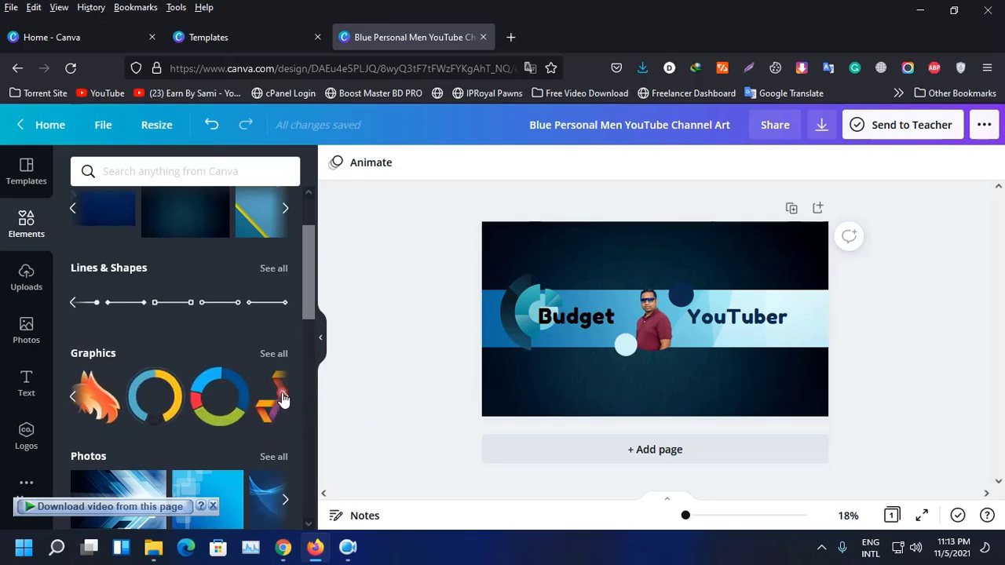
{"action": "left_click", "coordinate": [285, 401]}
{"action": "left_click", "coordinate": [69, 397]}
{"action": "left_click", "coordinate": [173, 400]}
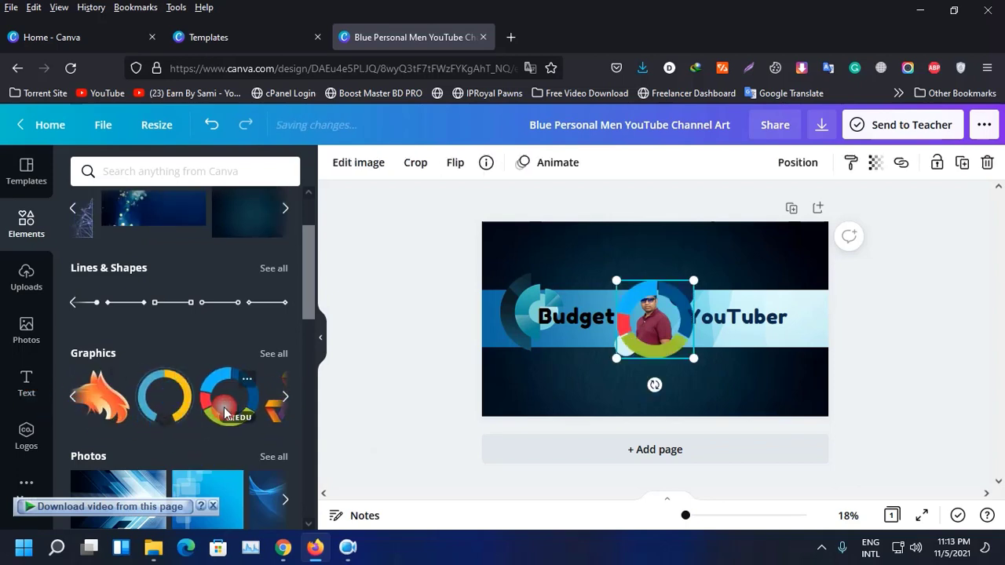
Enlarge the multicoloured ring and position it so that it encircles the man's photo
{"action": "left_click_drag", "start_coordinate": [611, 282], "coordinate": [606, 278]}
{"action": "left_click", "coordinate": [417, 385]}
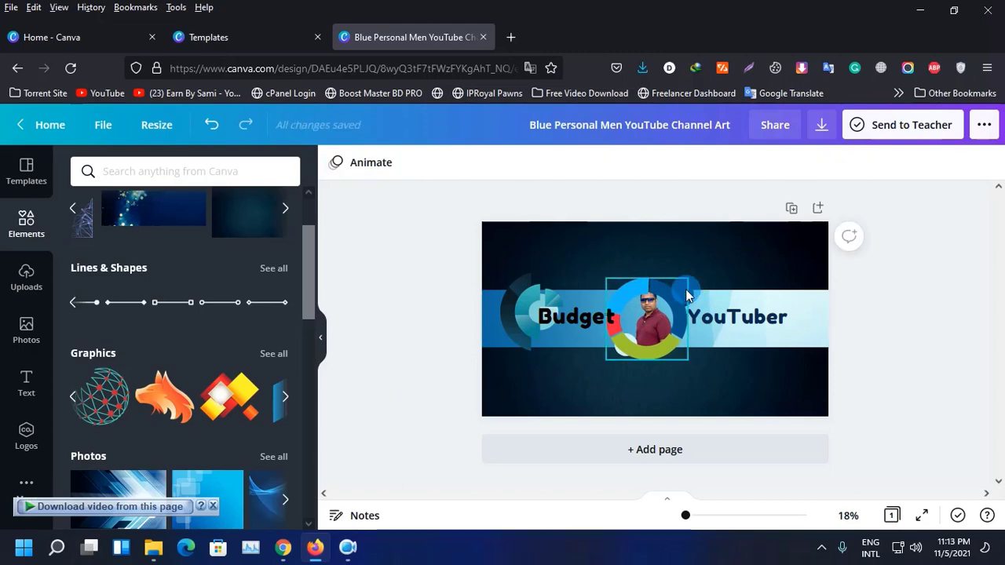
{"action": "left_click_drag", "start_coordinate": [646, 351], "coordinate": [654, 330]}
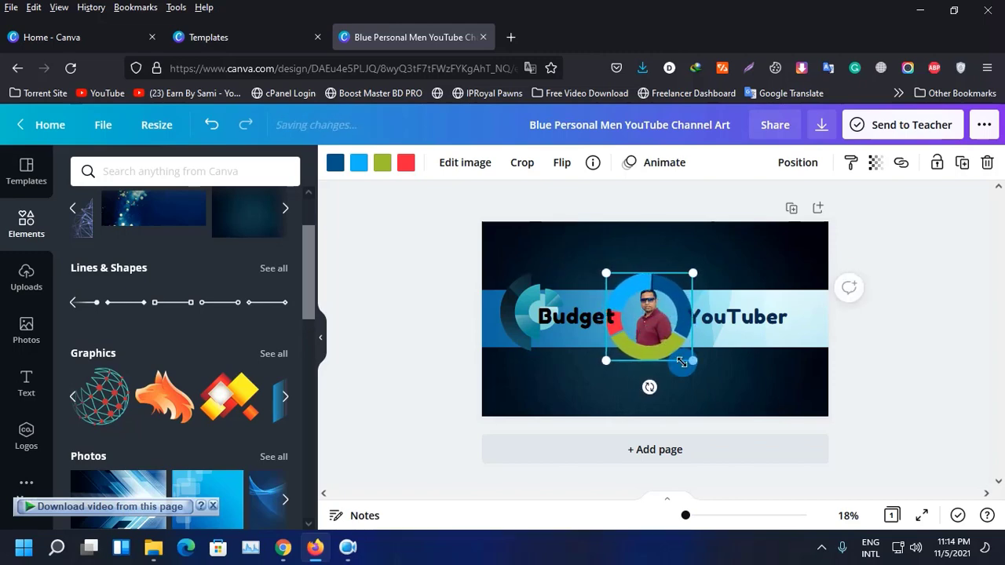
{"action": "left_click", "coordinate": [624, 478]}
Delete the teal segmented-circle graphic next to the Budget text
{"action": "left_click", "coordinate": [519, 346]}
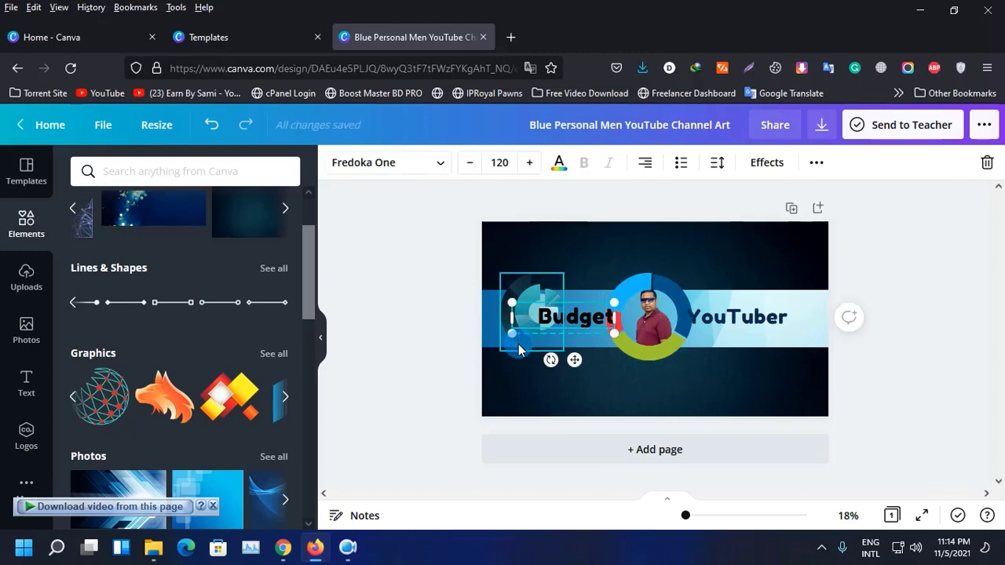
{"action": "key", "text": "Delete"}
{"action": "left_click", "coordinate": [413, 386]}
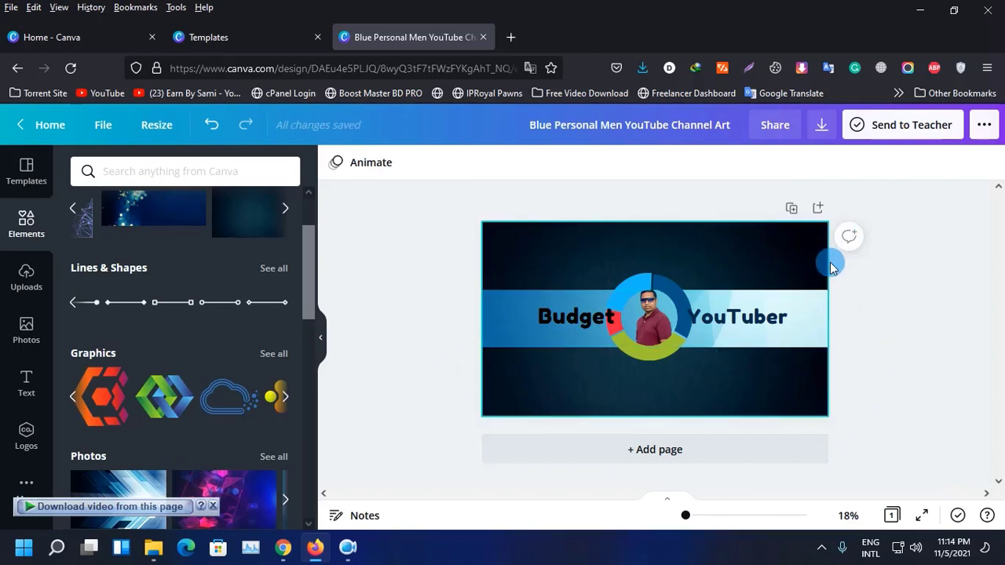
Open the downloaded Blue Personal Men YouTube Channel Art.png to check the exported banner, and close the viewer
{"action": "left_click", "coordinate": [643, 68]}
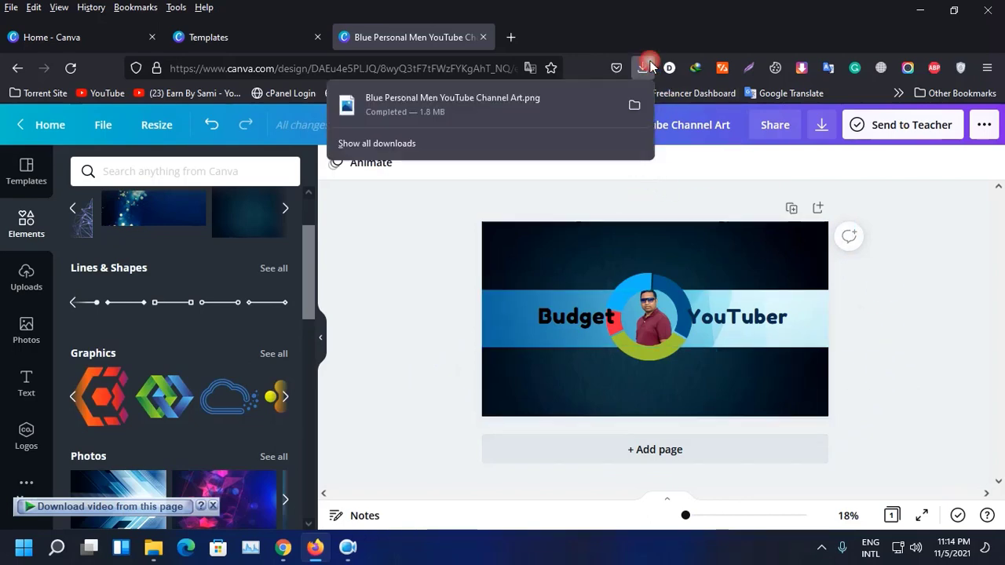
{"action": "left_click", "coordinate": [547, 114]}
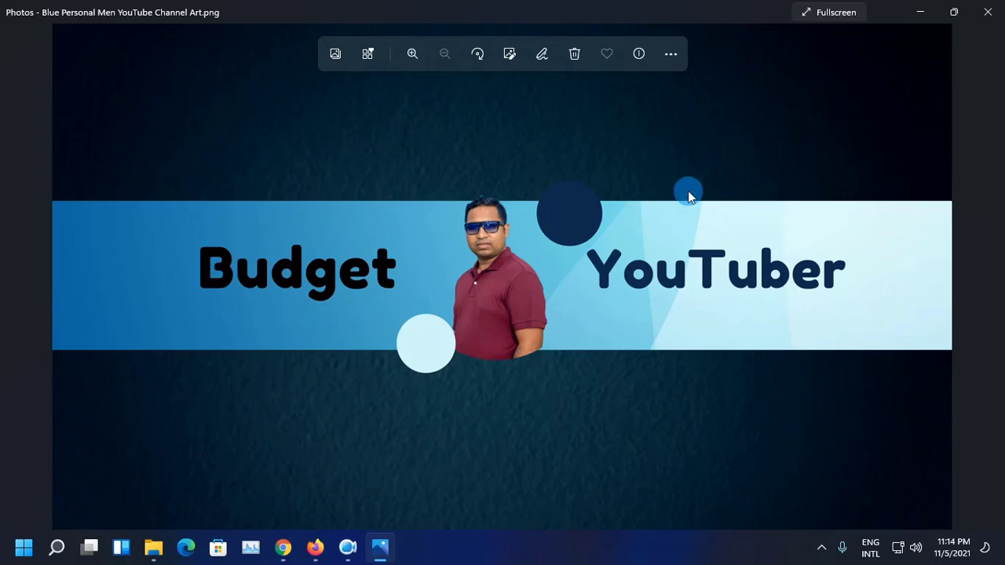
{"action": "left_click", "coordinate": [988, 12]}
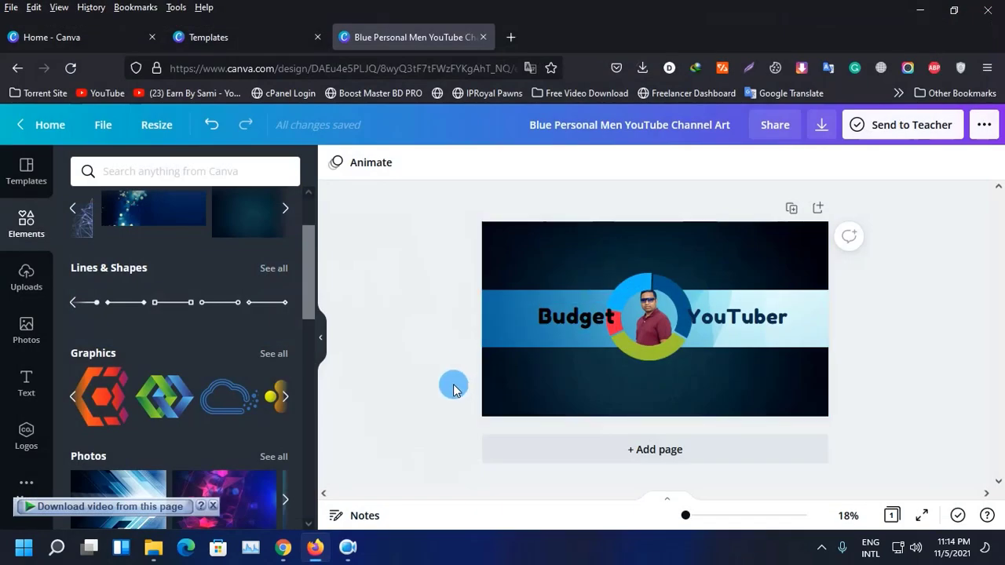